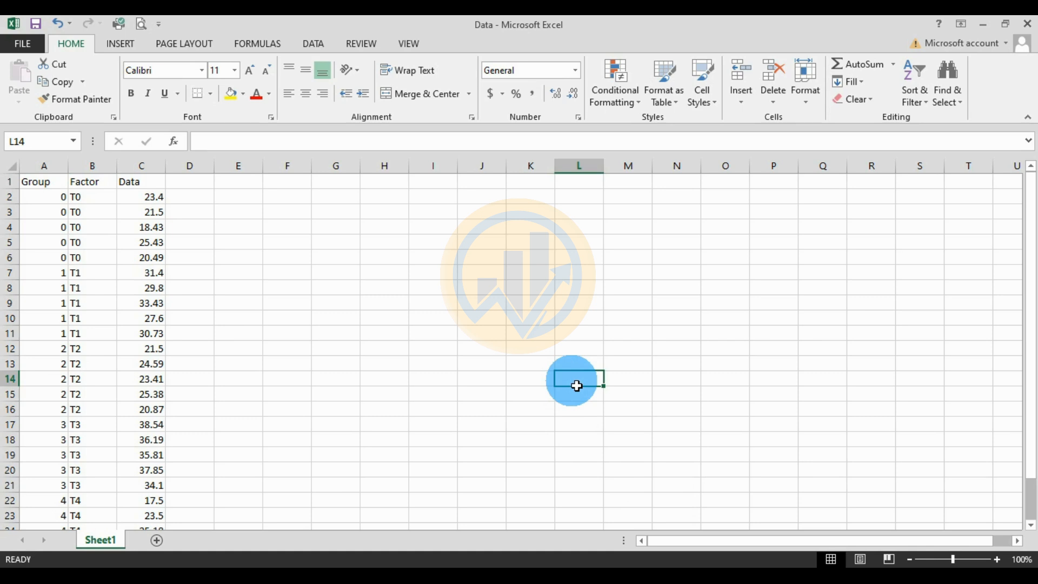
Step: Review the Group, Factor and Data column headers in the Excel worksheet
left_click(394, 319)
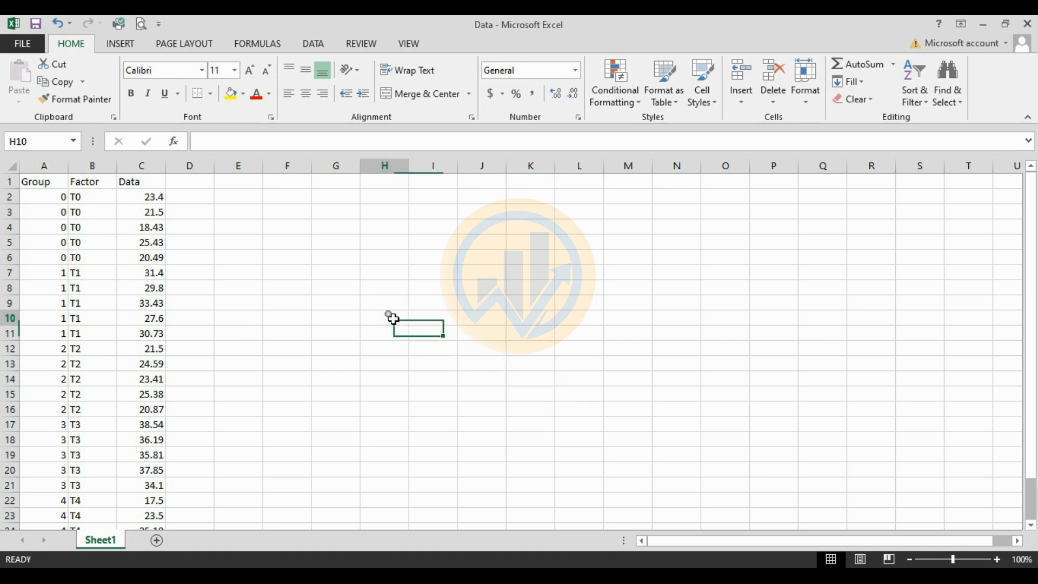
left_click(47, 182)
left_click(89, 182)
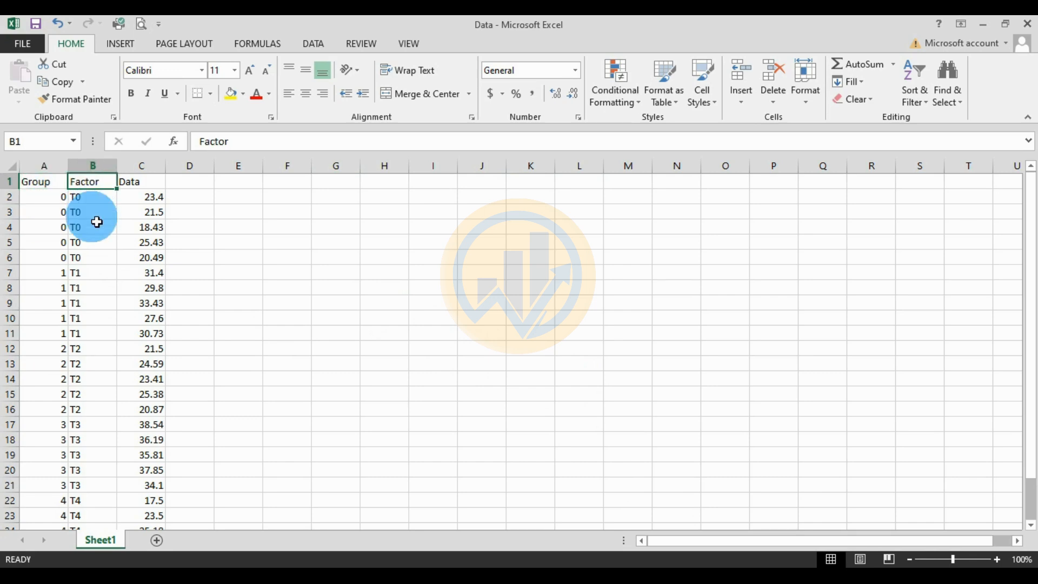
left_click(137, 183)
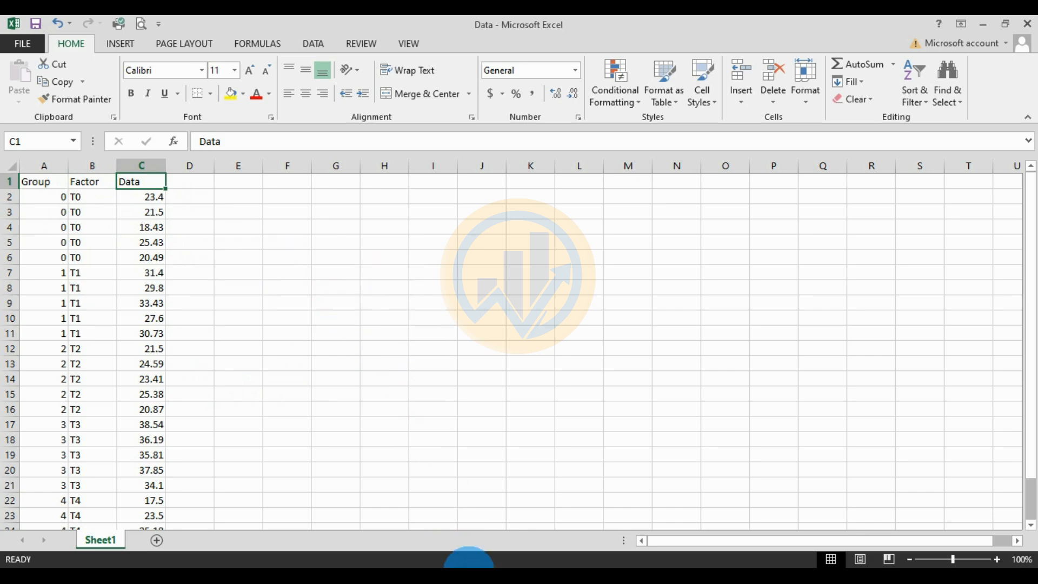
Step: Switch to the SPSS Statistics Data Editor and position its window beside the worksheet's data columns
left_click(469, 574)
left_click(982, 26)
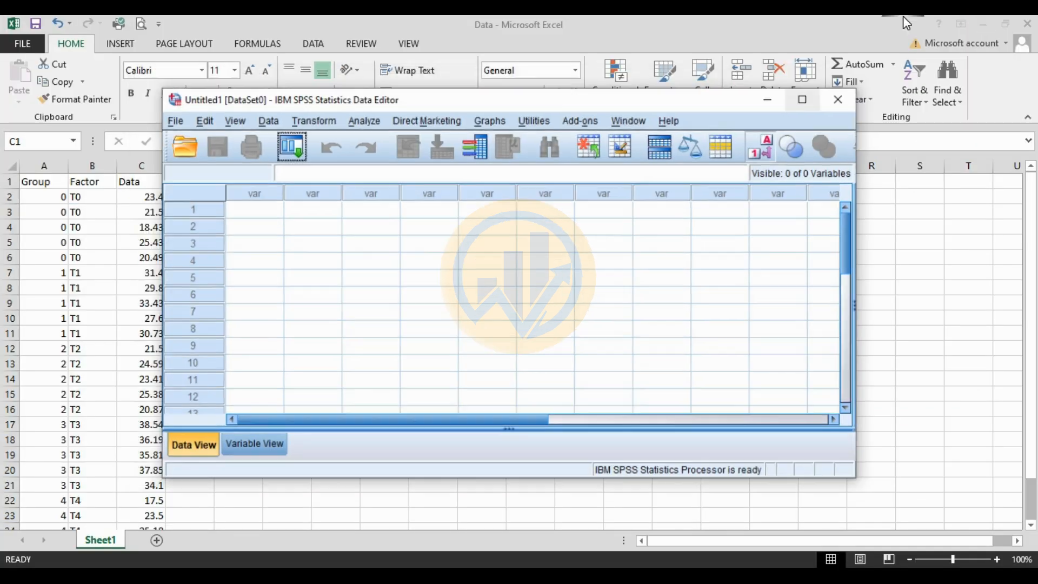
left_click_drag(356, 115, 430, 119)
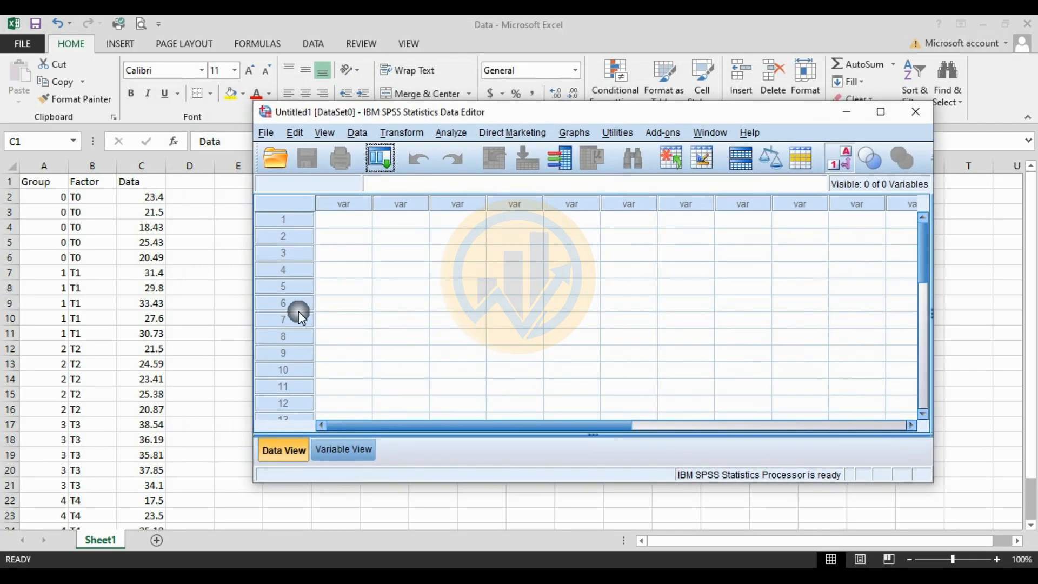
Step: Define two variables named Factor and Data in the empty SPSS dataset
left_click(331, 449)
left_click(354, 202)
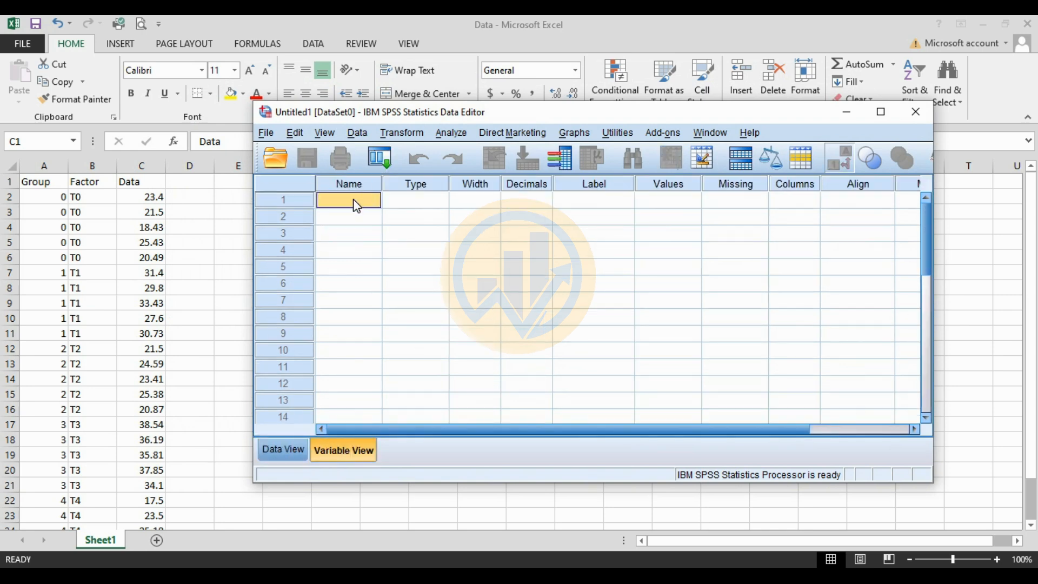
type("Fac")
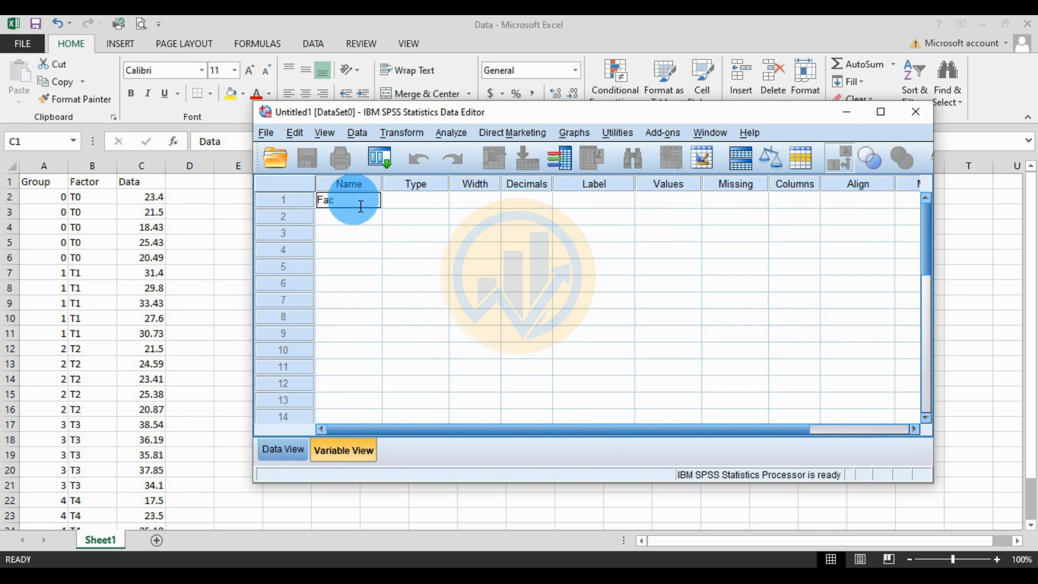
type("tor")
key("Return")
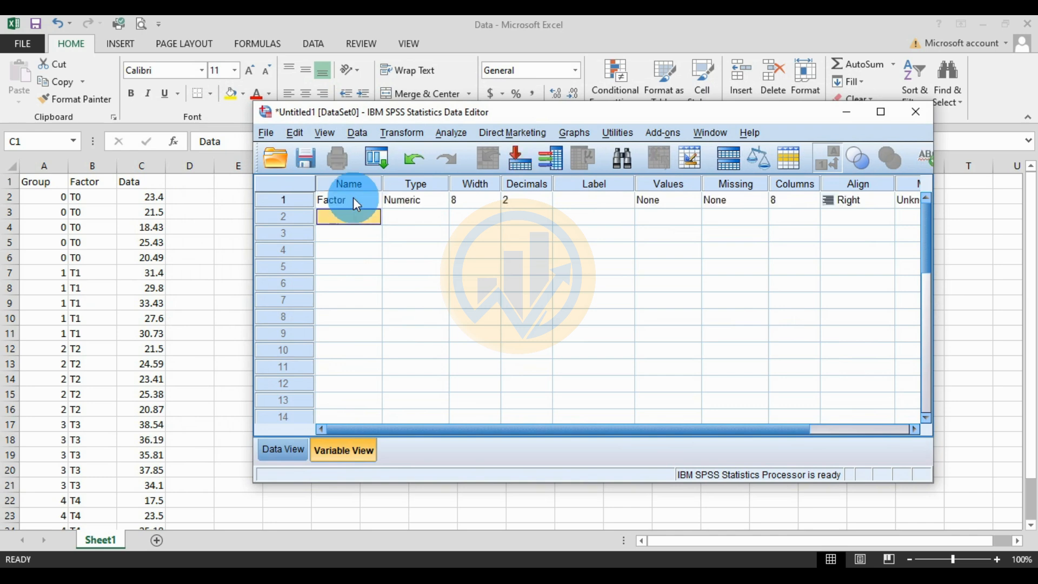
type("Data")
key("Return")
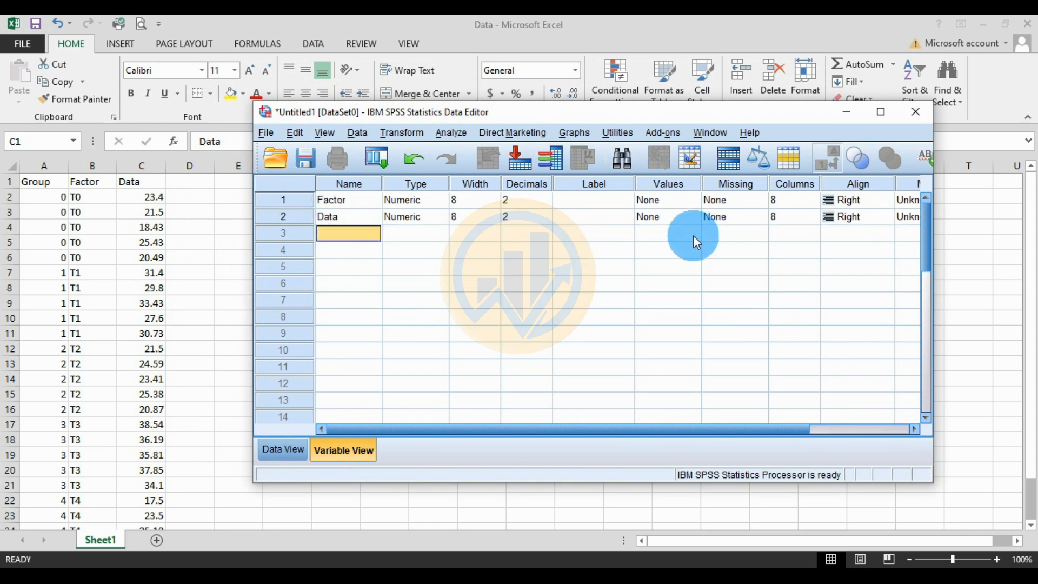
Step: Start the value labels for the Factor variable and add the label T0 for value 0
left_click(662, 204)
left_click(694, 201)
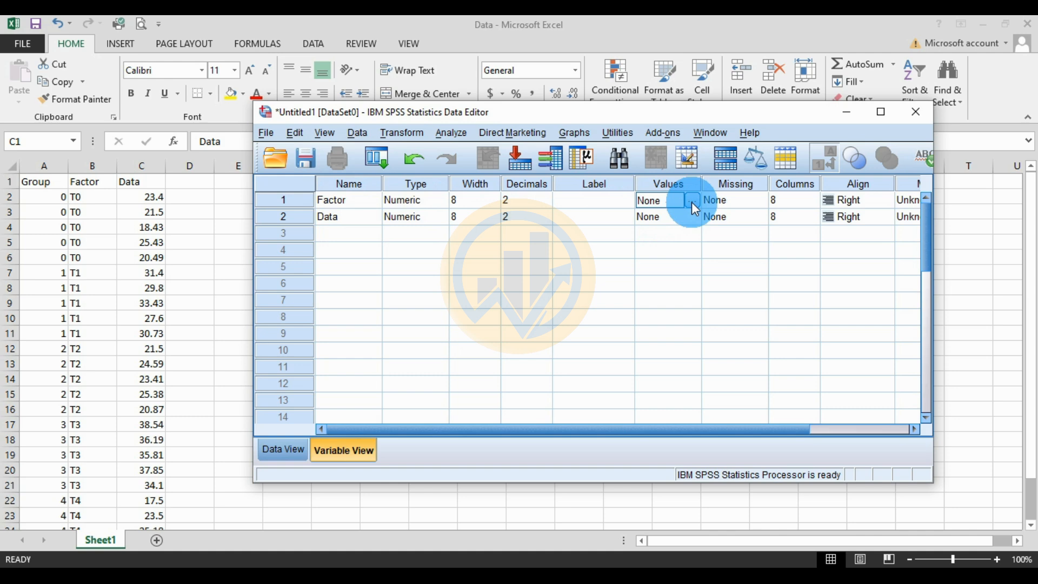
left_click_drag(612, 242, 614, 237)
left_click(494, 282)
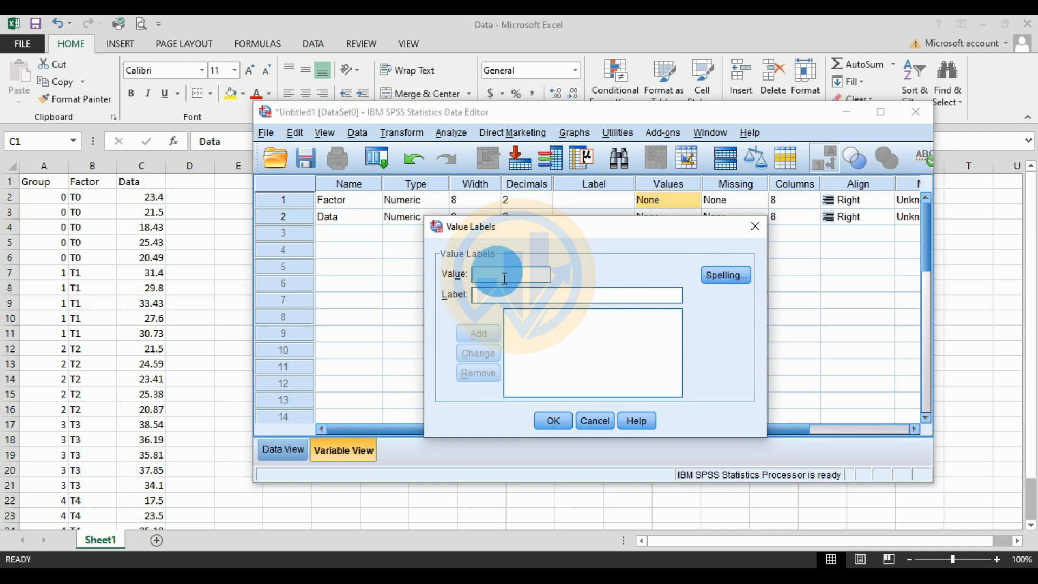
left_click(502, 279)
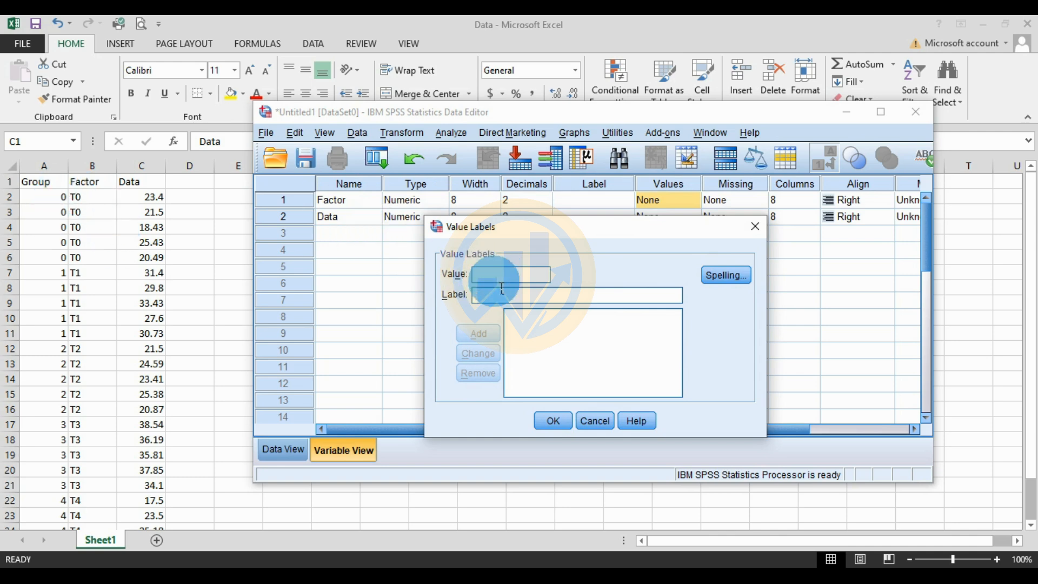
type("0")
key("Tab")
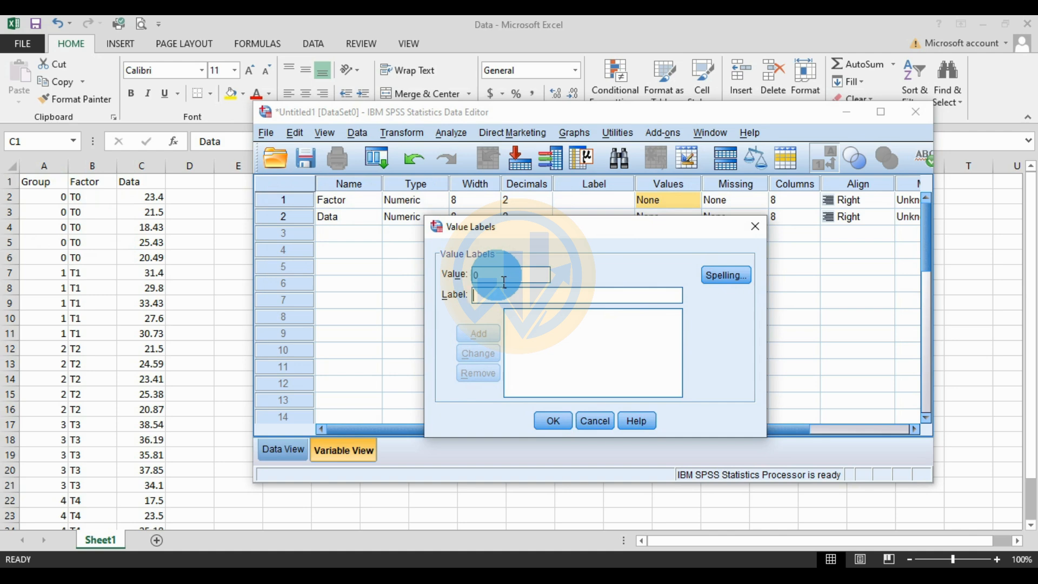
left_click(490, 301)
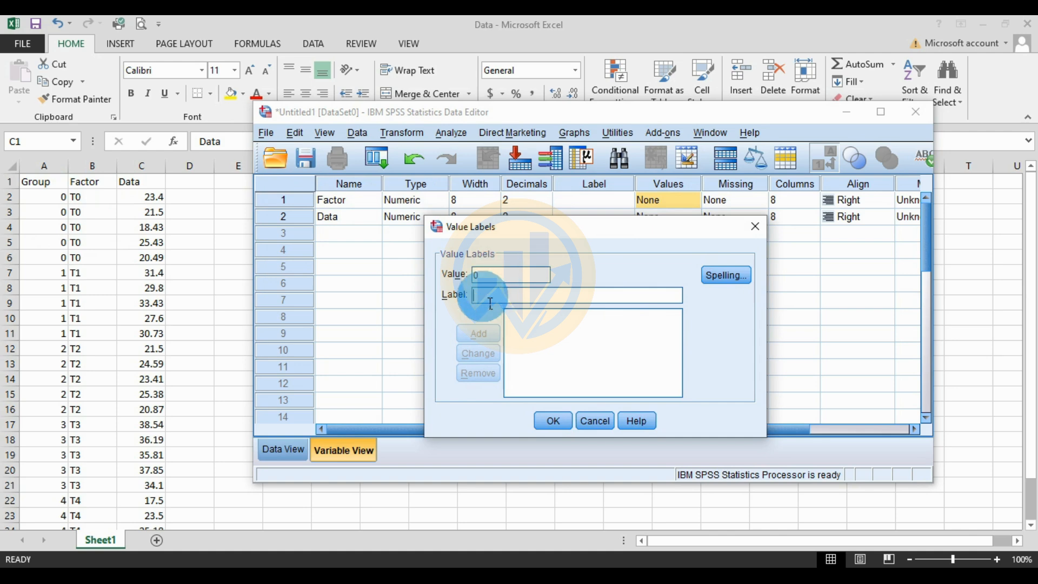
type("T0")
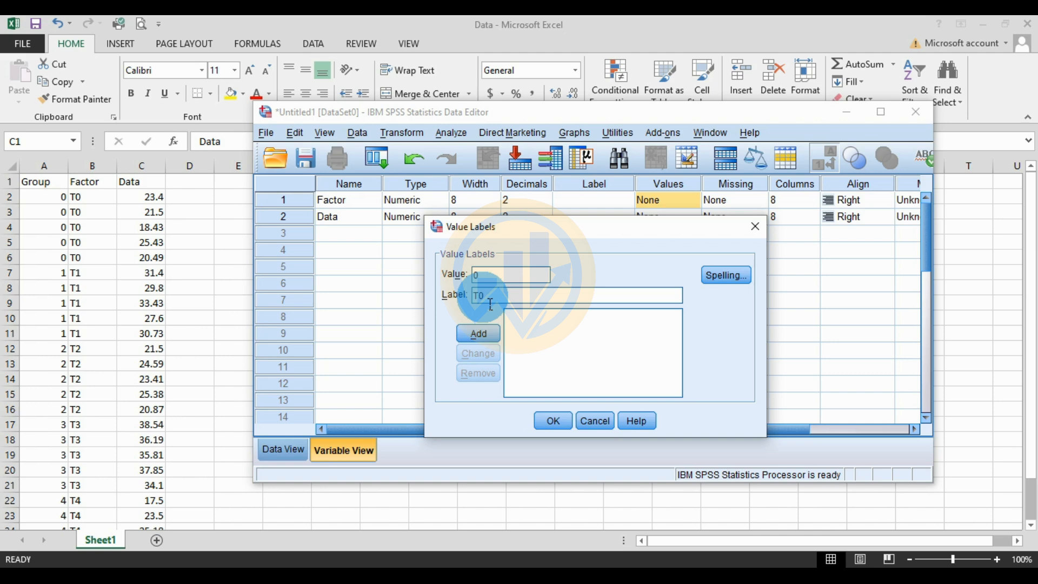
left_click(481, 333)
Step: Add the value label T1 for value 1 of the Factor variable
left_click(497, 277)
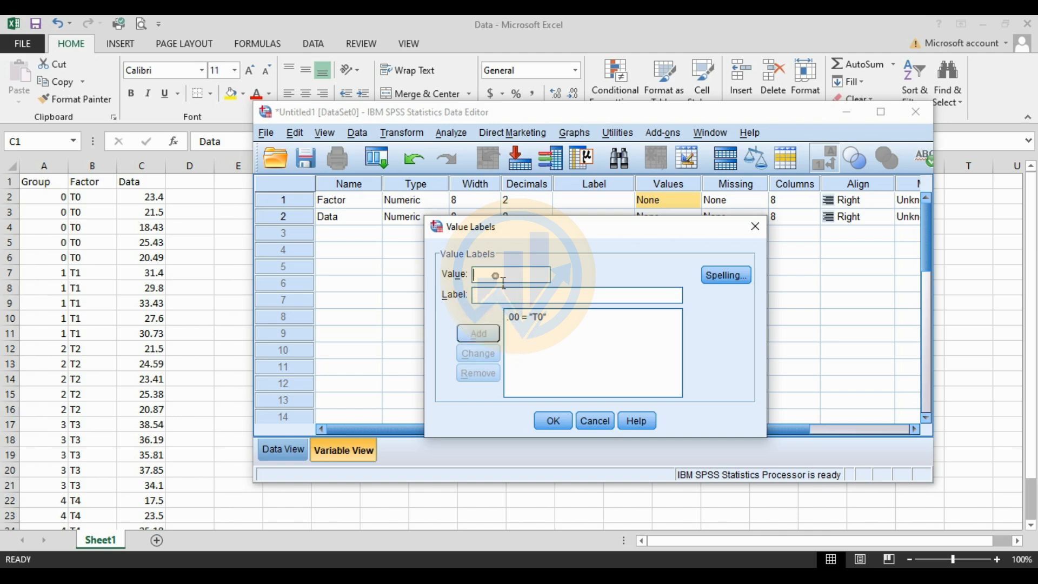
type("1")
key("Tab")
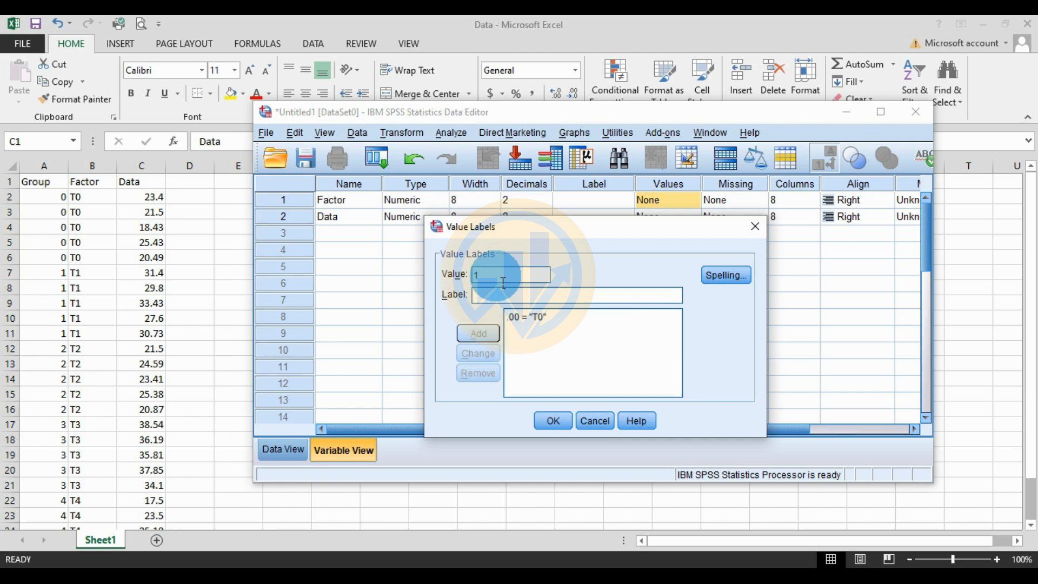
type("T1")
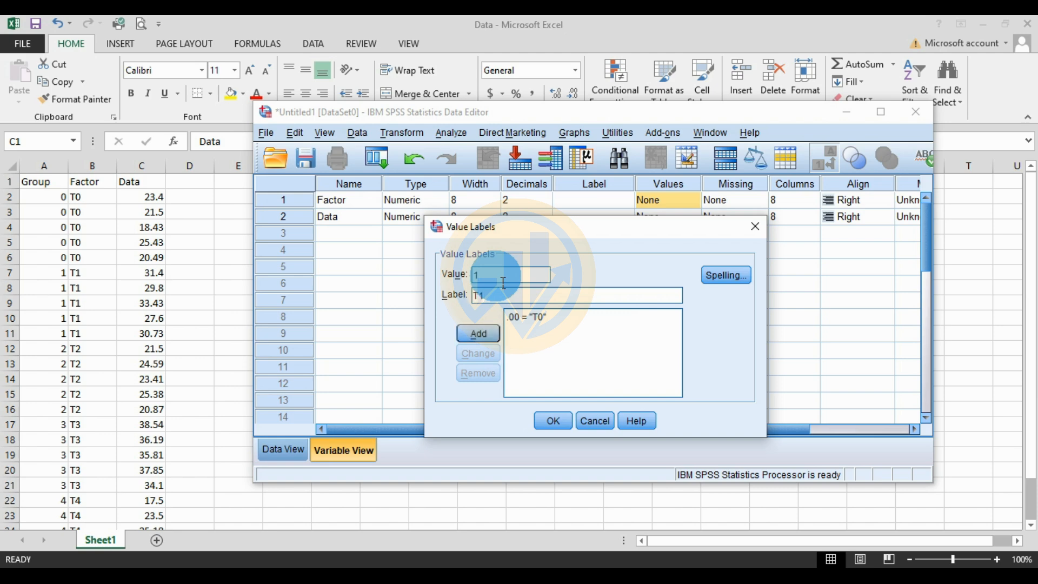
key("Return")
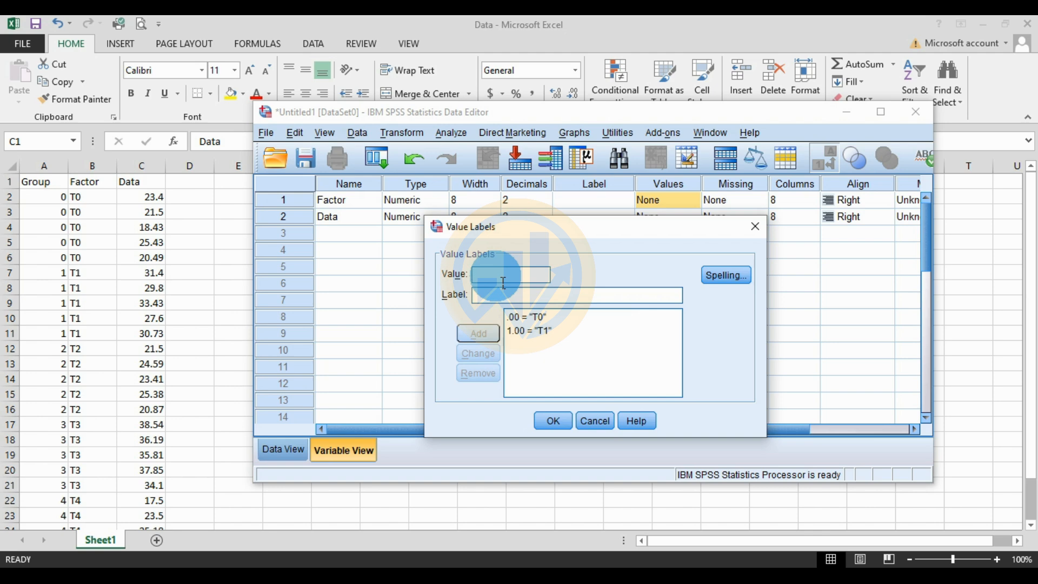
Step: Add the Factor value labels T2 for value 2 and T3 for value 3
type("2")
key("Tab")
type("T2")
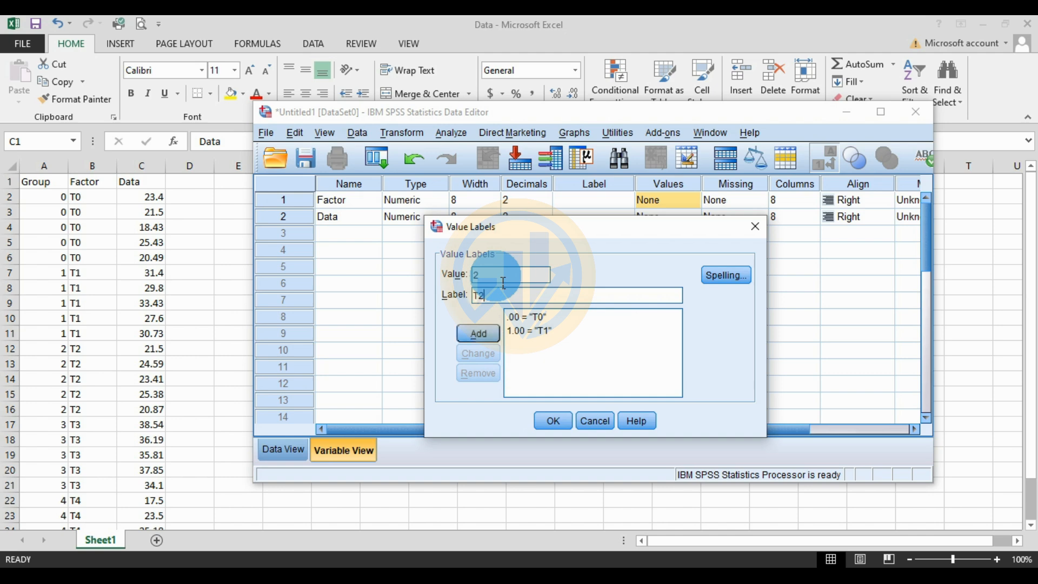
key("Return")
type("3")
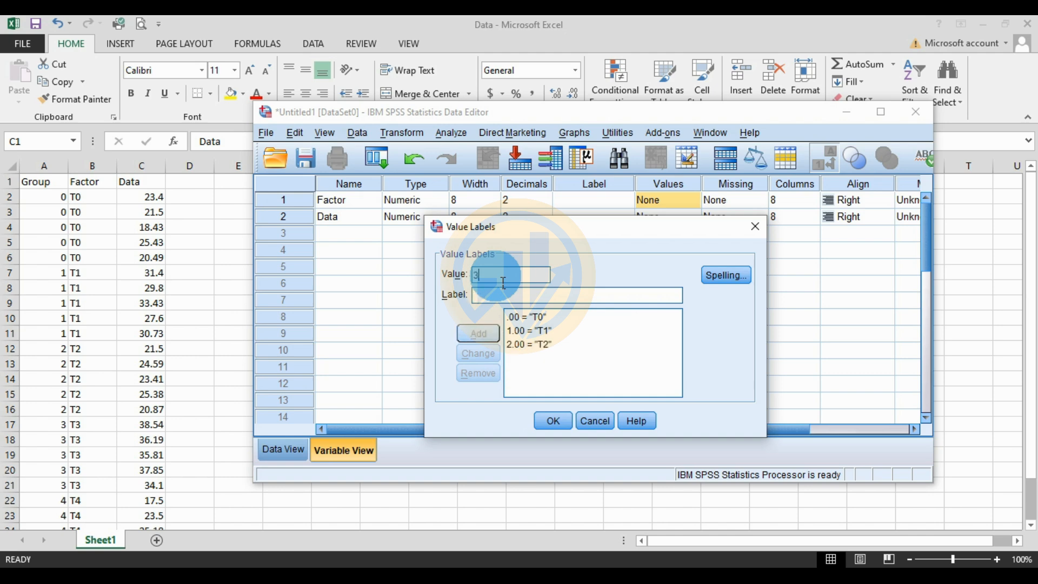
type("T3")
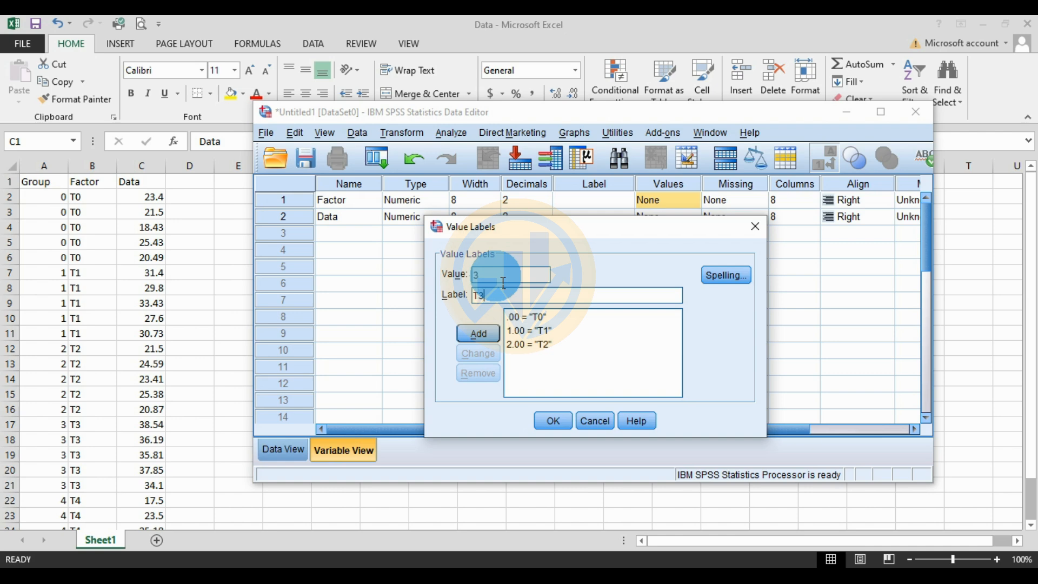
key("Return")
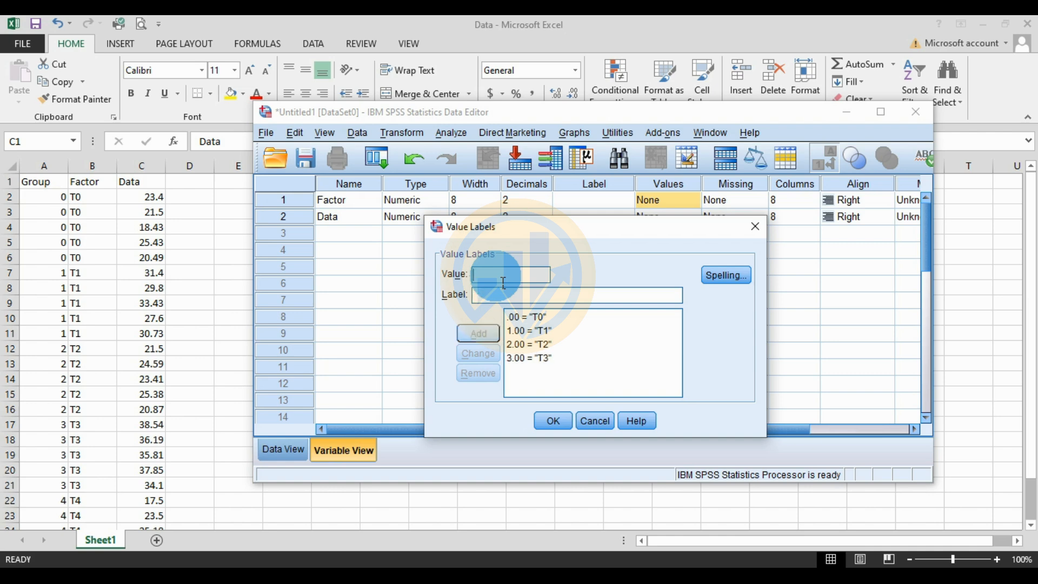
Step: Add the label T4 for value 4 and apply the value labels to the Factor variable
type("4")
key("Tab")
type("T4")
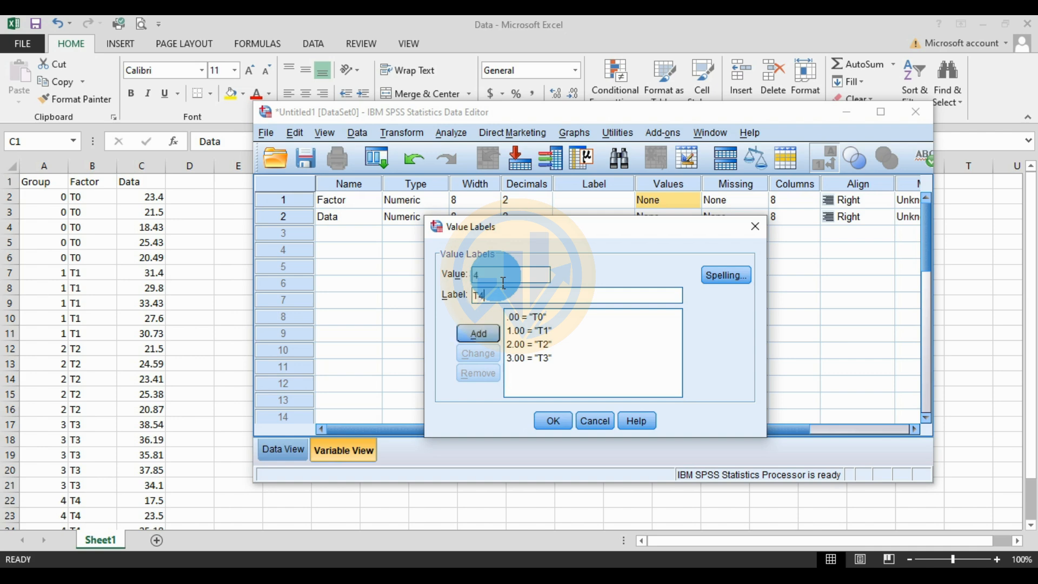
left_click(480, 338)
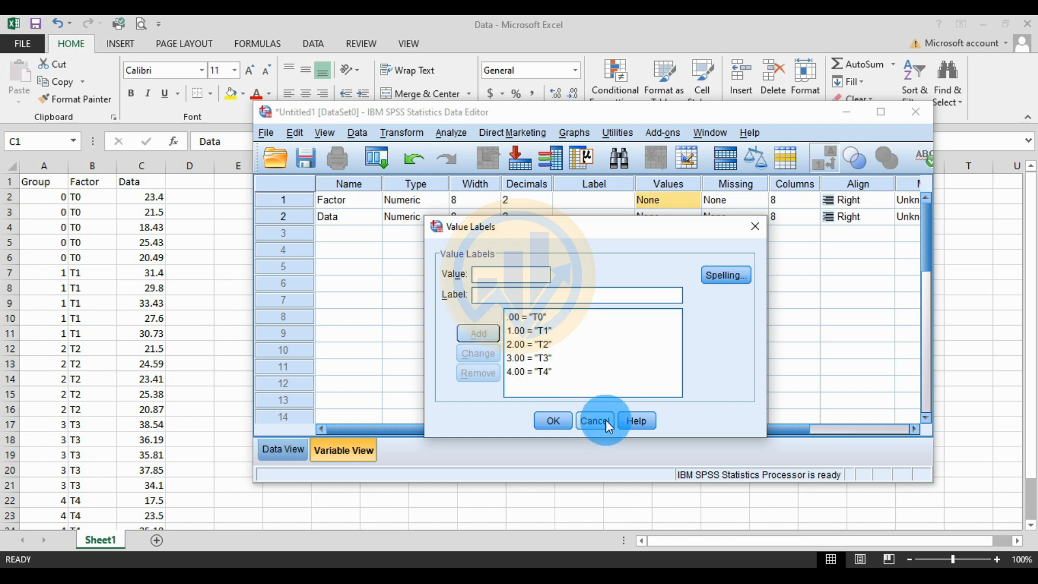
left_click(553, 421)
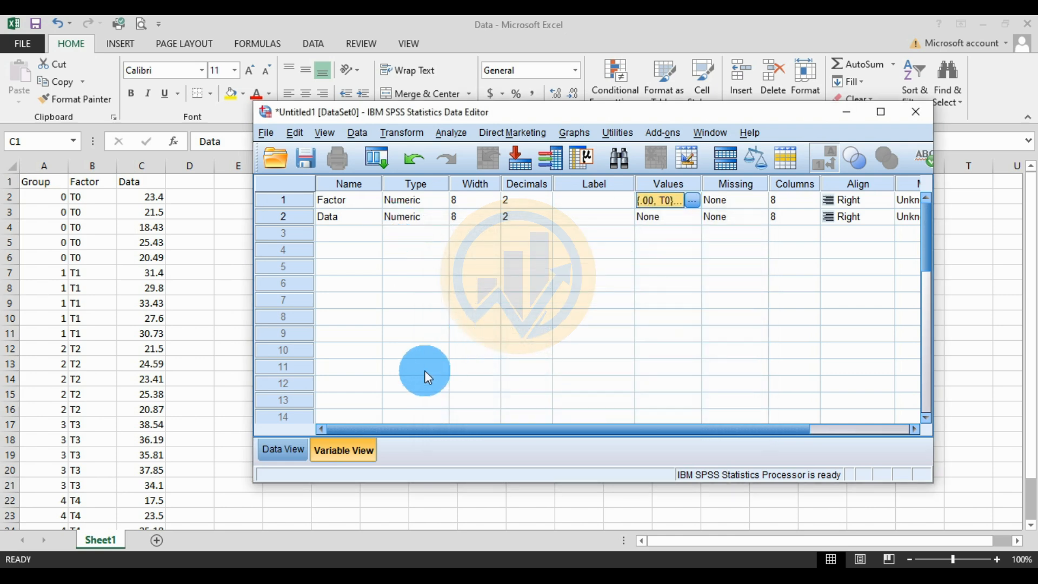
Step: Show the SPSS data grid in a maximized window, and copy the group codes in A2:A26 from the Excel worksheet
left_click(289, 457)
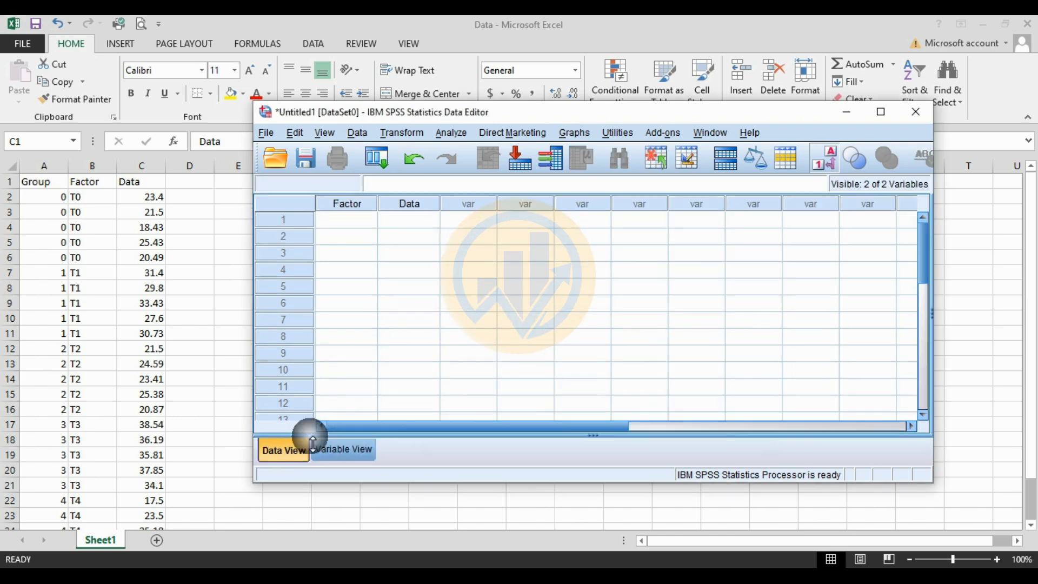
left_click(878, 115)
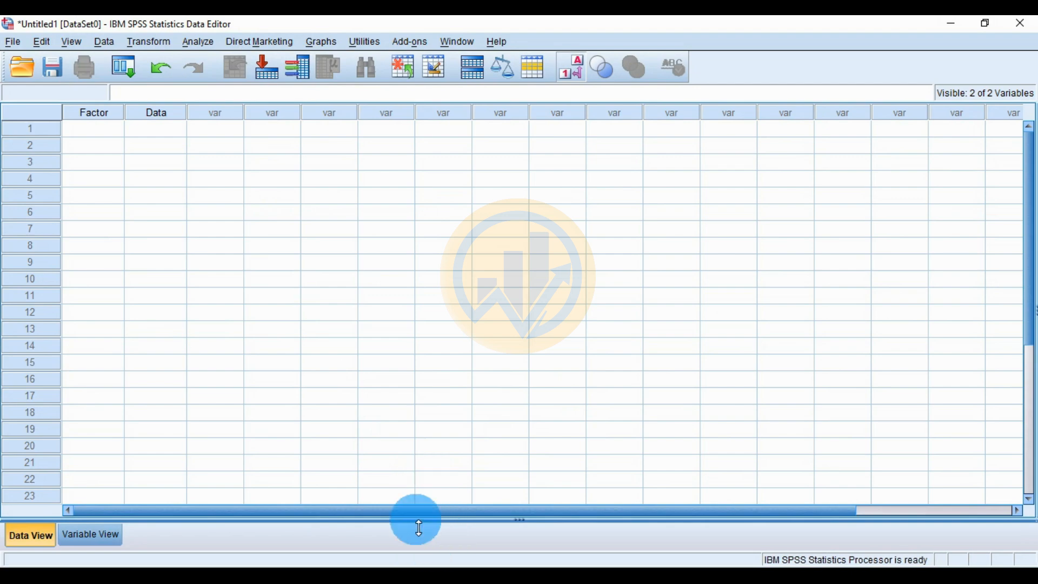
key("alt+Tab")
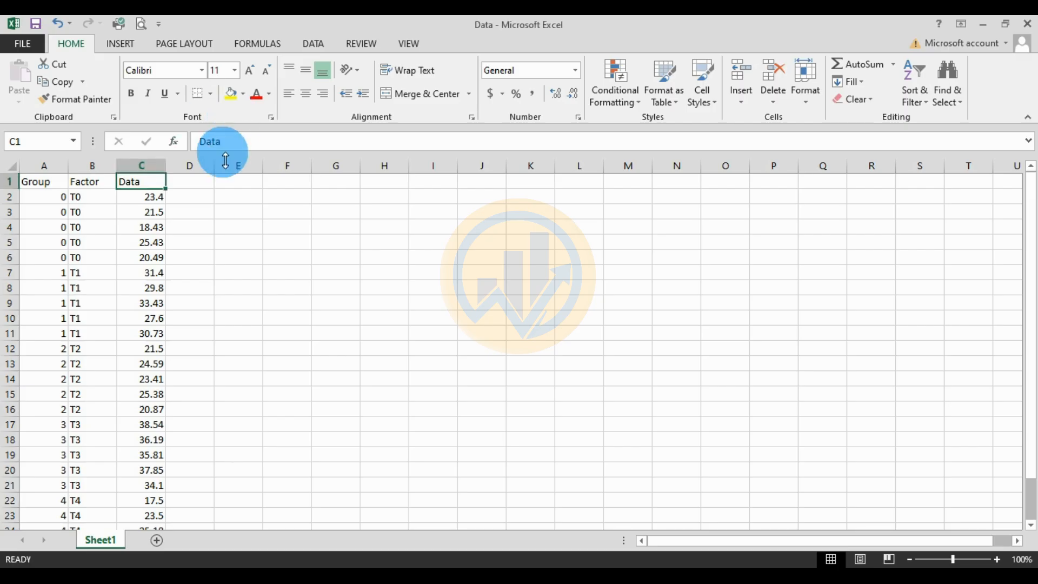
left_click_drag(50, 202, 56, 500)
key("ctrl+c")
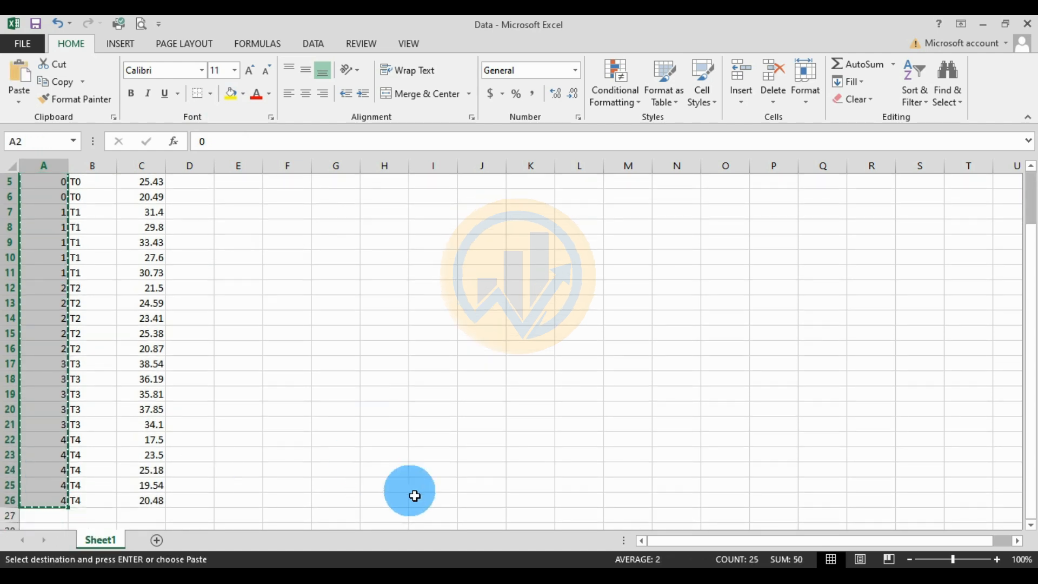
Step: Return to SPSS and paste the copied group codes into the Factor column starting at row 1
left_click(440, 562)
left_click(91, 129)
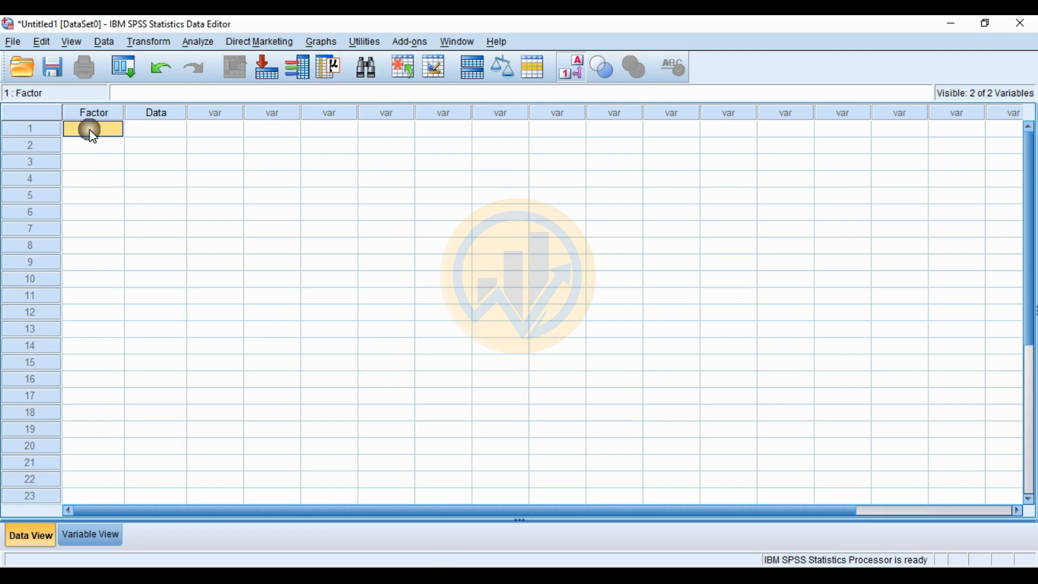
key("ctrl+v")
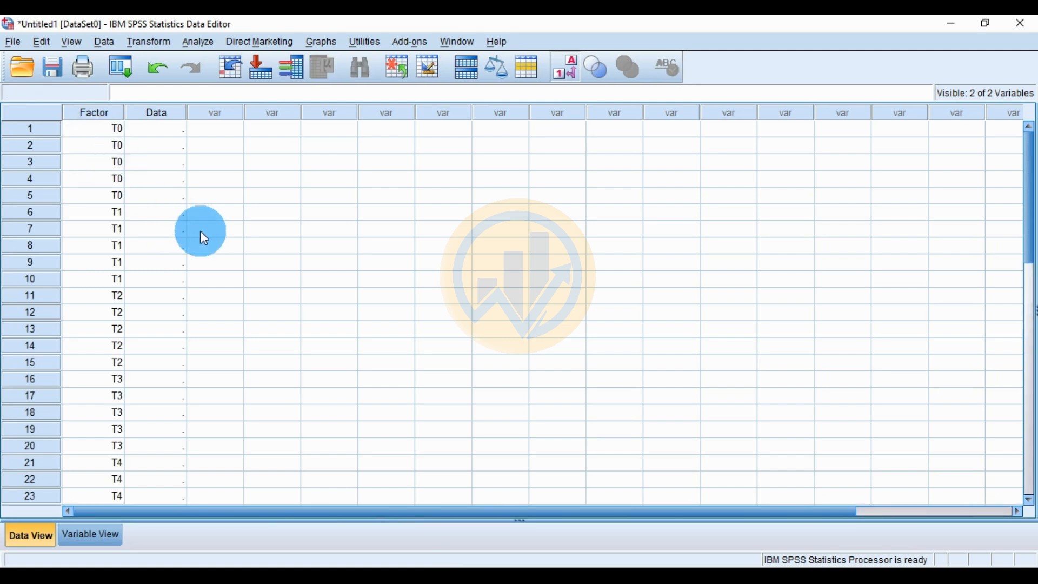
left_click(178, 170)
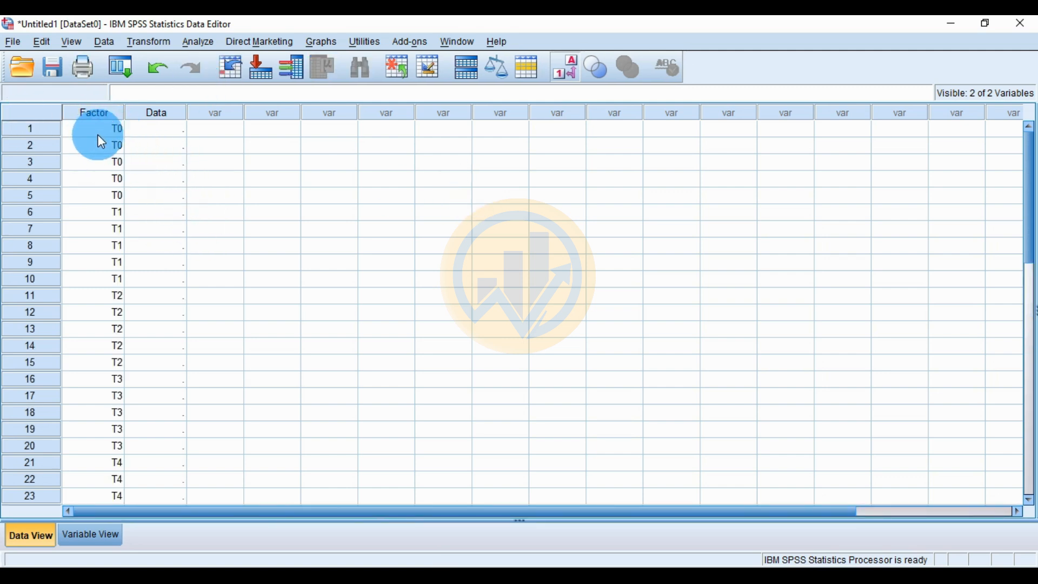
Step: Switch back to Excel and copy the Data values in C2:C26
left_click(424, 575)
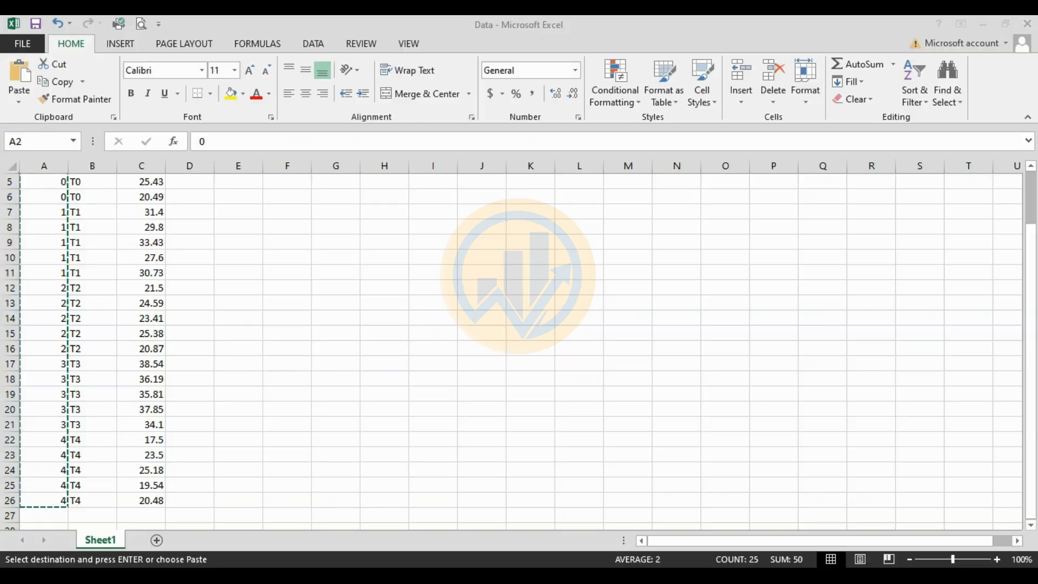
scroll(151, 206, "up", 2)
left_click_drag(151, 201, 149, 500)
key("ctrl+c")
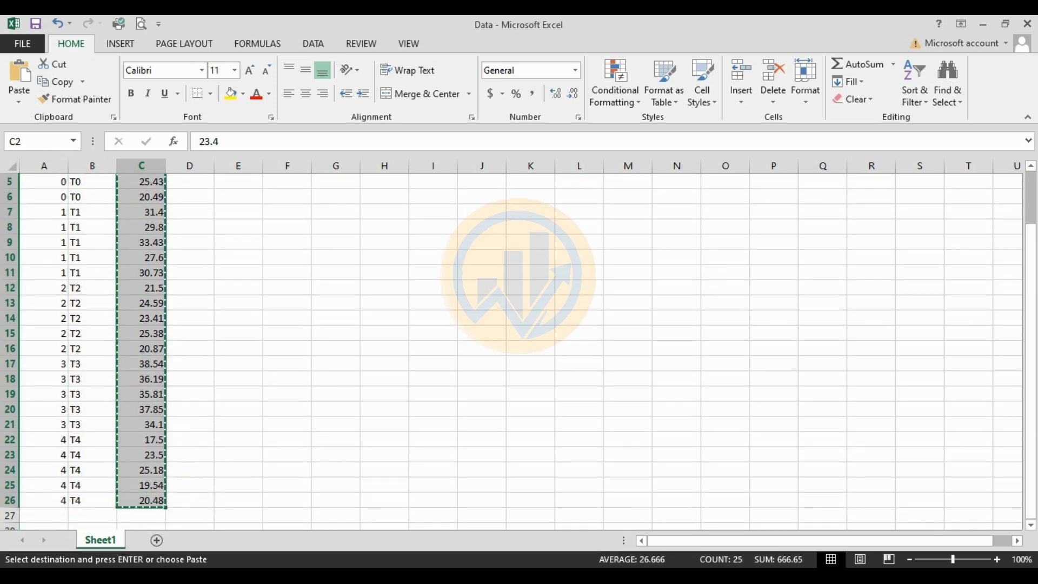
Step: Return to SPSS and paste the copied values into the Data column starting at row 1
left_click(460, 575)
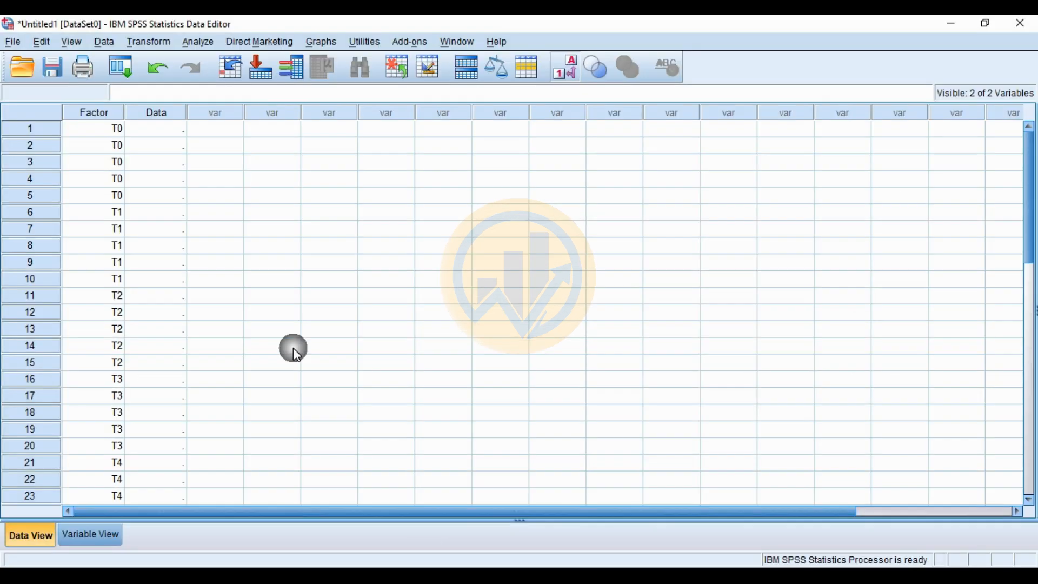
left_click(159, 134)
key("ctrl+v")
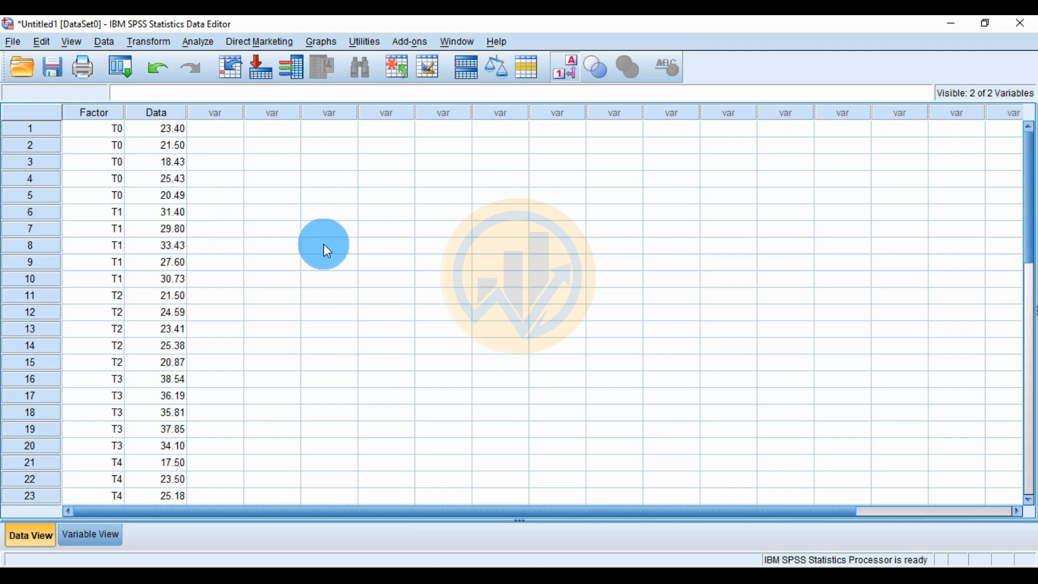
scroll(283, 280, "down", 4)
scroll(282, 280, "up", 4)
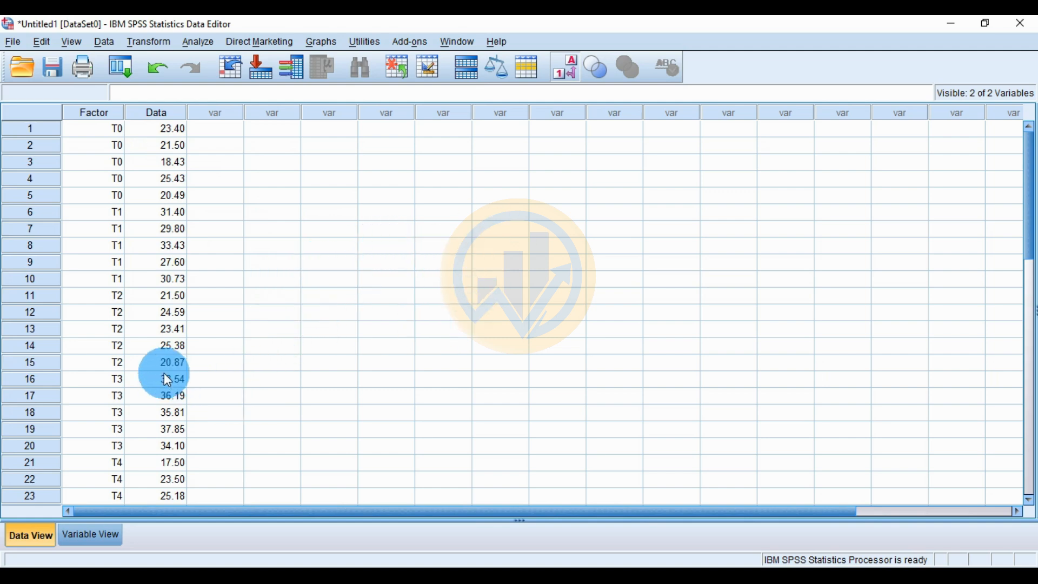
left_click(198, 46)
mouse_move(211, 114)
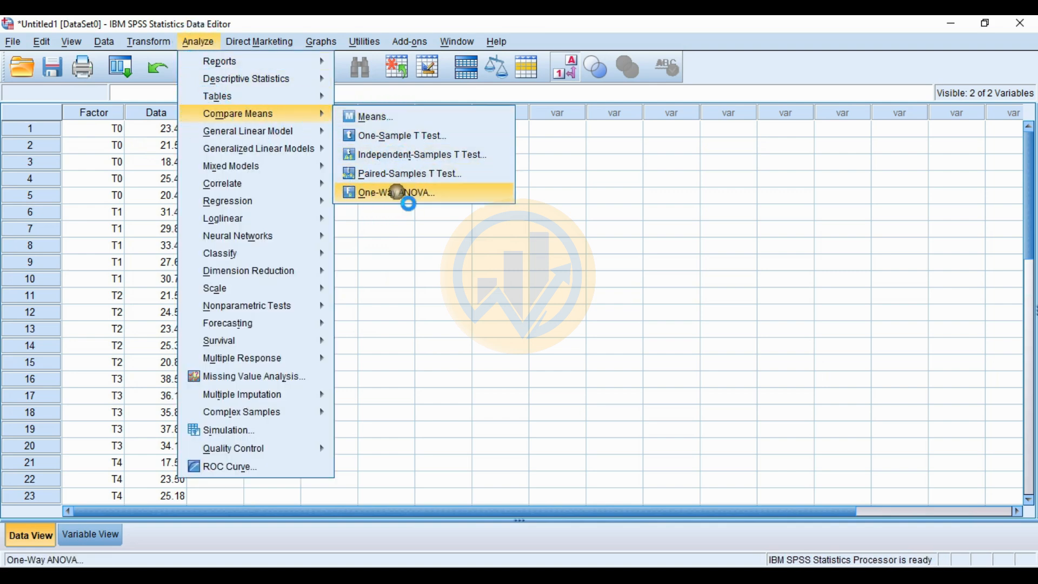
left_click(400, 194)
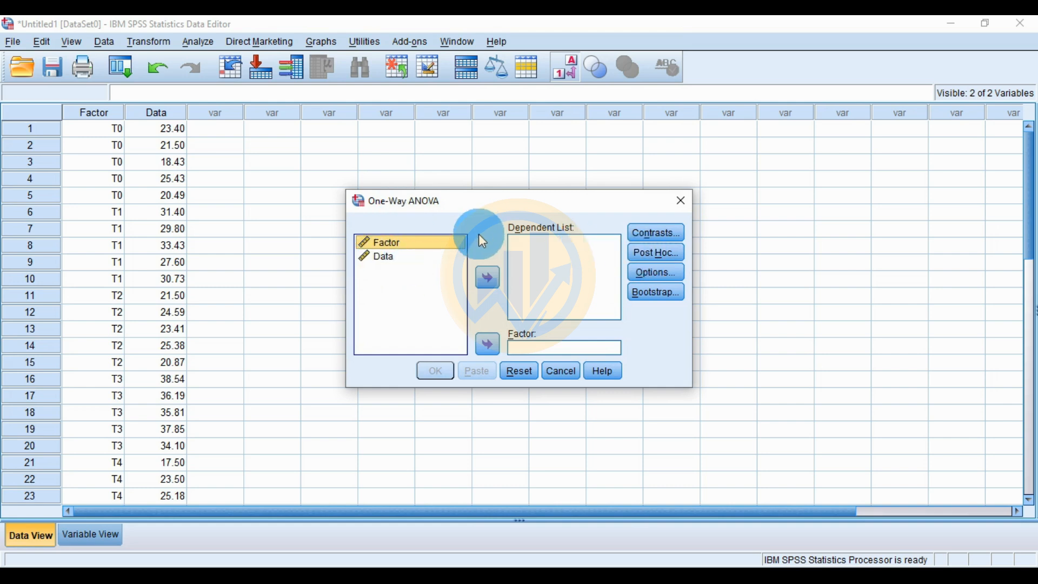
left_click(682, 201)
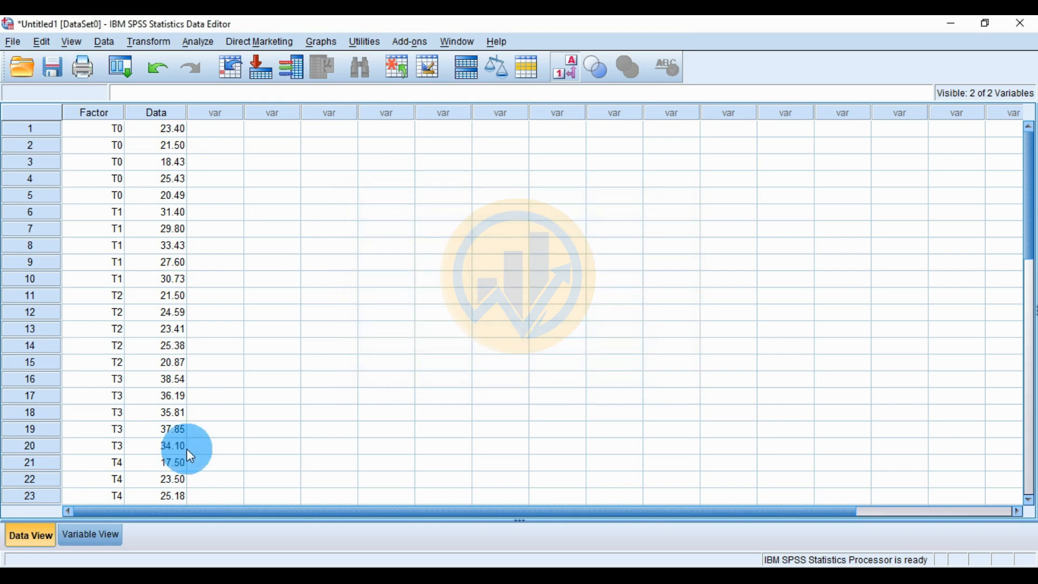
Step: Set the measurement level of the Factor variable to Nominal and of the Data variable to Scale
left_click(93, 534)
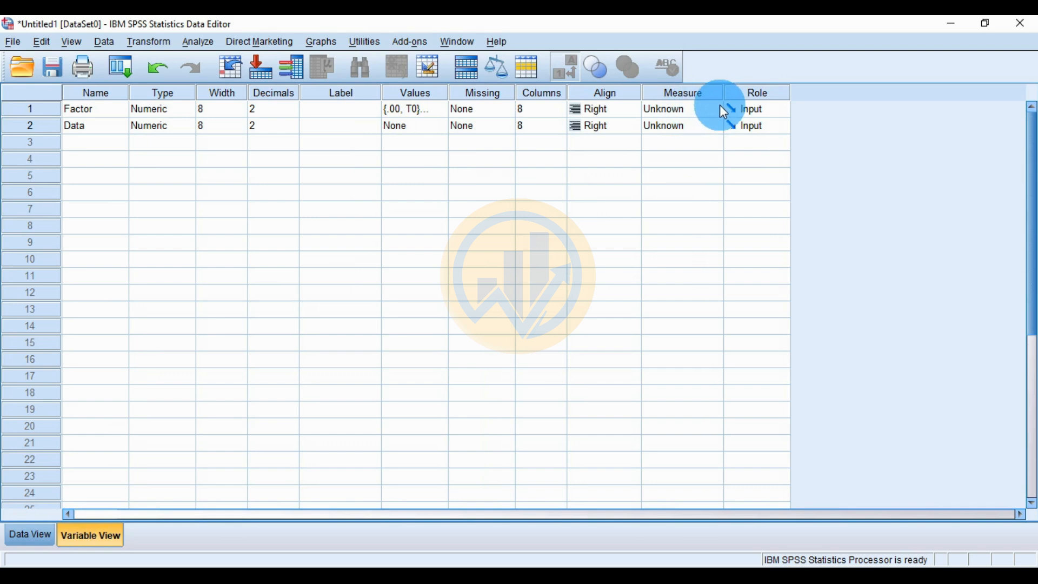
left_click(677, 112)
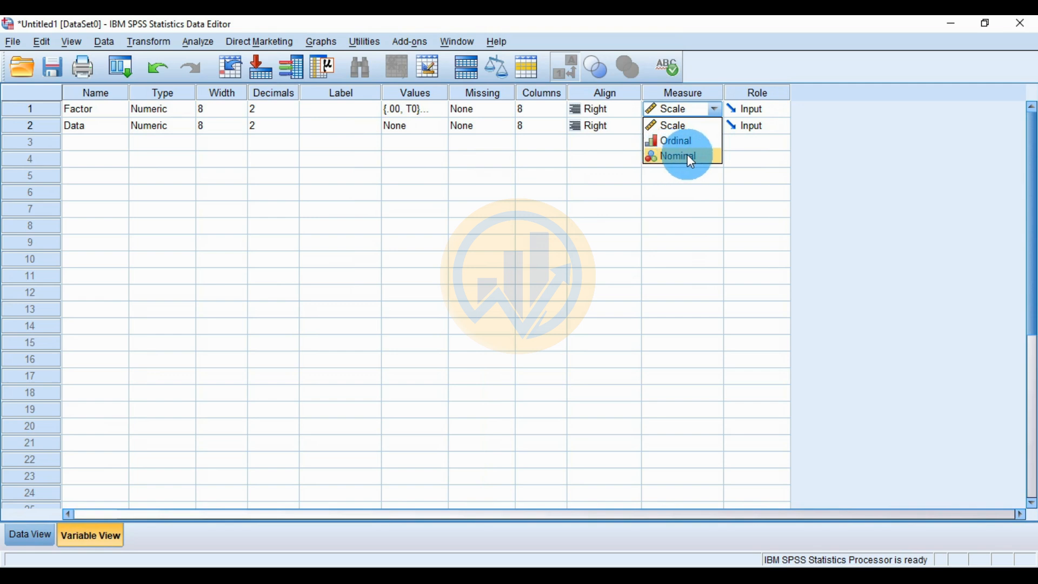
left_click(687, 156)
left_click(662, 127)
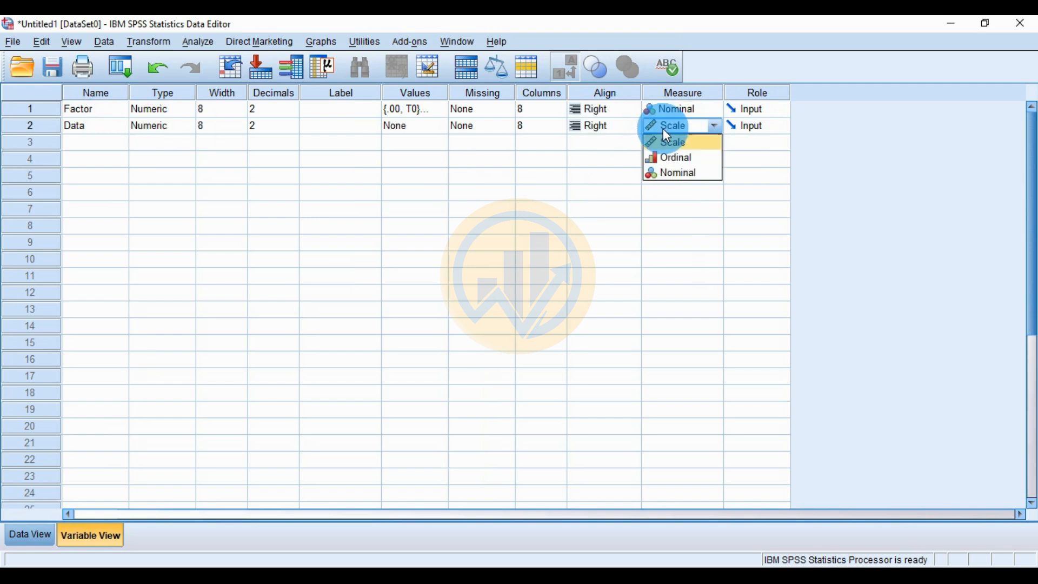
left_click(677, 142)
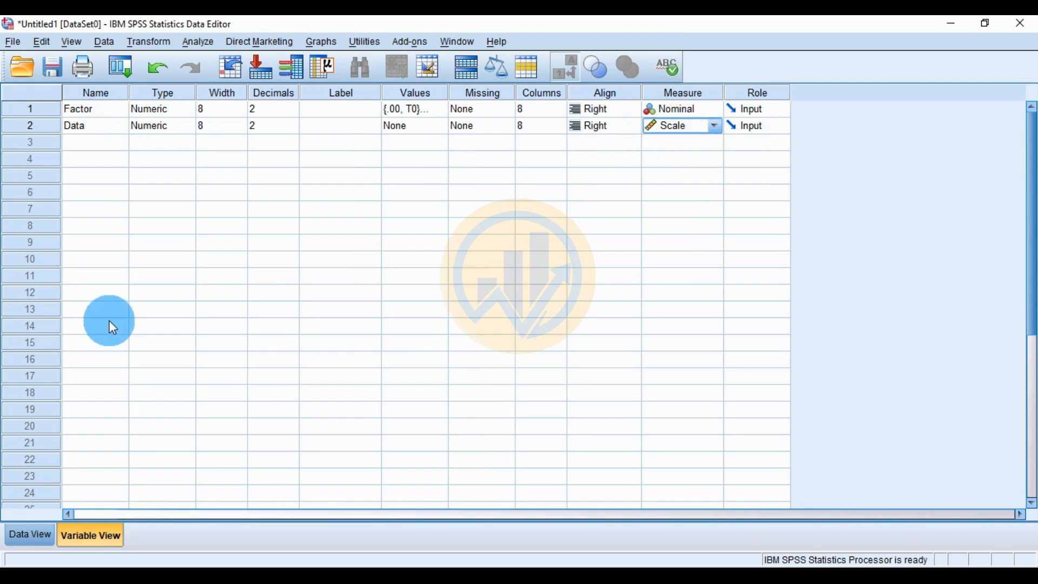
Step: Set up a One-Way ANOVA with Factor as the factor and Data in the dependent list
left_click(36, 532)
left_click(204, 45)
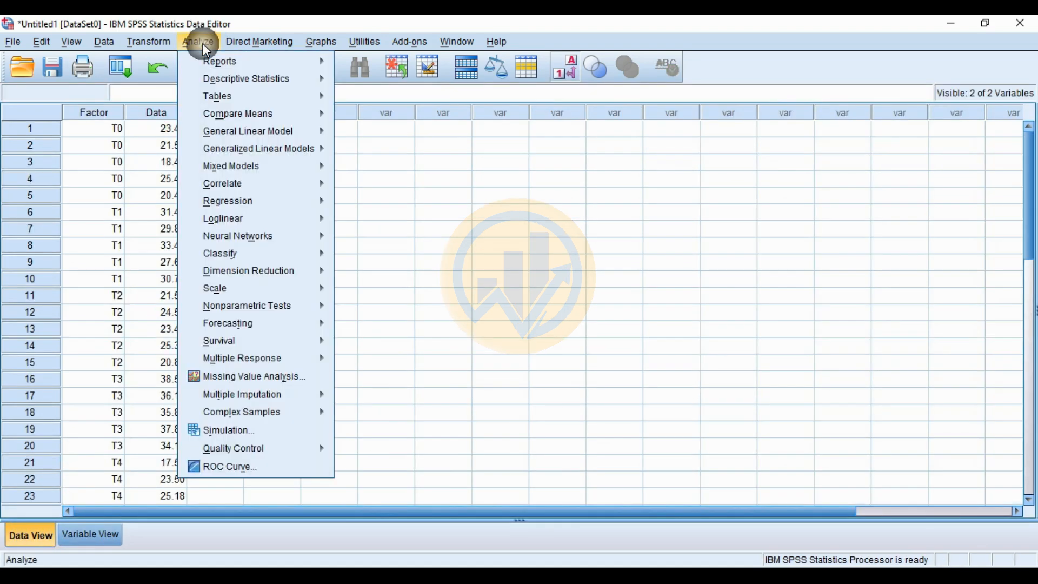
mouse_move(207, 111)
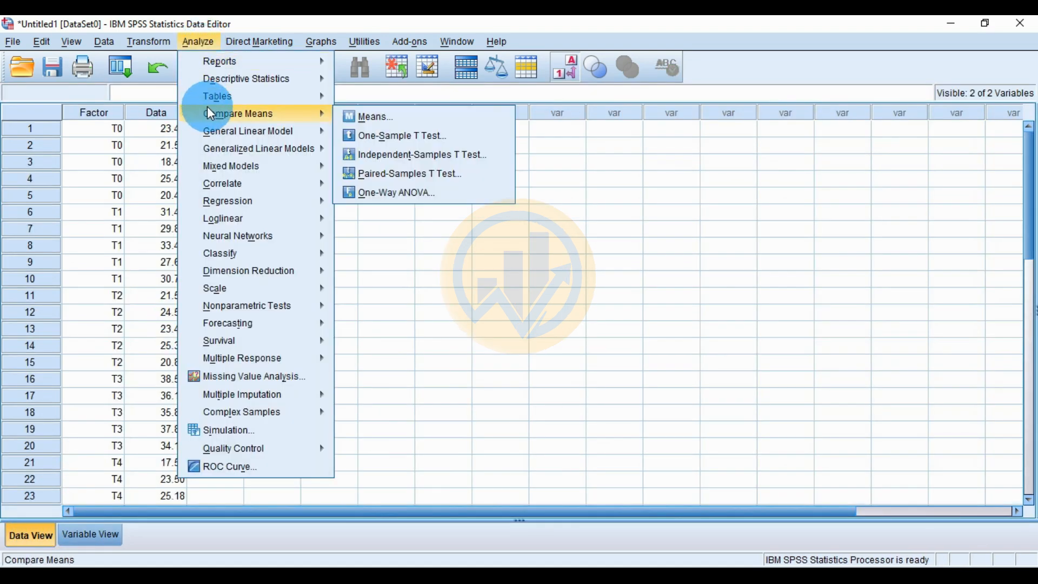
left_click(426, 191)
left_click_drag(499, 169, 426, 169)
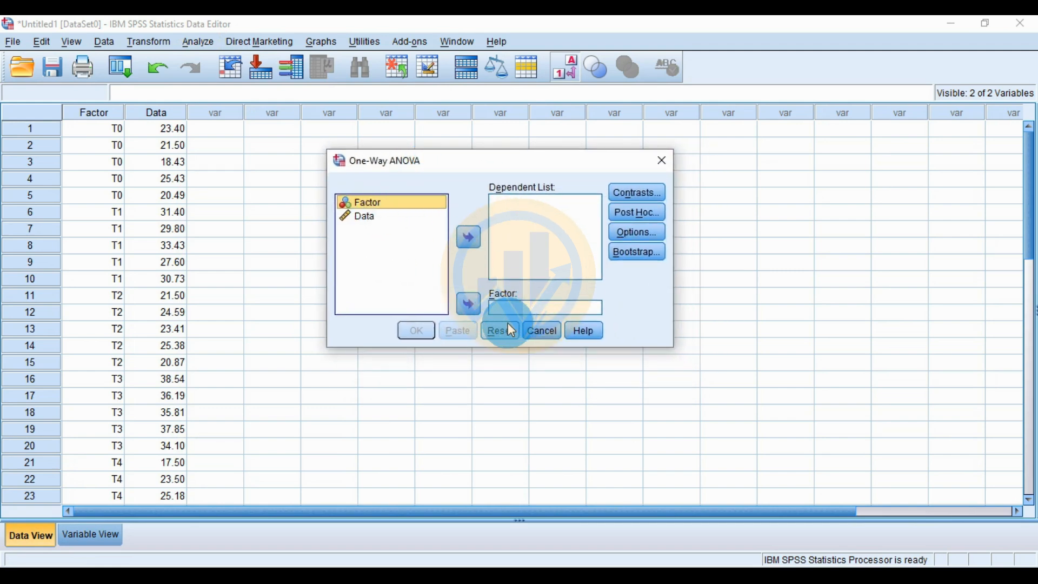
left_click(469, 306)
left_click(360, 203)
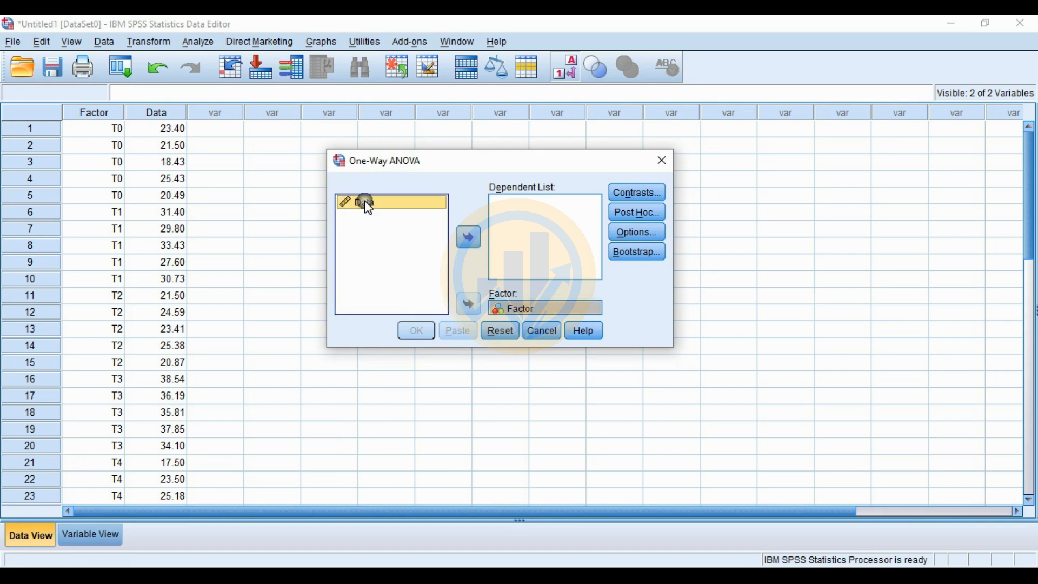
left_click(474, 245)
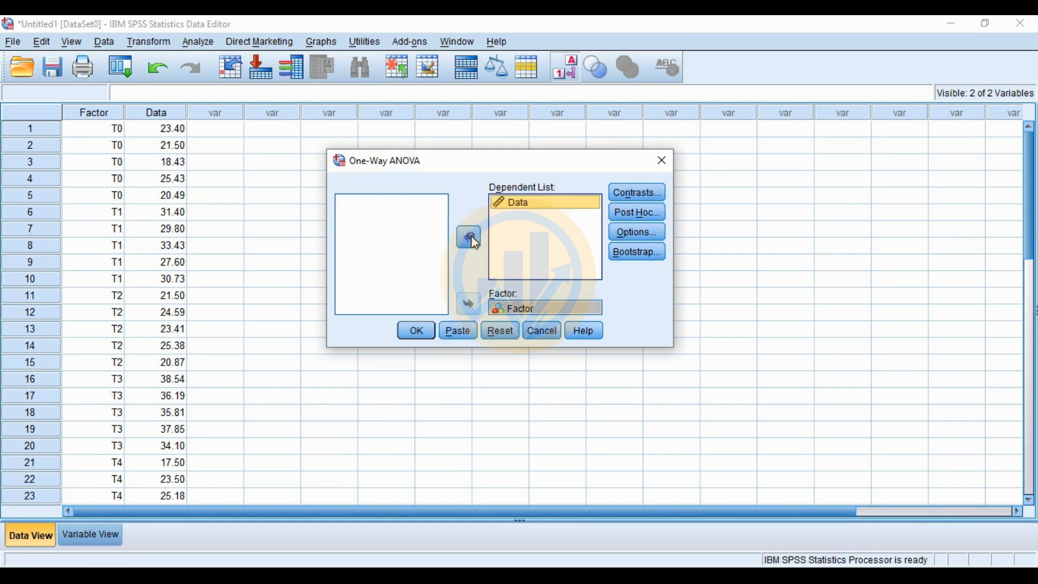
Step: Enable the Tukey post hoc comparison for the One-Way ANOVA and run the analysis
left_click(657, 219)
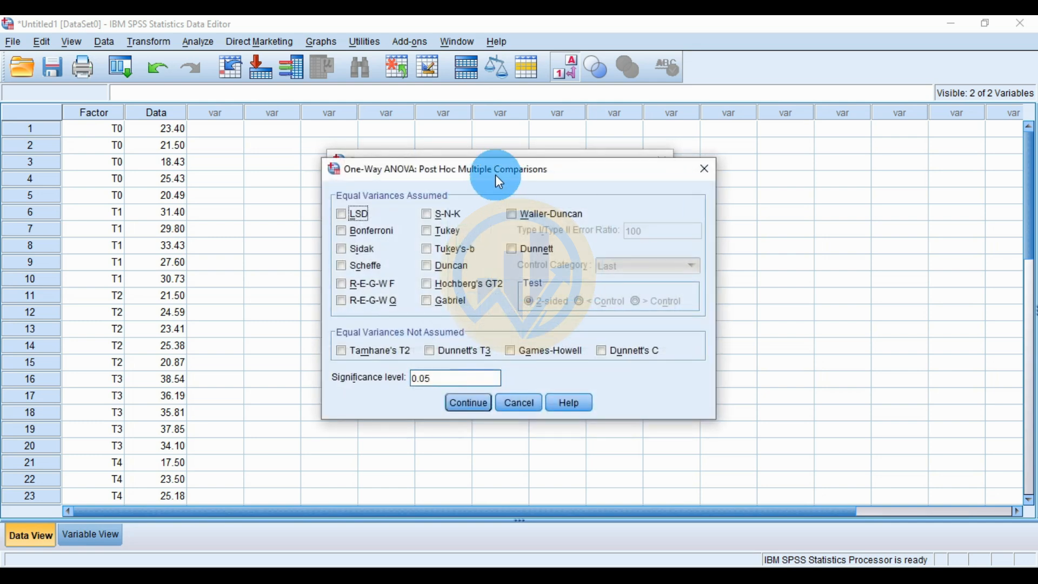
left_click_drag(495, 174, 682, 173)
left_click(543, 176)
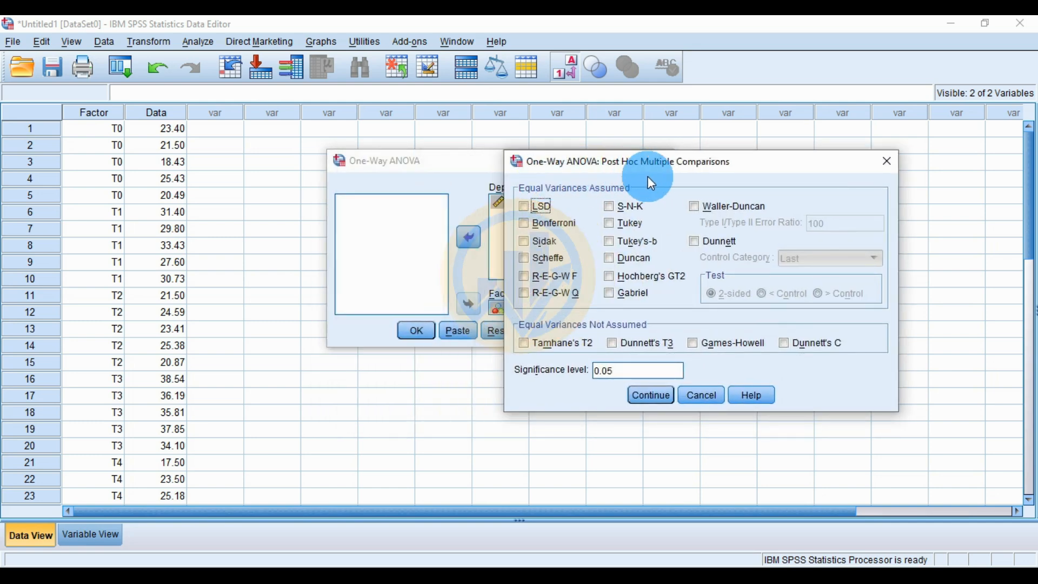
left_click(614, 234)
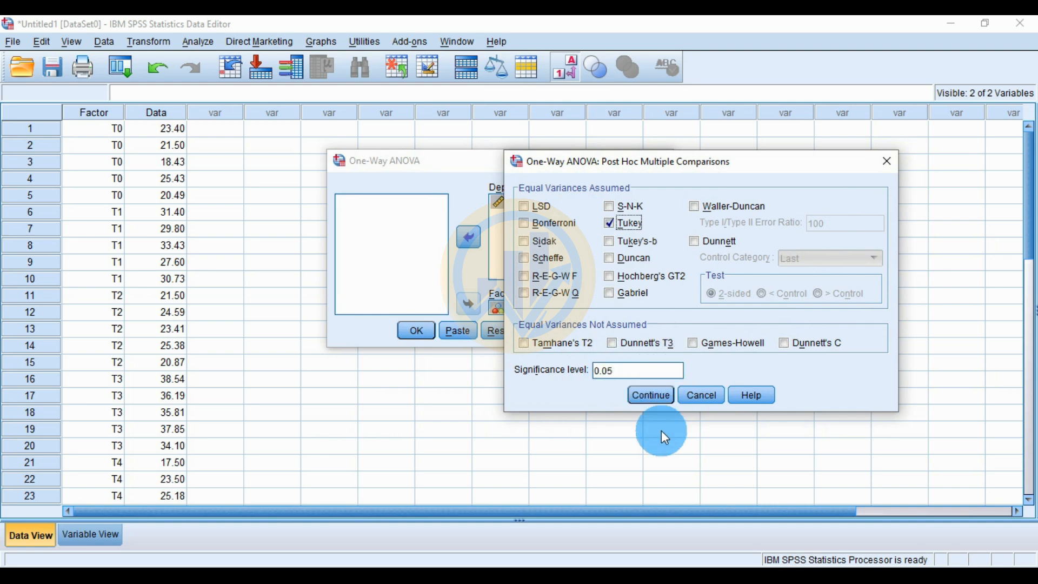
left_click(652, 395)
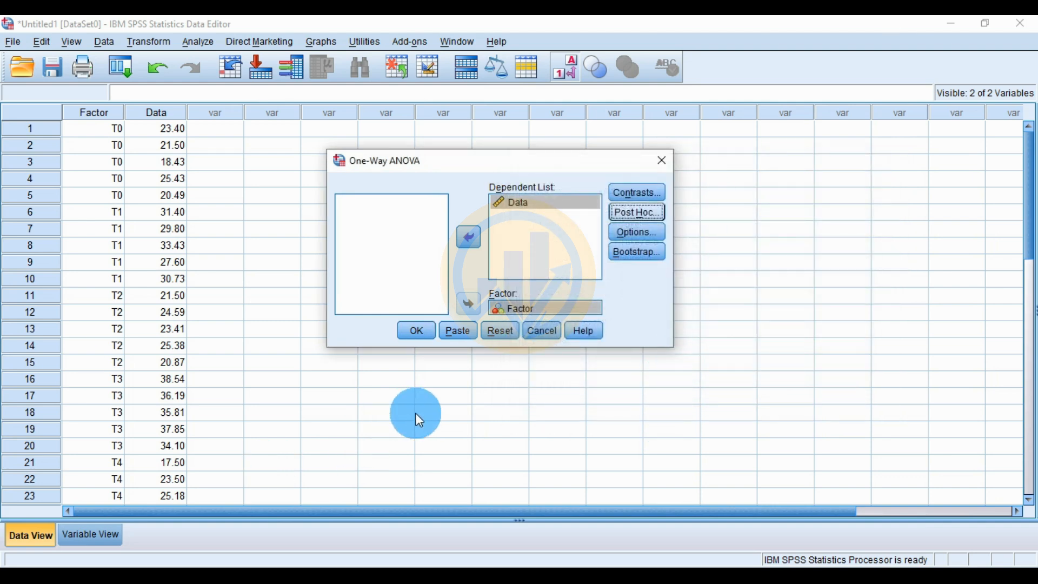
left_click(421, 336)
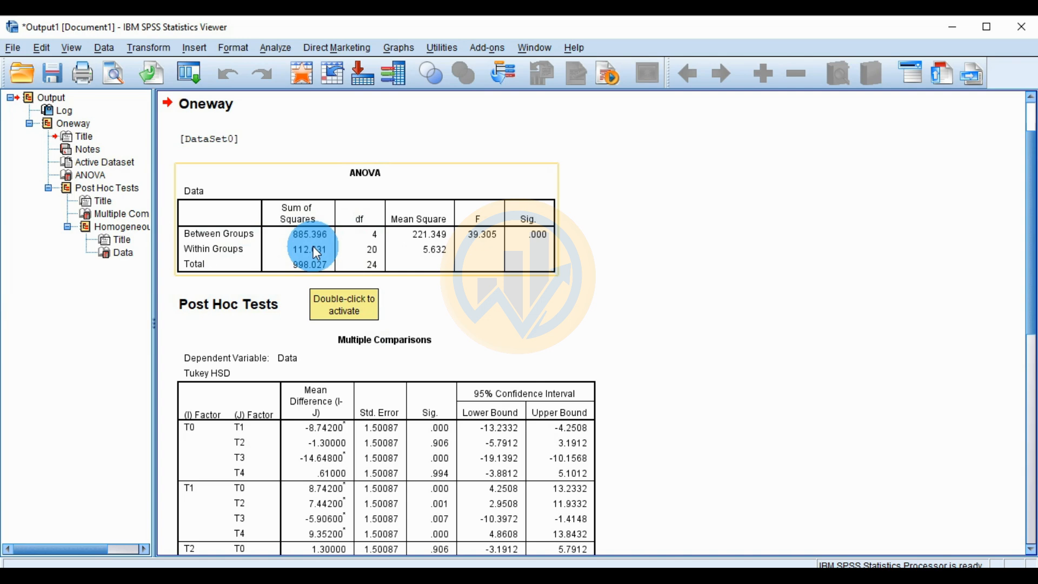
Step: Examine the ANOVA, Tukey Multiple Comparisons and Homogeneous Subsets tables in the output
scroll(466, 292, "down", 3)
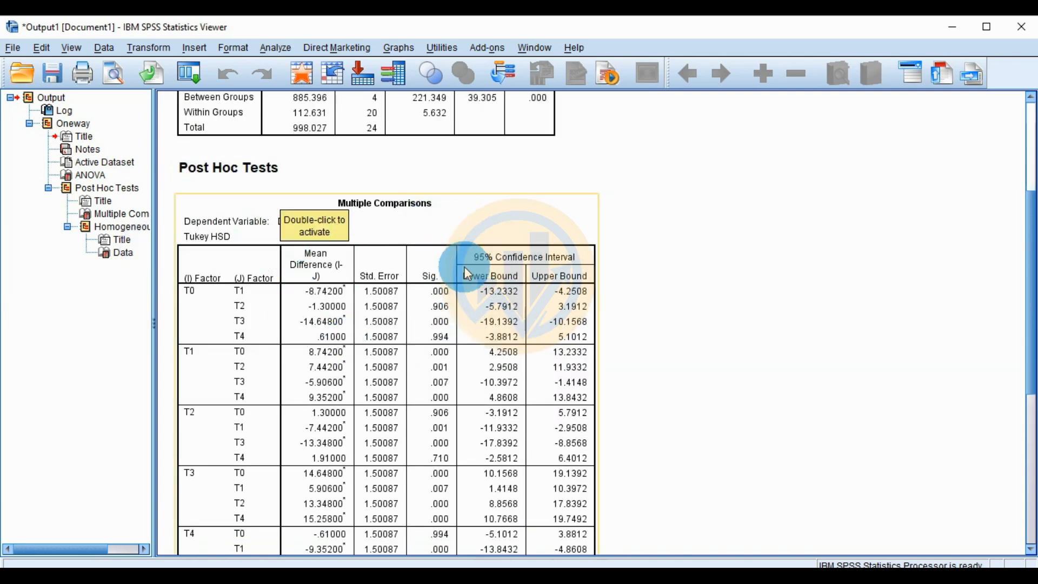
scroll(495, 322, "down", 6)
scroll(495, 320, "down", 2)
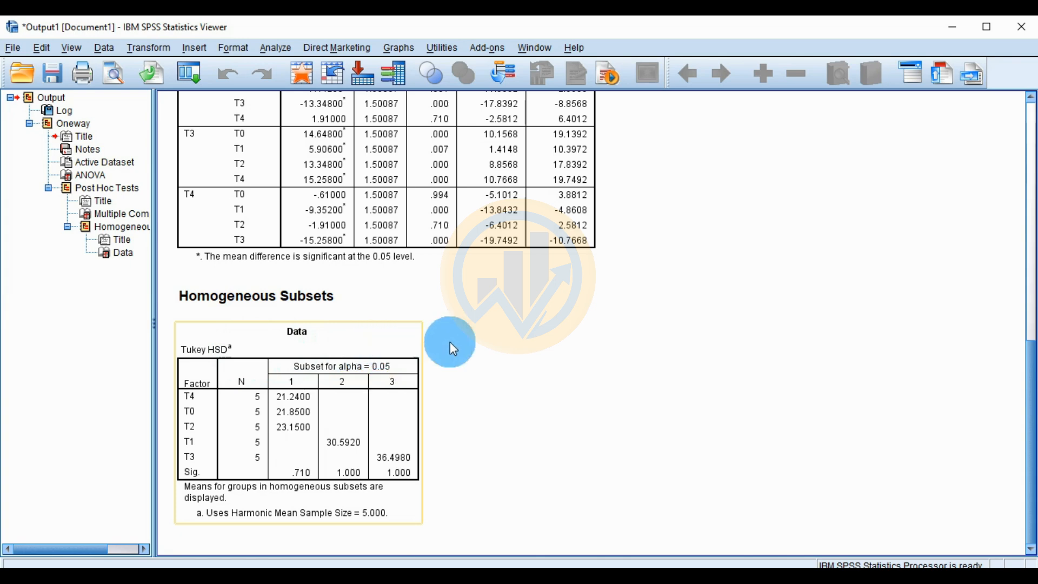
left_click(408, 362)
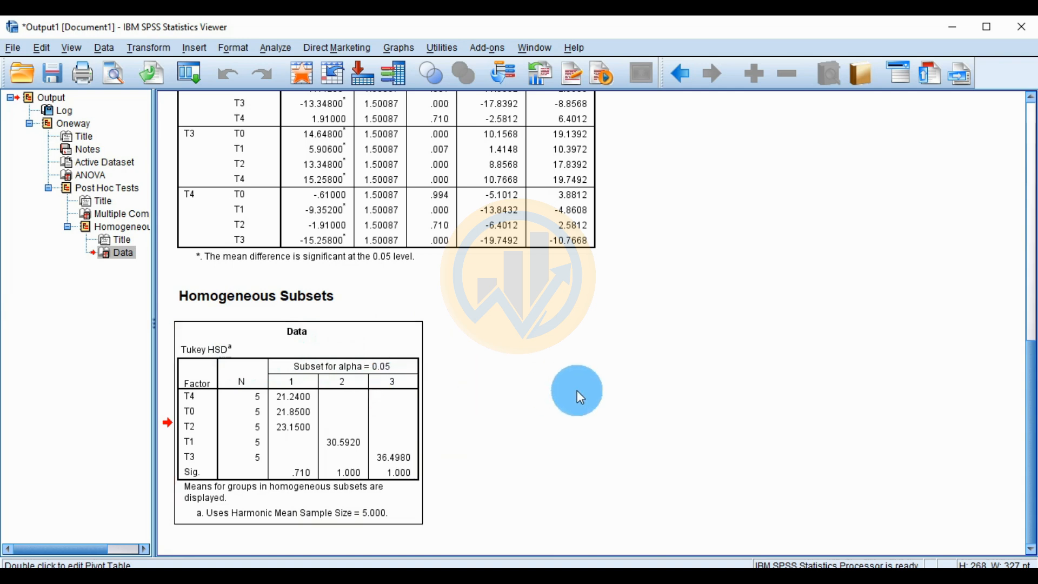
Step: Switch to Origin, add three columns to the Book1 worksheet and widen its window to show all five
left_click(493, 564)
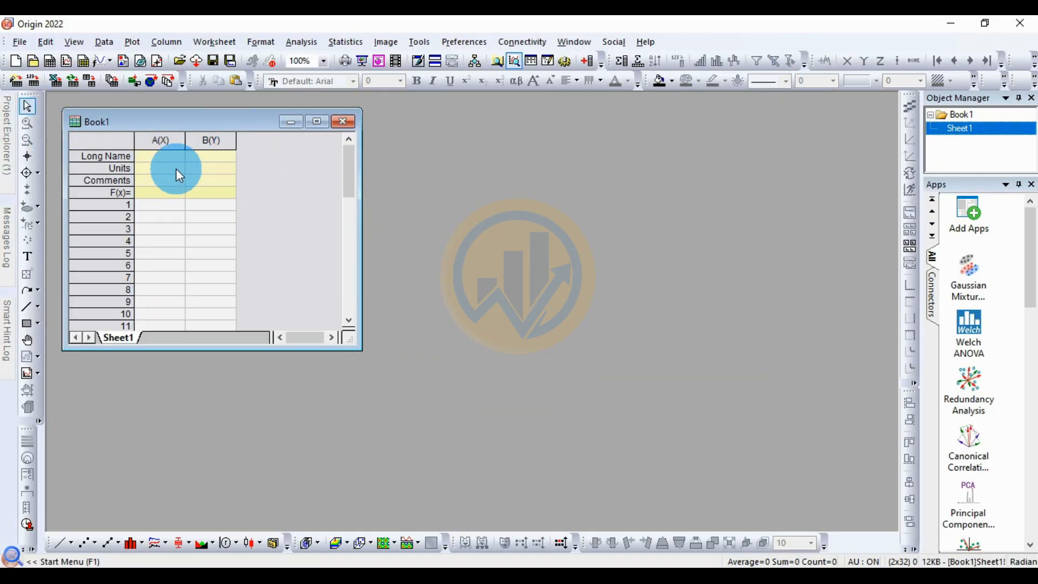
left_click(589, 61)
left_click(589, 62)
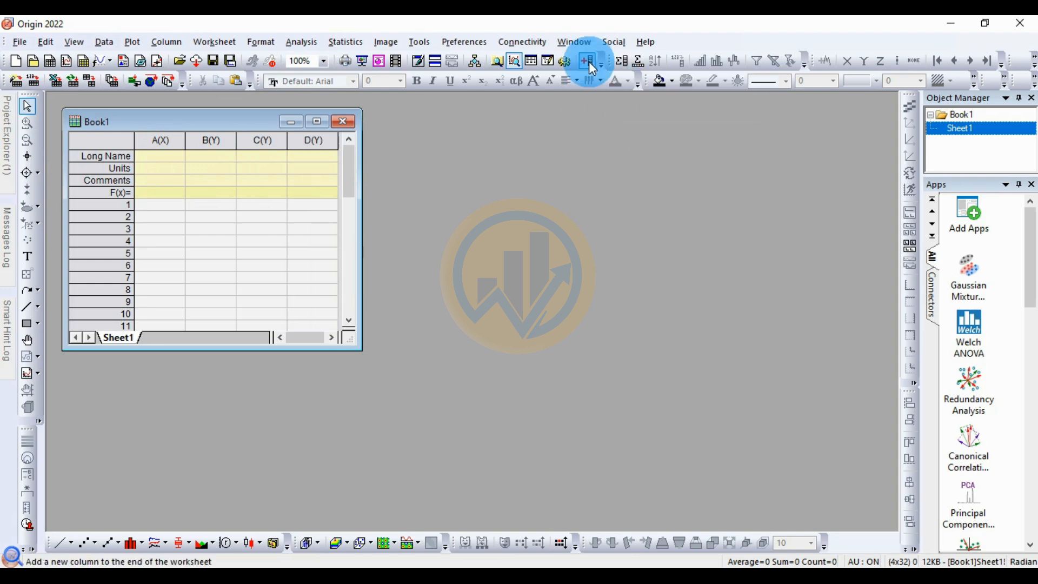
left_click_drag(366, 238, 530, 249)
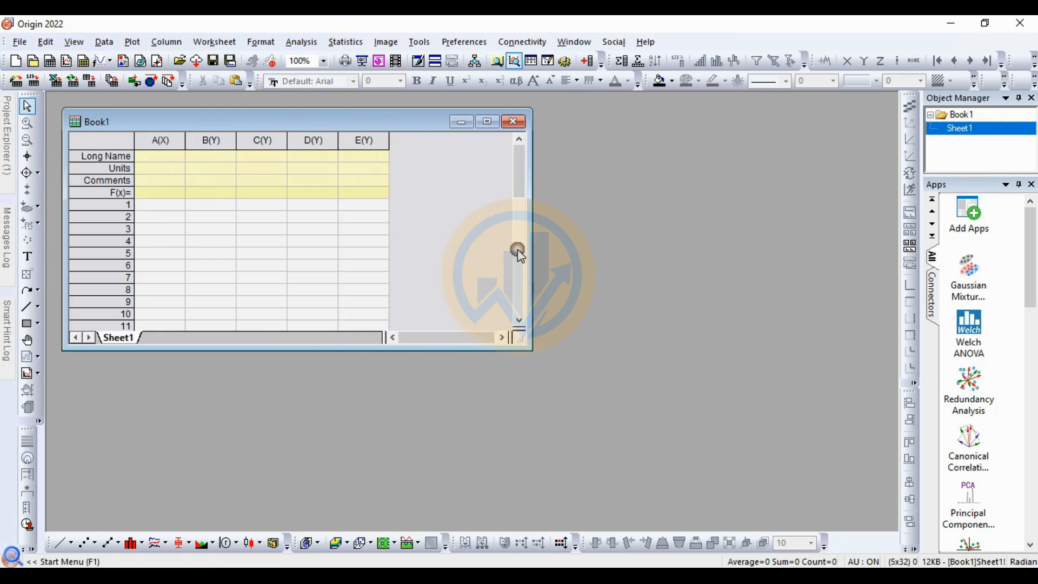
Step: Set column A of the Book1 worksheet as a Y column
left_click(161, 142)
right_click(162, 140)
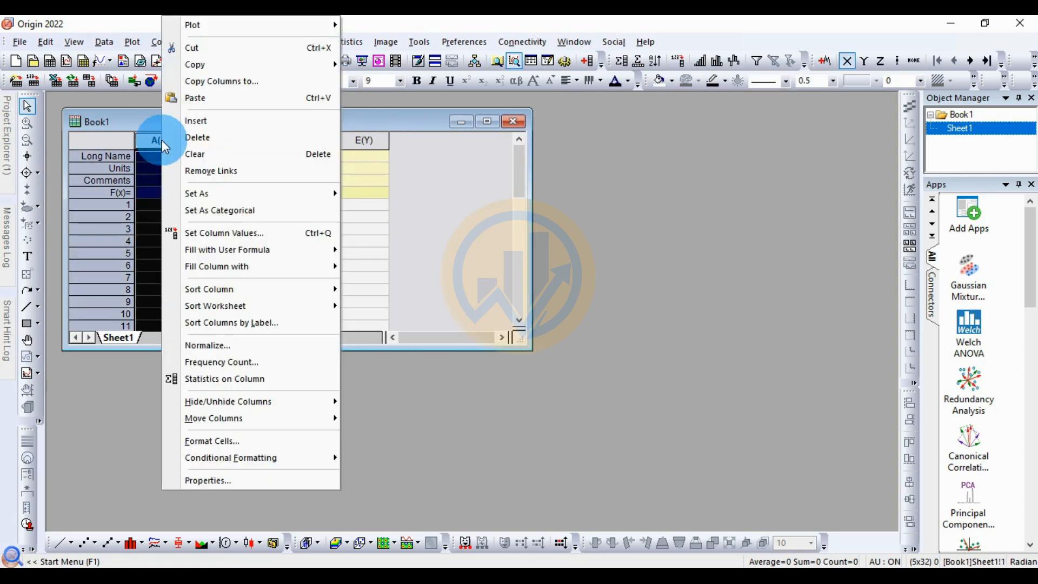
mouse_move(215, 196)
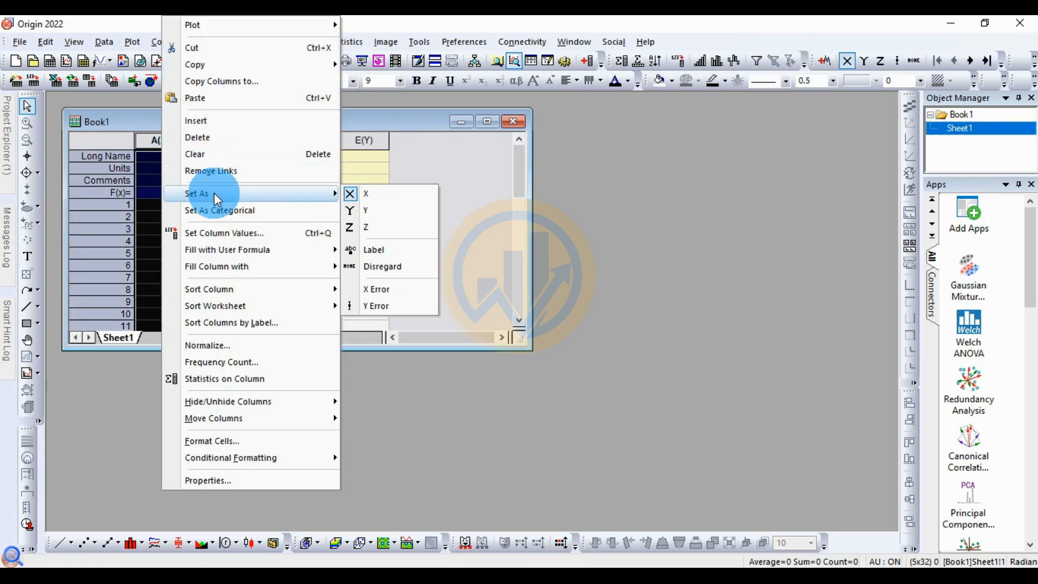
left_click(373, 209)
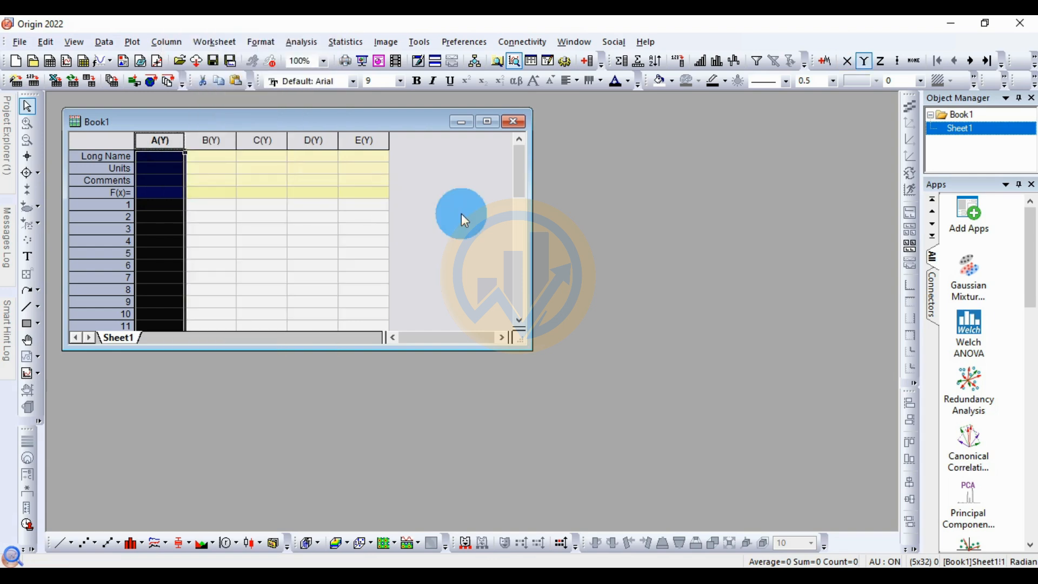
Step: Enter the long names T0, T1, T2, T3 and T4 for columns A to E
left_click(162, 156)
type("T0")
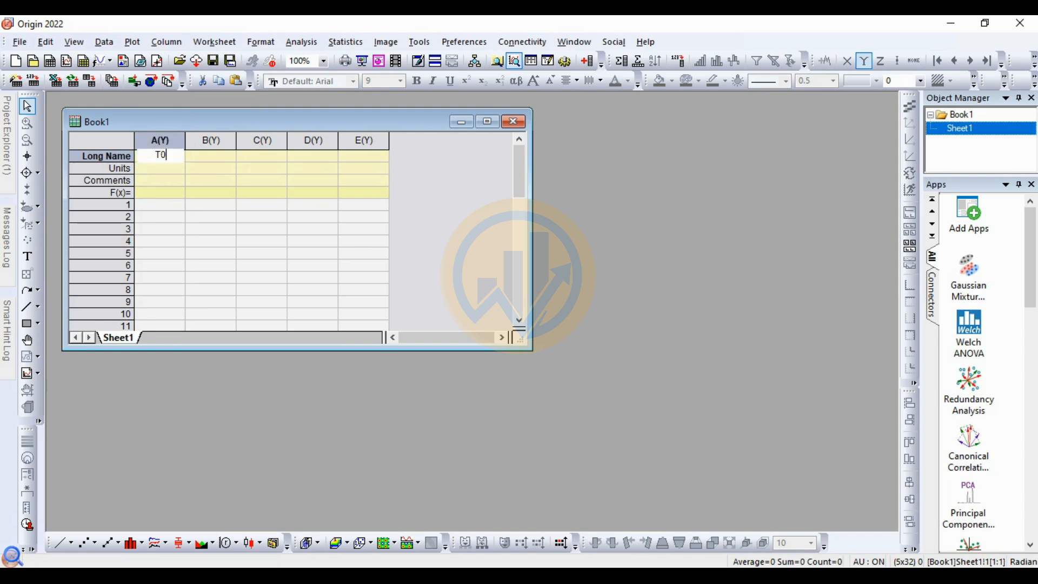
key("Tab")
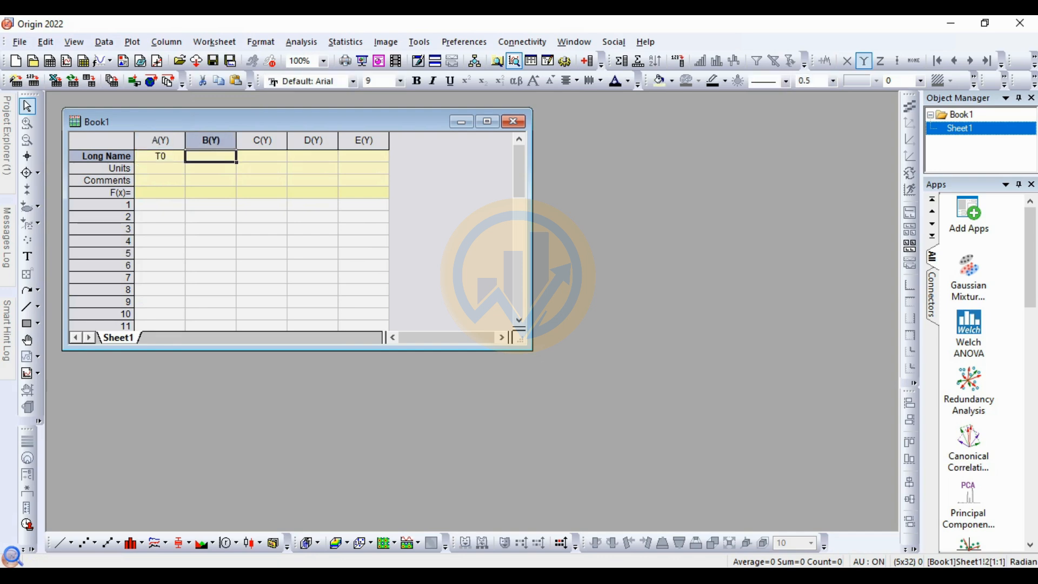
type("T1")
key("Tab")
type("T2")
key("Tab")
type("T3")
key("Tab")
type("T4")
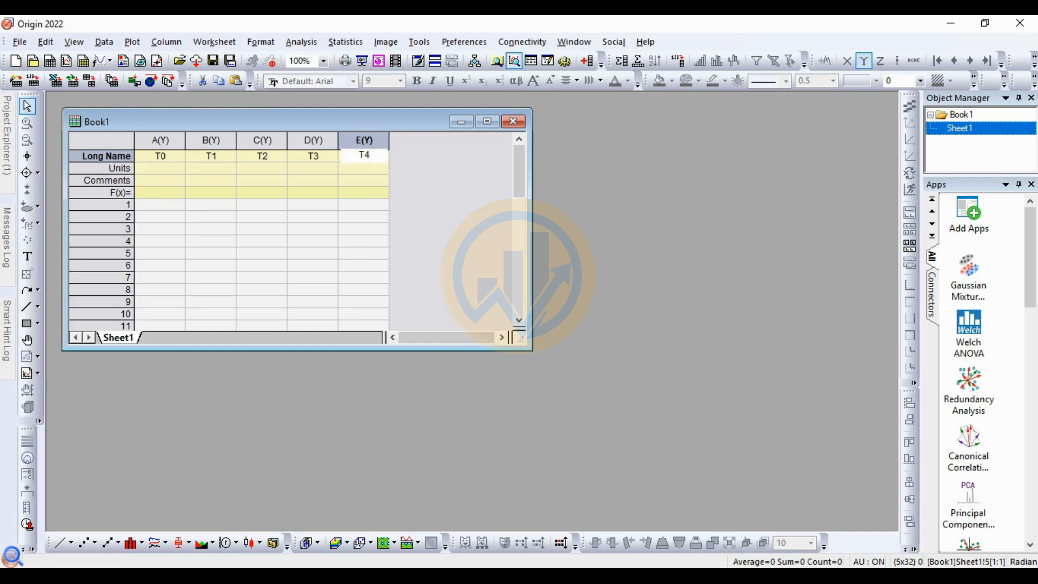
left_click(162, 206)
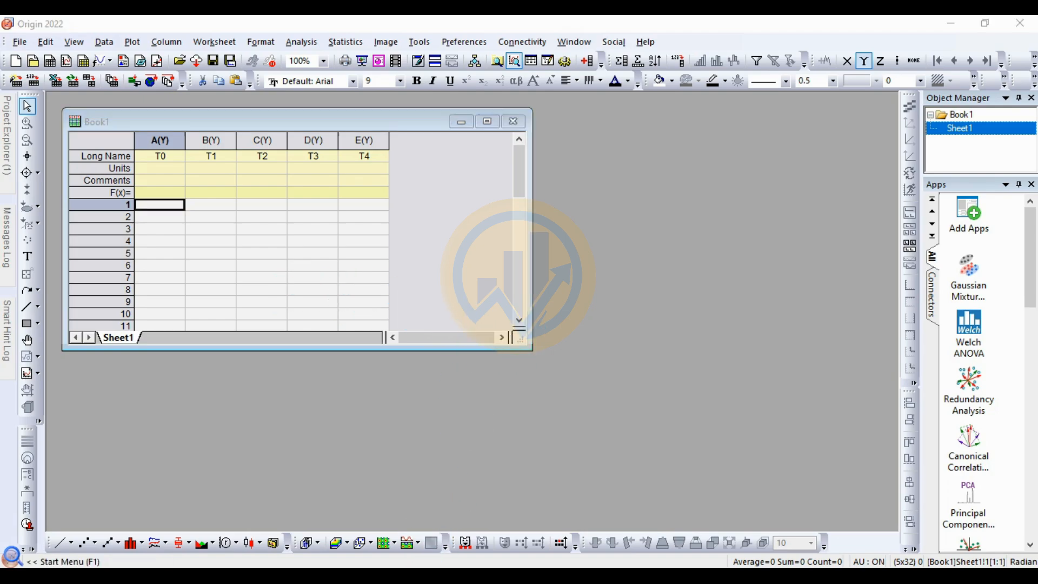
Step: Copy the five T0 values (C2:C6) from the Excel data sheet into column A of Origin's Book1 worksheet
left_click(424, 577)
scroll(204, 259, "up", 2)
left_click(233, 243)
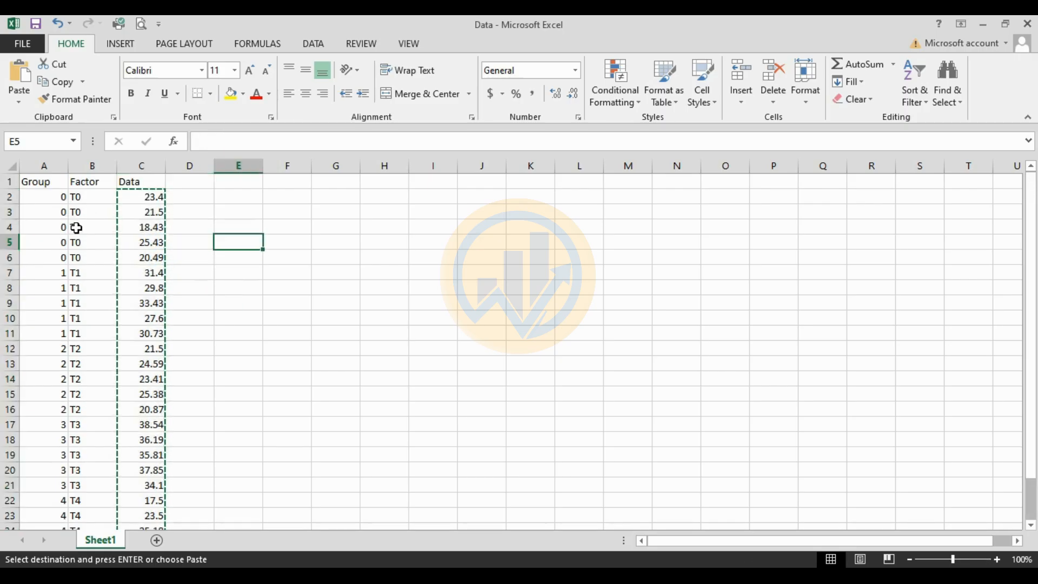
left_click_drag(142, 198, 152, 265)
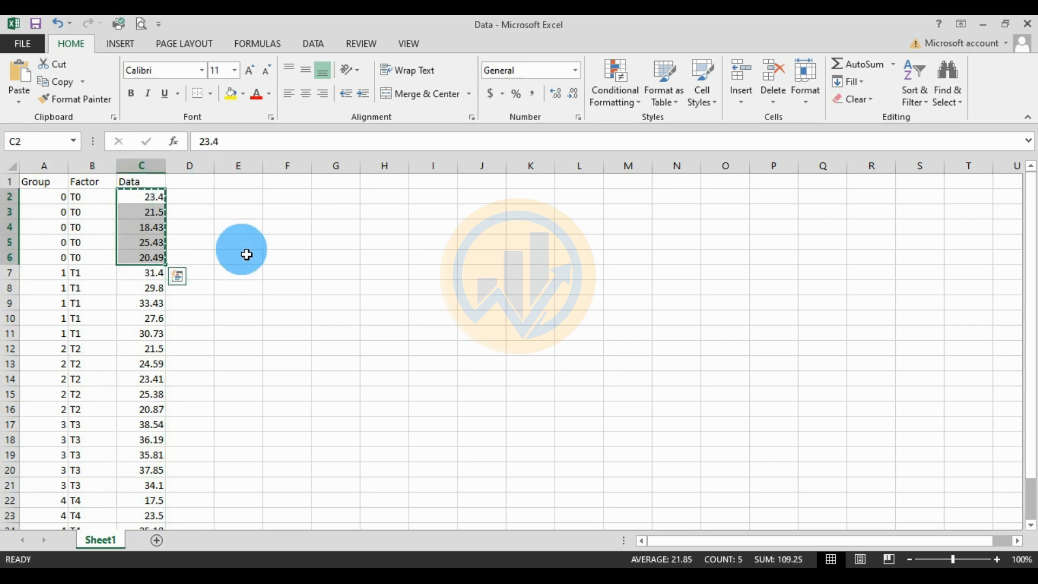
key("ctrl+c")
left_click(495, 577)
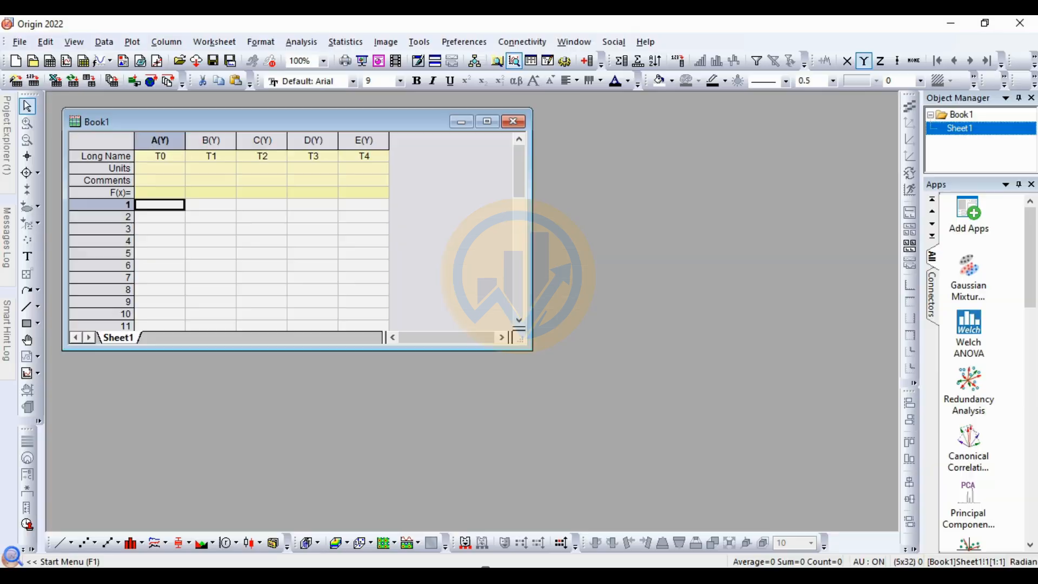
key("ctrl+v")
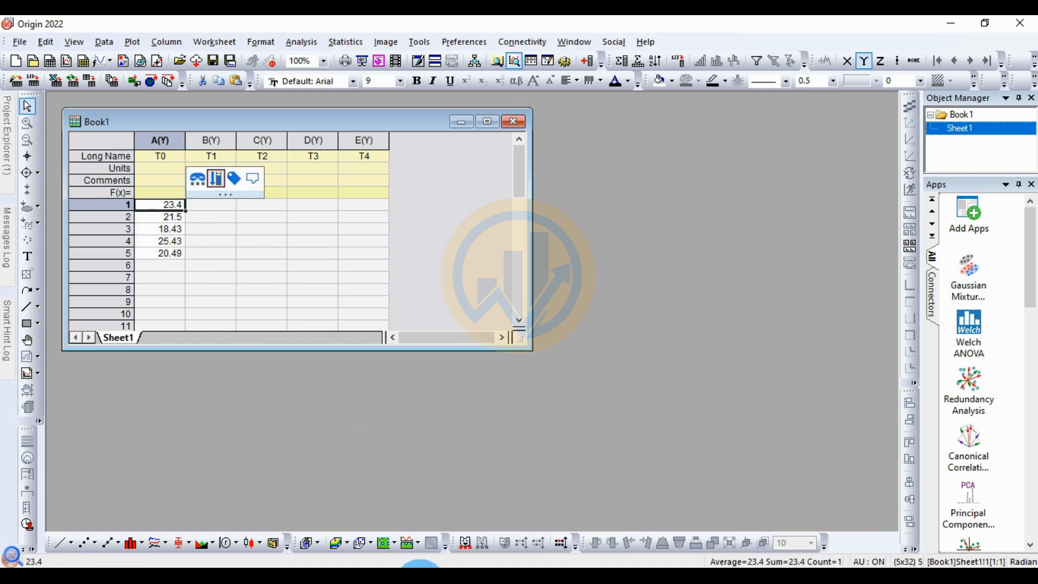
Step: Copy the five T1 values (C7:C11) from Excel into column B of the Origin worksheet, starting at row 1
left_click(420, 577)
left_click_drag(151, 276, 150, 332)
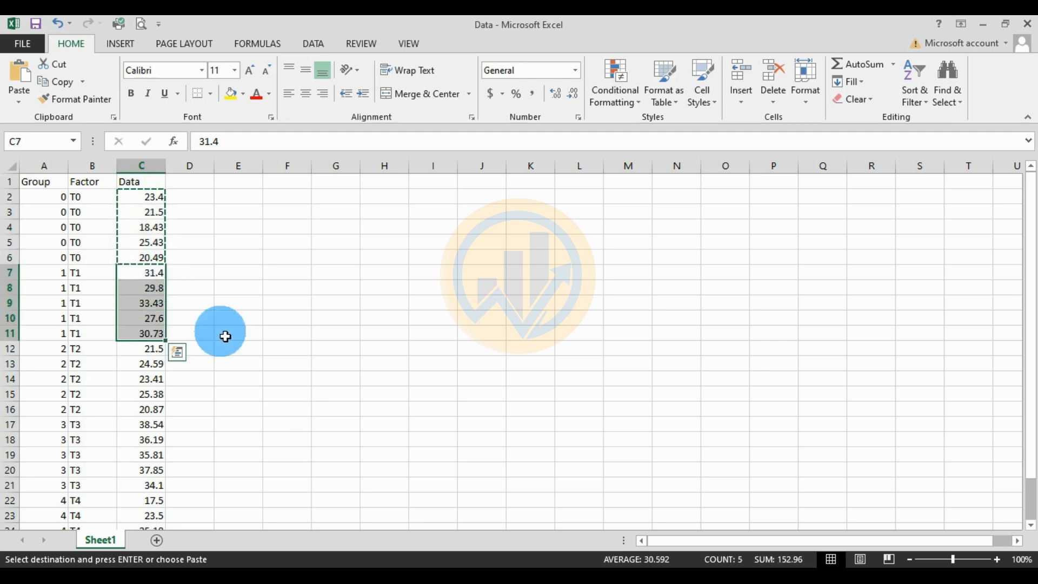
key("ctrl+c")
left_click(475, 577)
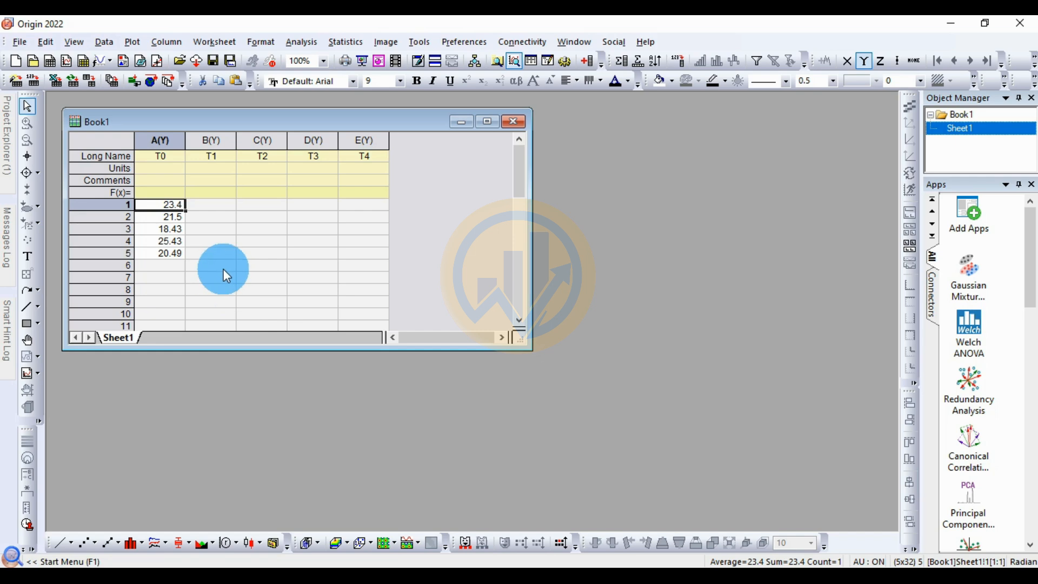
left_click(213, 206)
key("ctrl+v")
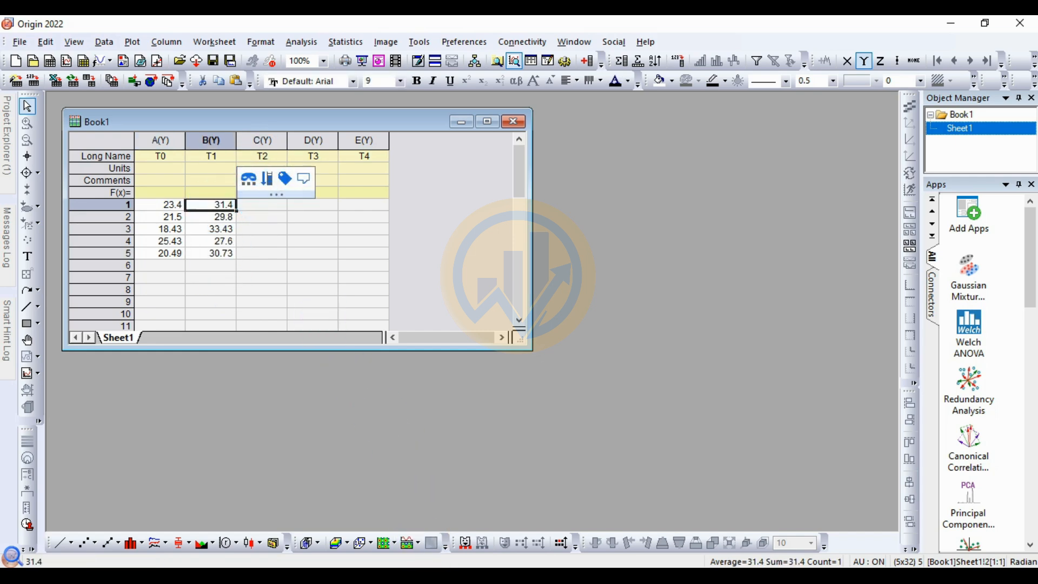
Step: Copy the five T2 values (C12:C16) from Excel into column C of the Origin worksheet, starting at row 1
left_click(432, 576)
left_click_drag(152, 358, 145, 409)
key("ctrl+c")
left_click(456, 577)
left_click(255, 206)
key("ctrl+v")
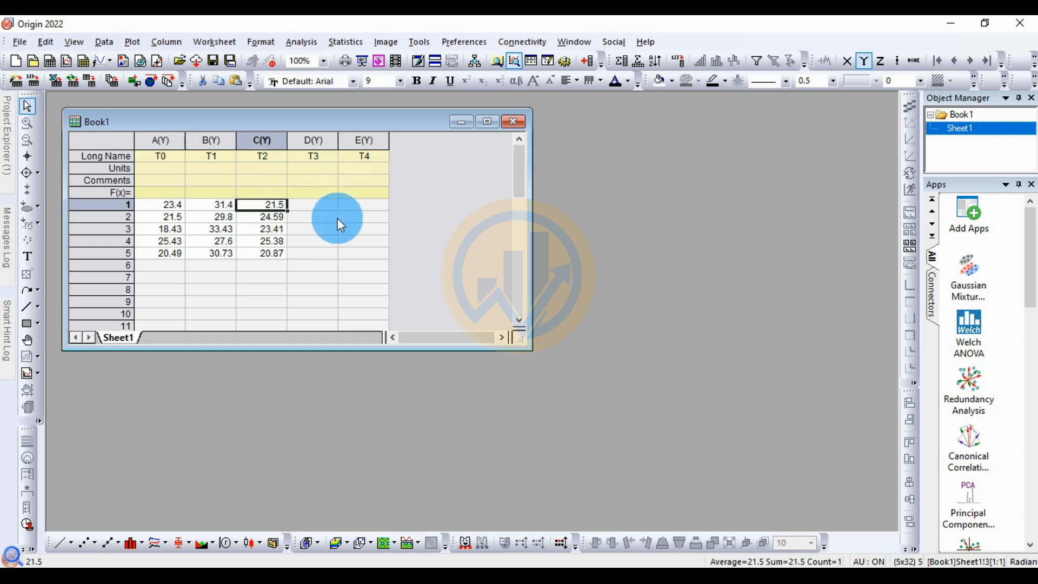
Step: Copy the five T3 values (C17:C21) from Excel into column D of the Origin worksheet, starting at row 1
left_click(438, 574)
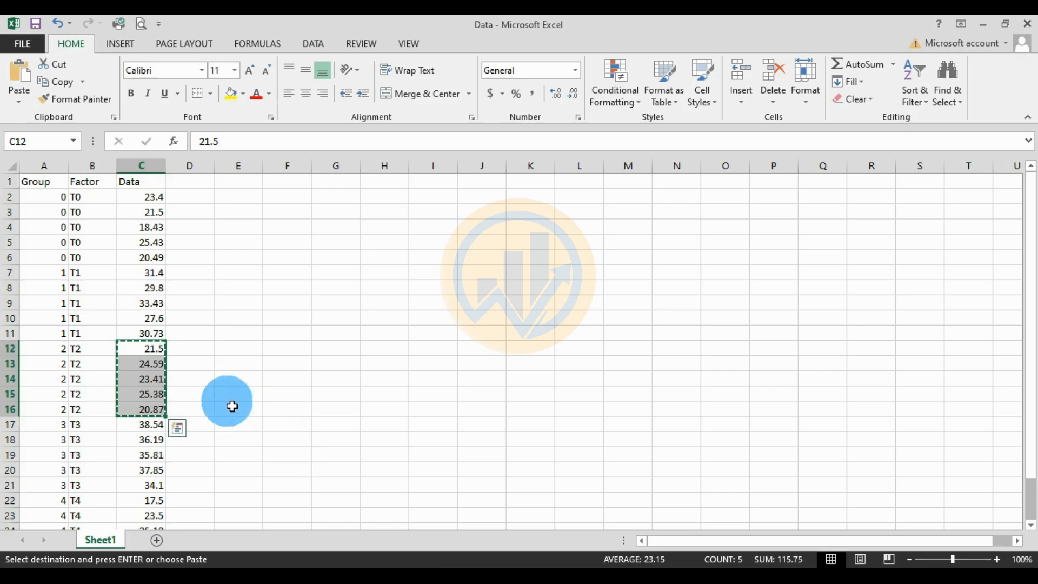
scroll(185, 366, "down", 4)
left_click_drag(150, 242, 151, 307)
key("ctrl+c")
left_click(485, 573)
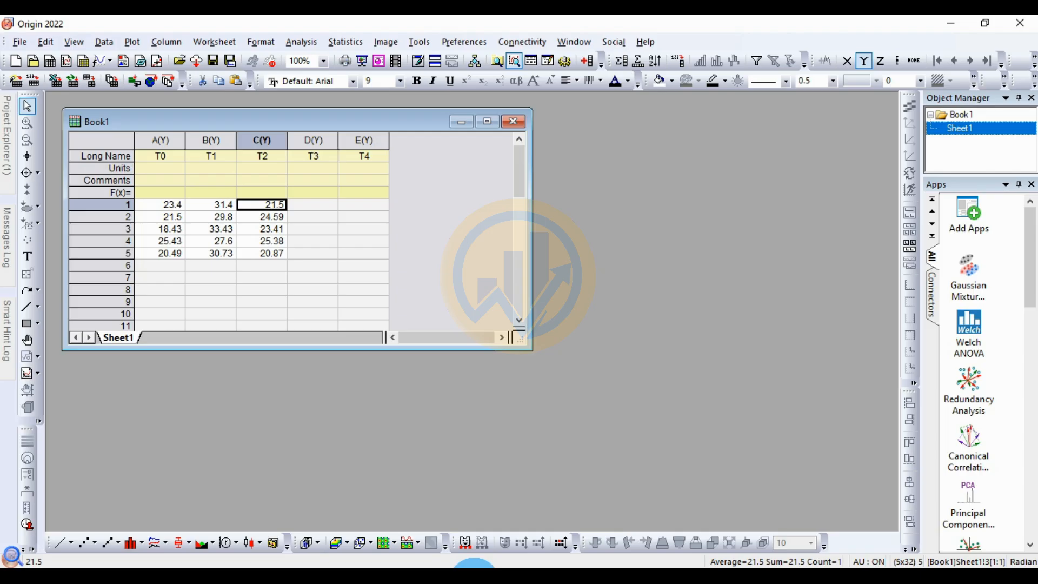
left_click(327, 204)
key("ctrl+v")
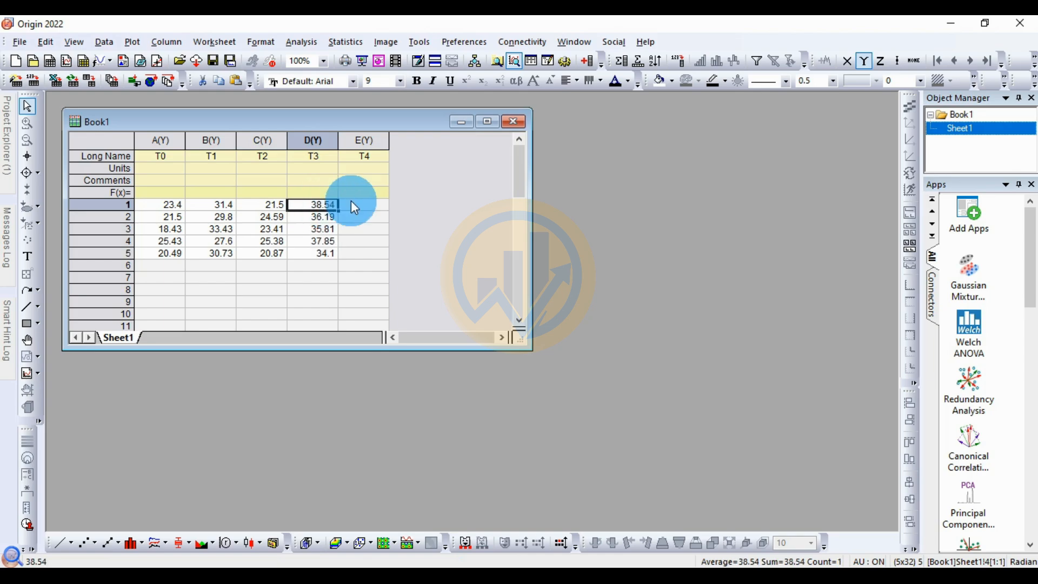
Step: Copy the five T4 values (C22:C26) from Excel into column E of the Origin worksheet, starting at row 1
left_click(444, 574)
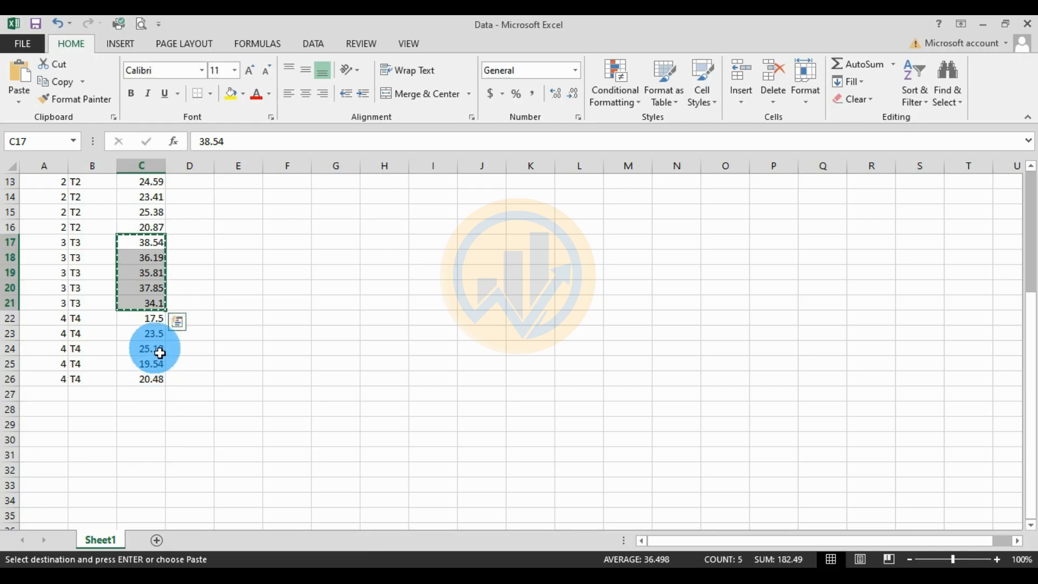
left_click_drag(151, 325, 146, 377)
key("ctrl+c")
left_click(486, 574)
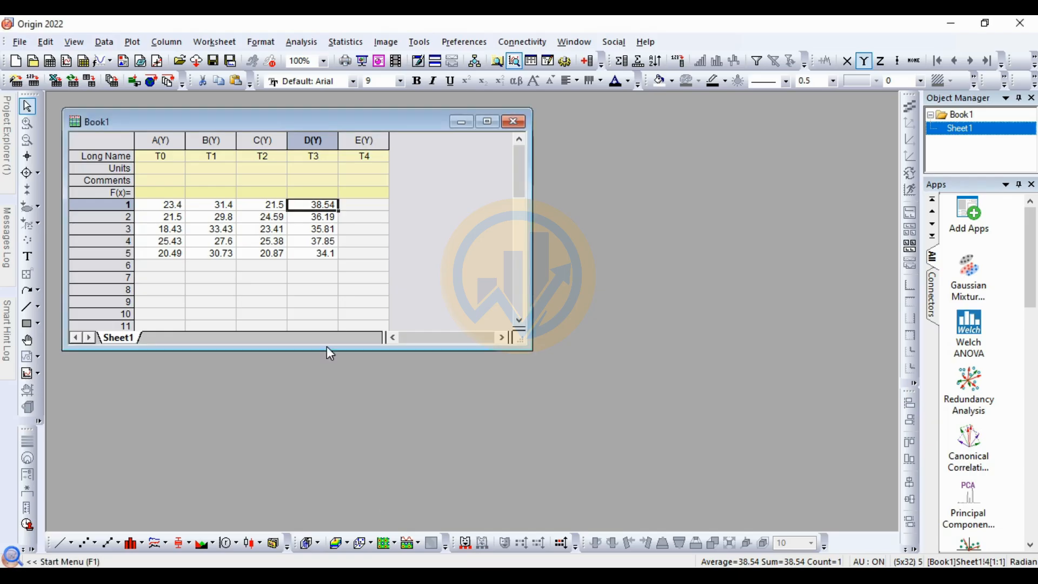
left_click(352, 206)
key("ctrl+v")
left_click(427, 240)
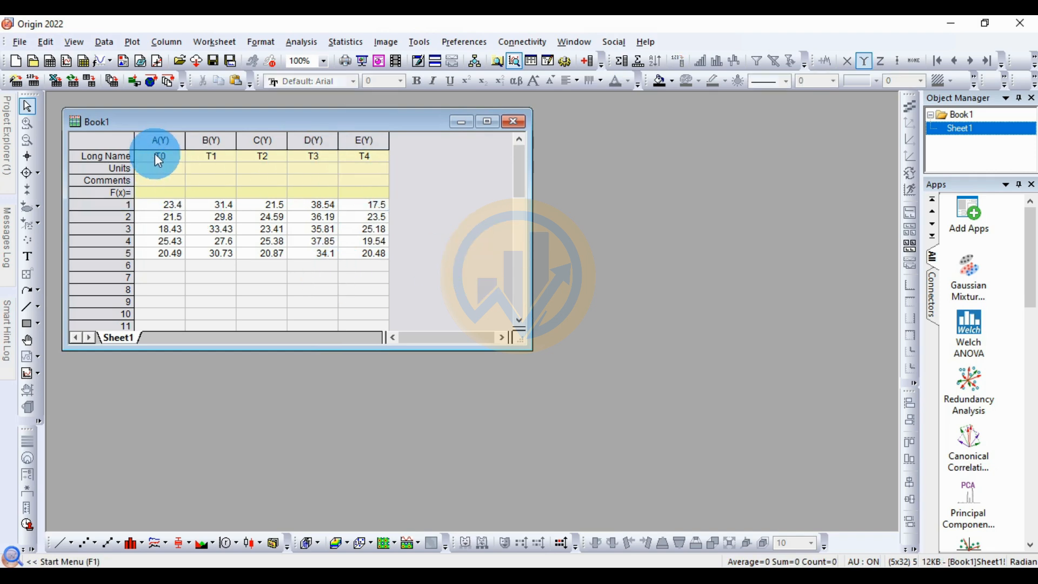
Step: Create a statistical Box Chart from all five columns of the Book1 worksheet
left_click(117, 140)
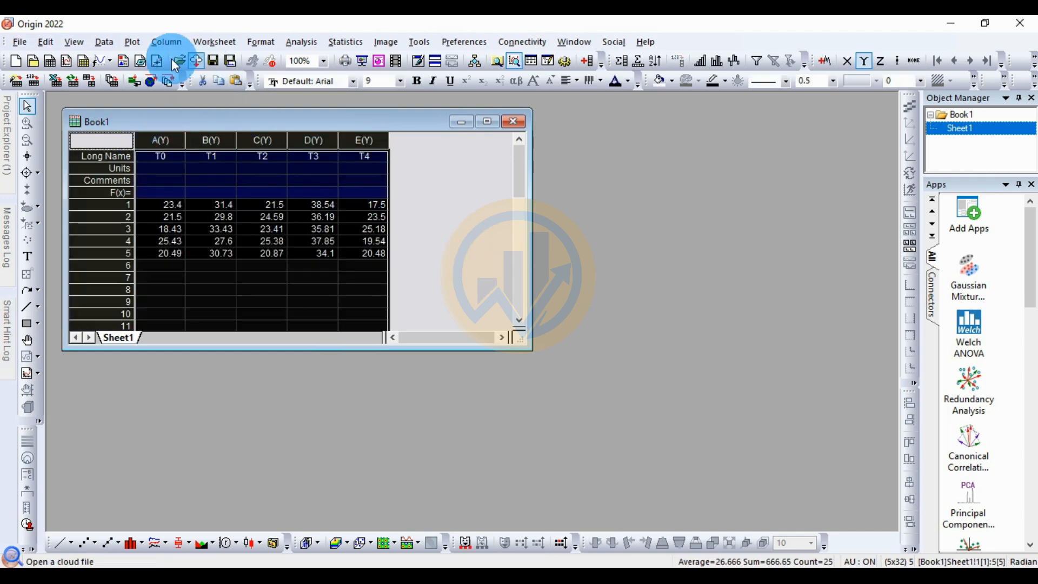
left_click(132, 41)
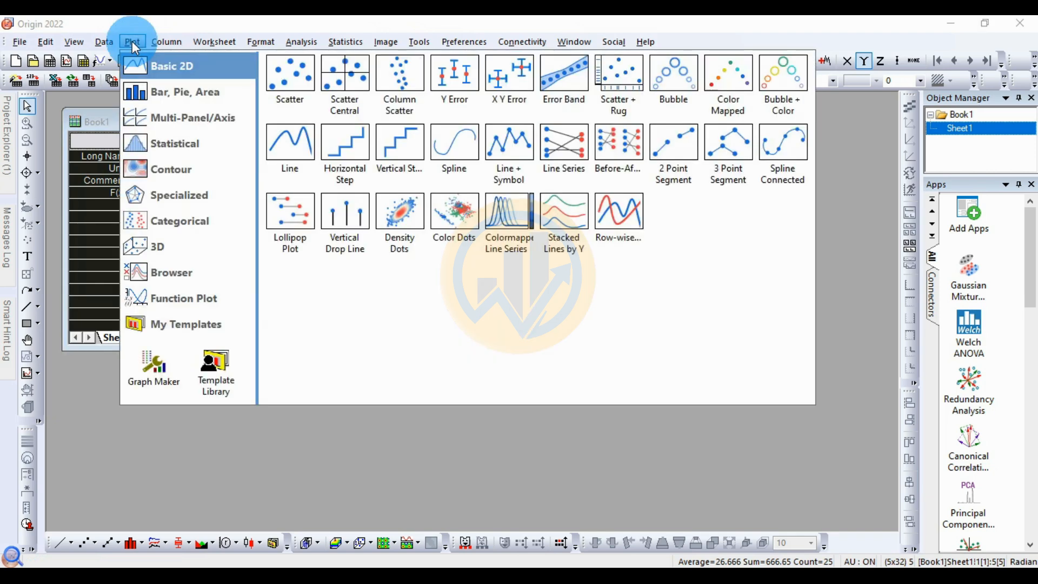
left_click(162, 142)
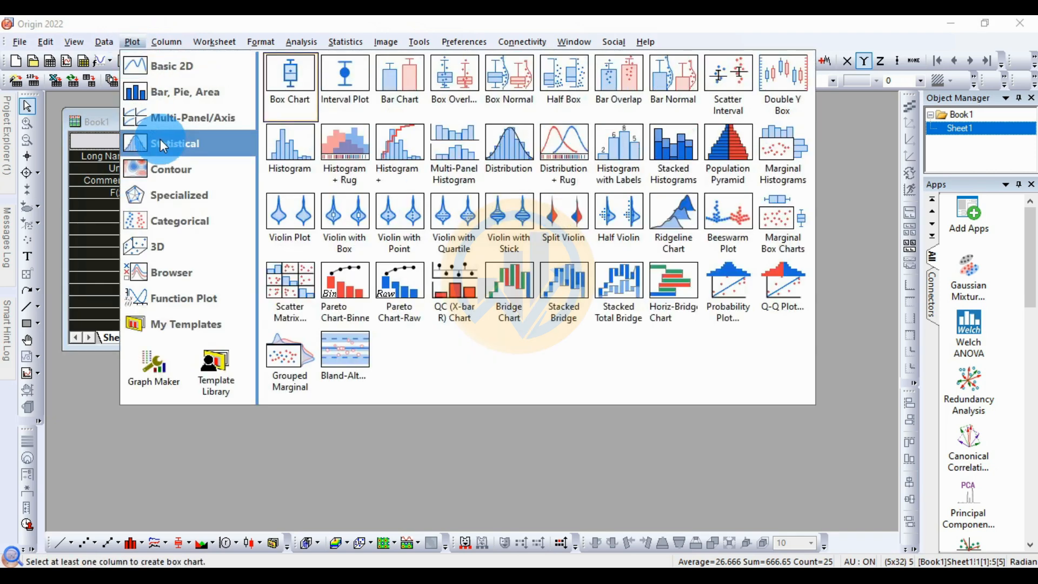
left_click(289, 115)
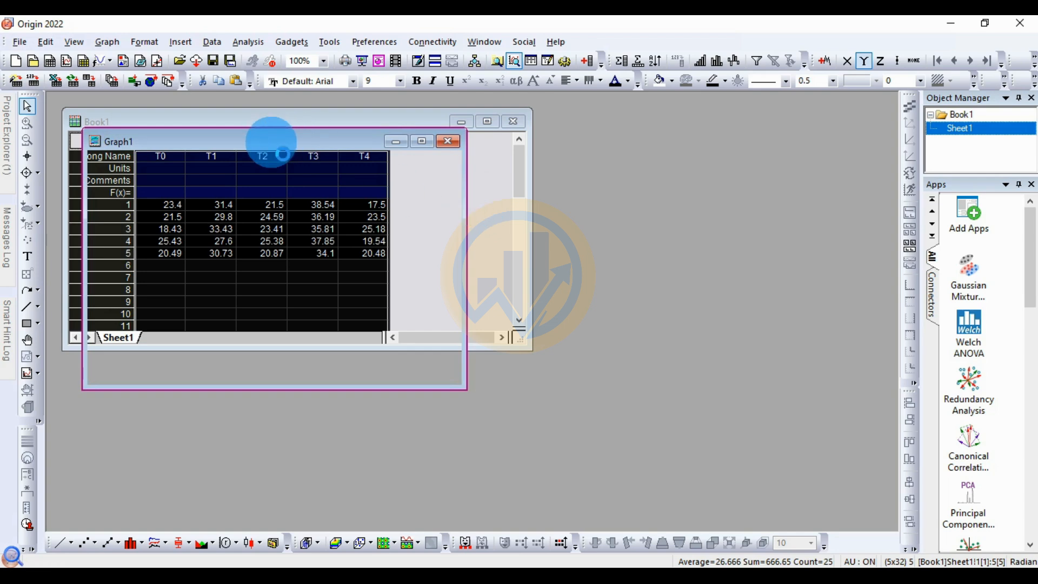
Step: Delete the legend from the box chart and maximize the graph window
left_click_drag(262, 141, 709, 157)
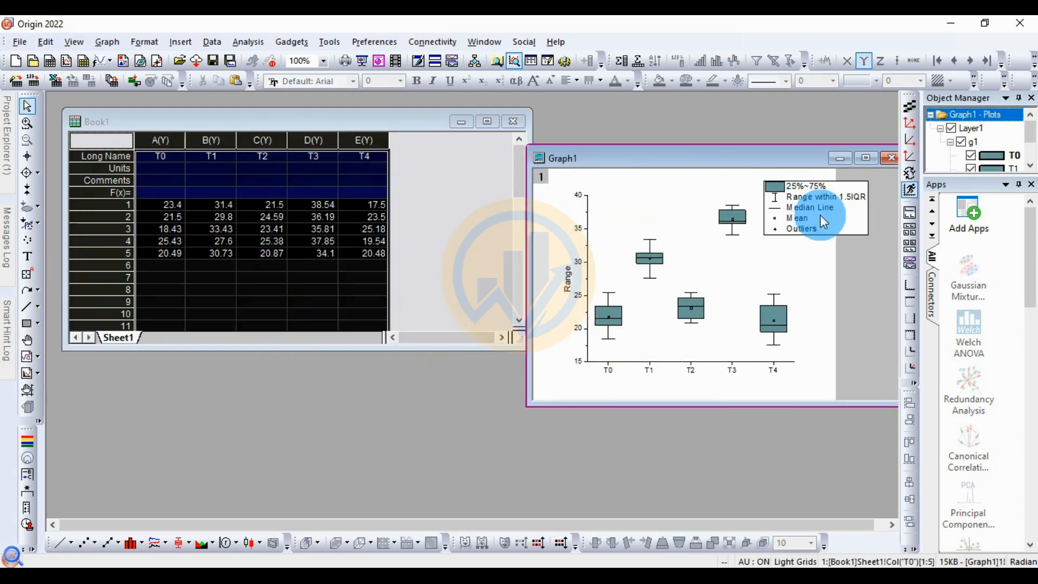
left_click(847, 219)
key("Delete")
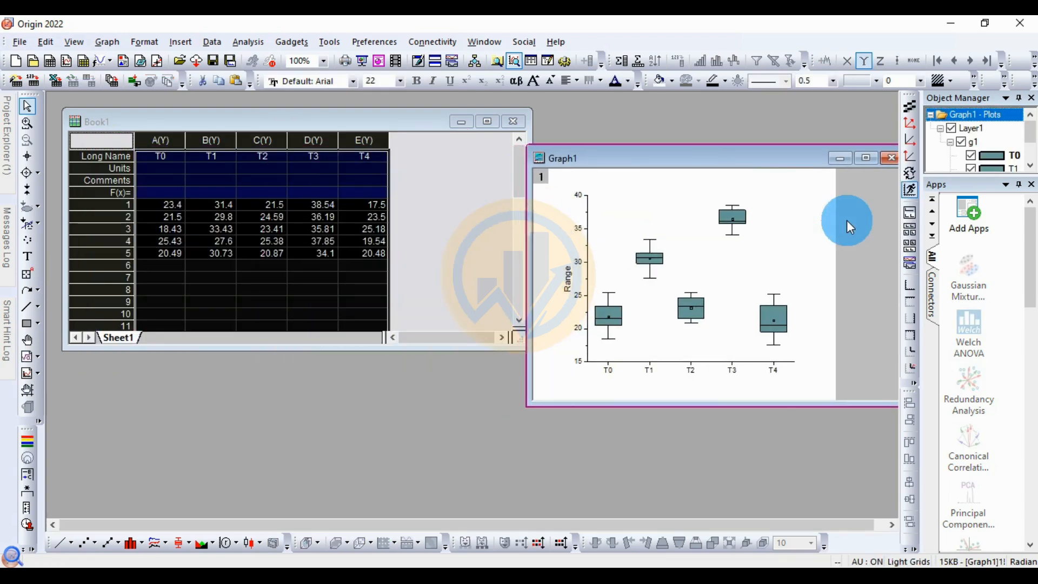
left_click(866, 158)
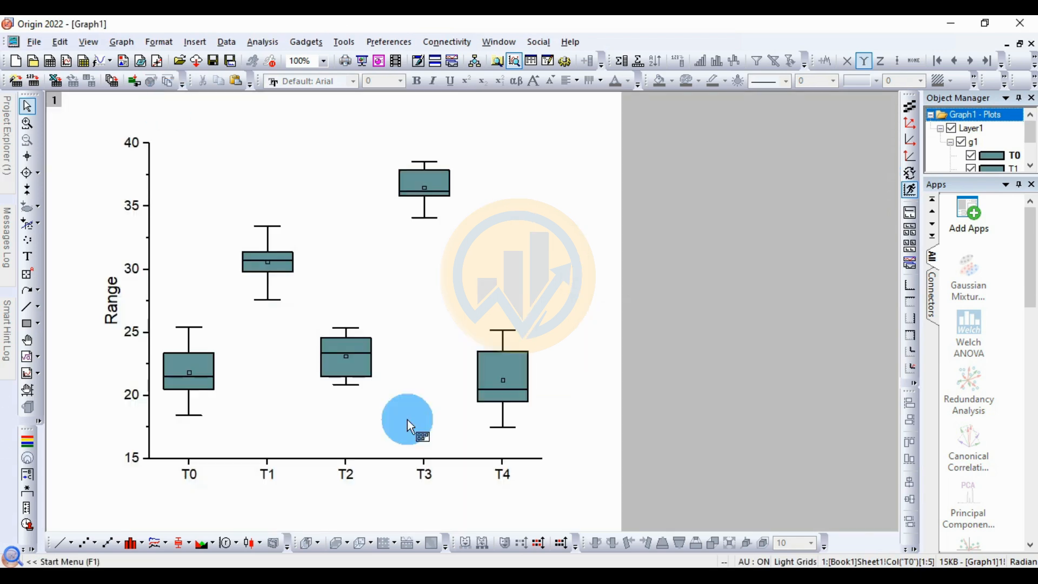
Step: Add a linked Top-X Right-Y layer to the box chart and delete its X and Y axis titles
left_click(378, 219)
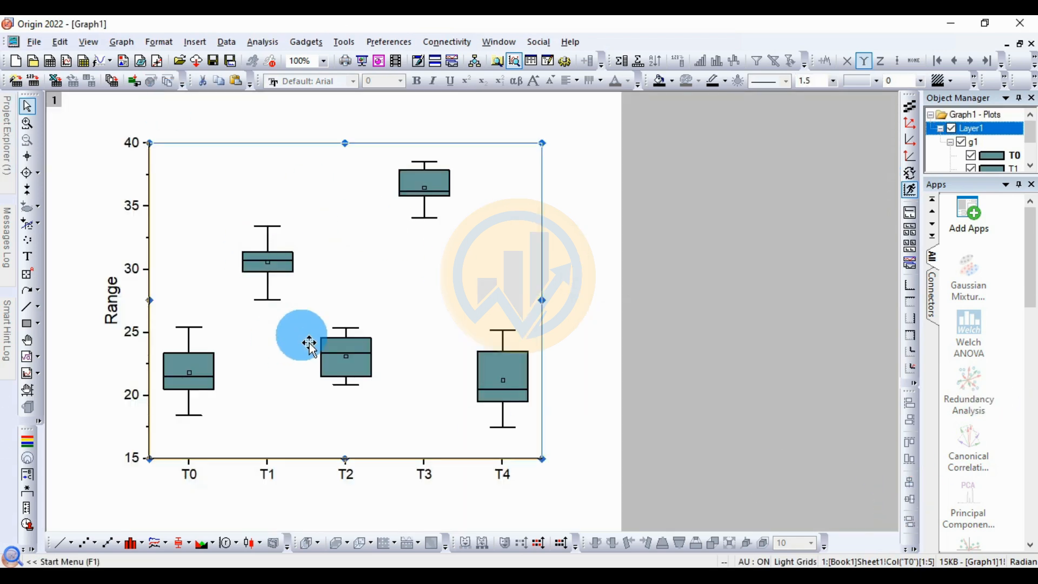
left_click(912, 339)
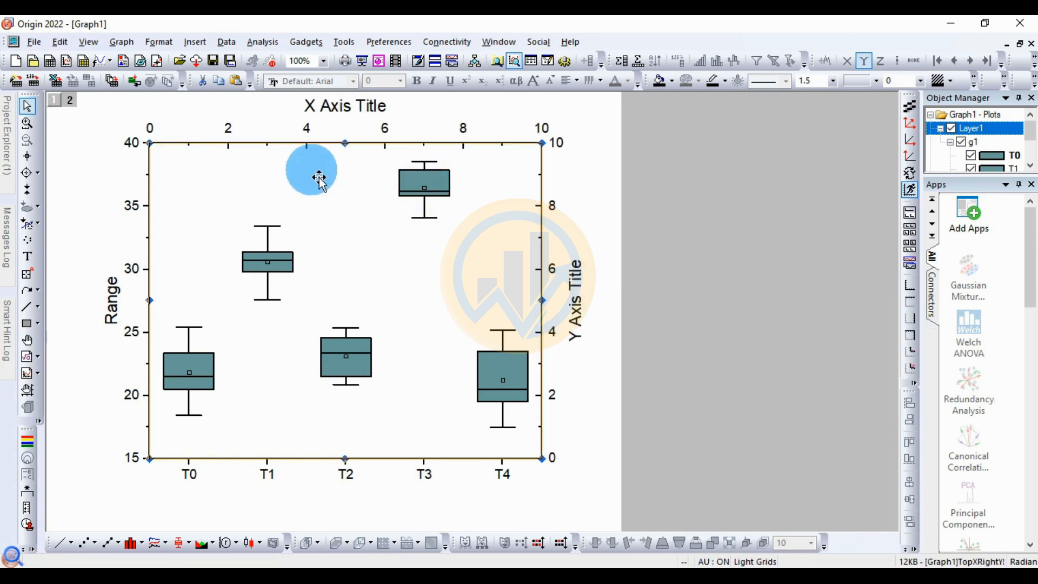
left_click(347, 113)
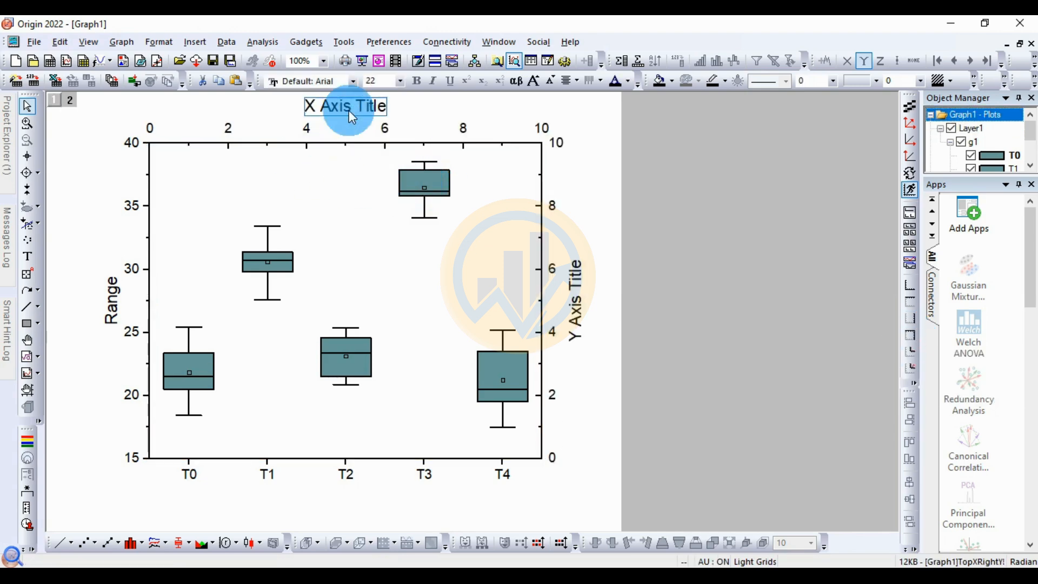
key("Delete")
left_click(597, 335)
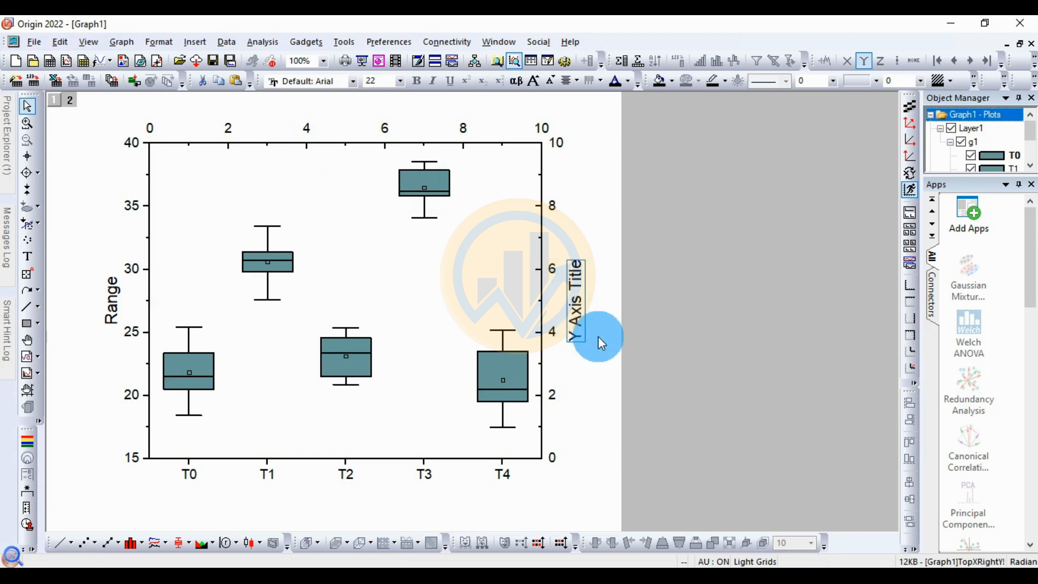
key("Delete")
Step: Delete the tick labels of the added layer's right Y axis and top X axis
left_click(556, 329)
key("Delete")
left_click(387, 129)
key("Delete")
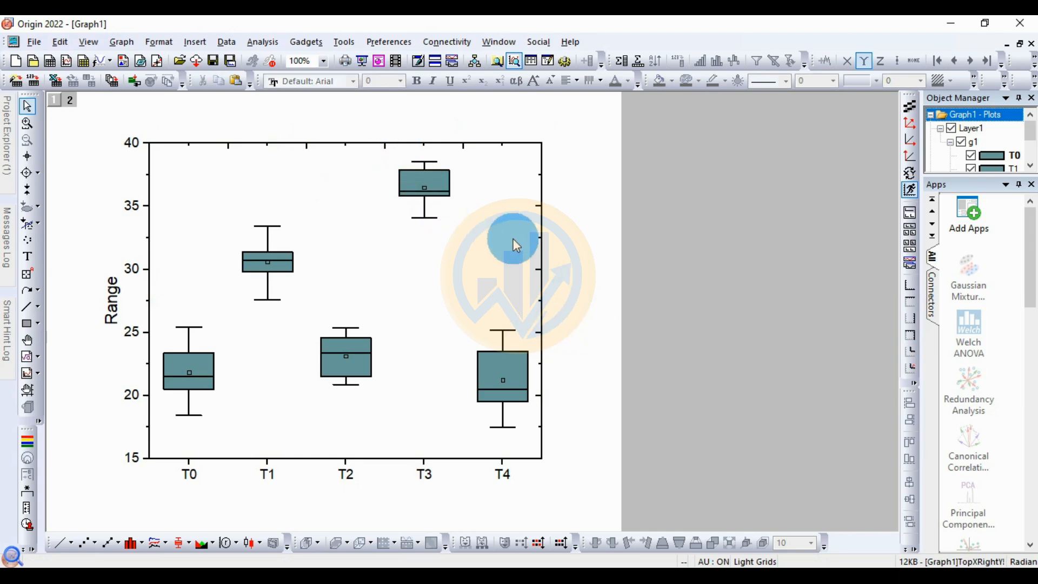
Step: Set the major and minor tick styles of layer 2's right Y axis to None and apply the change
left_click(541, 253)
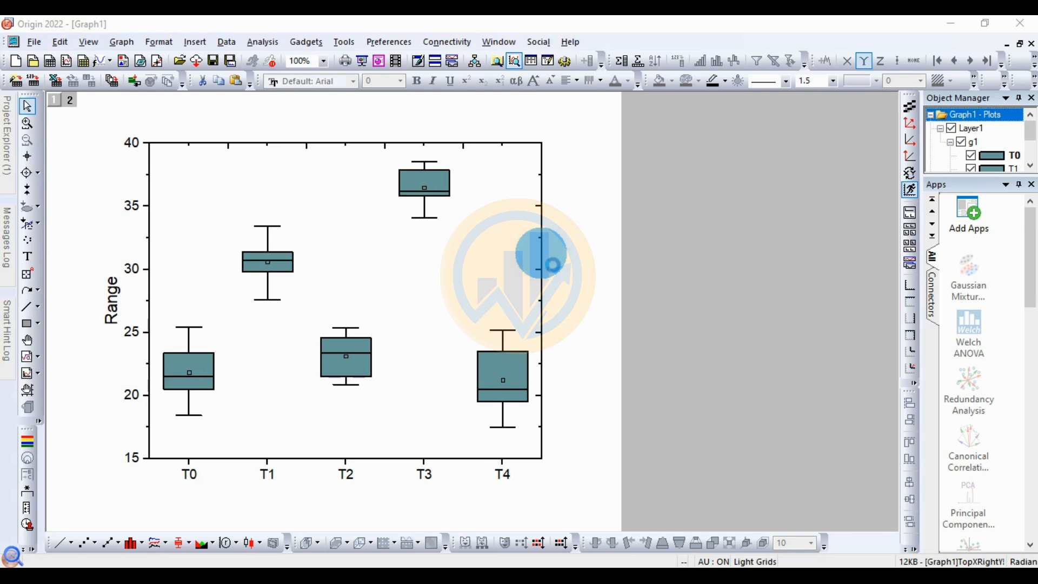
double_click(558, 250)
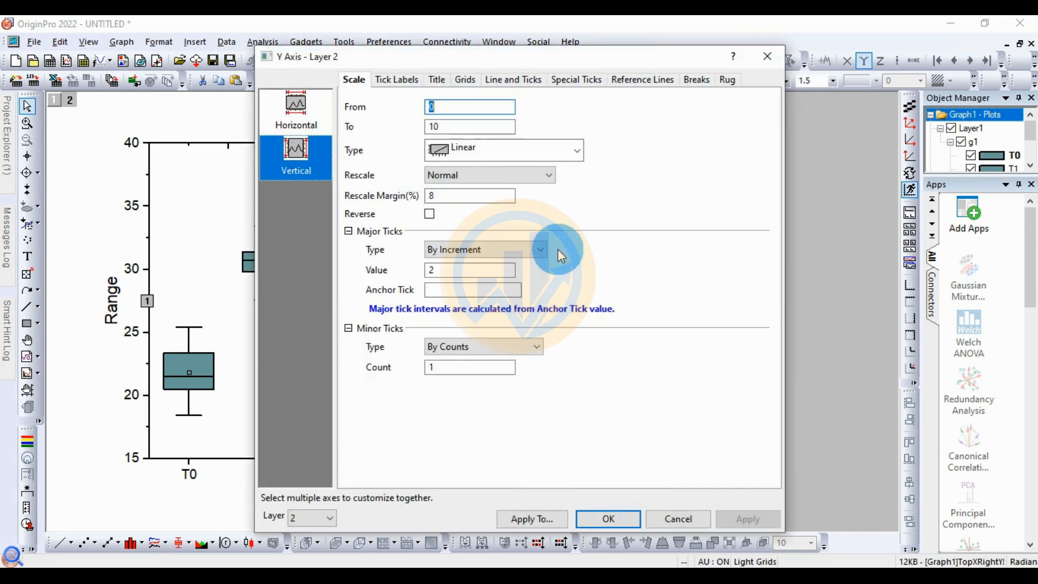
left_click_drag(432, 60, 509, 65)
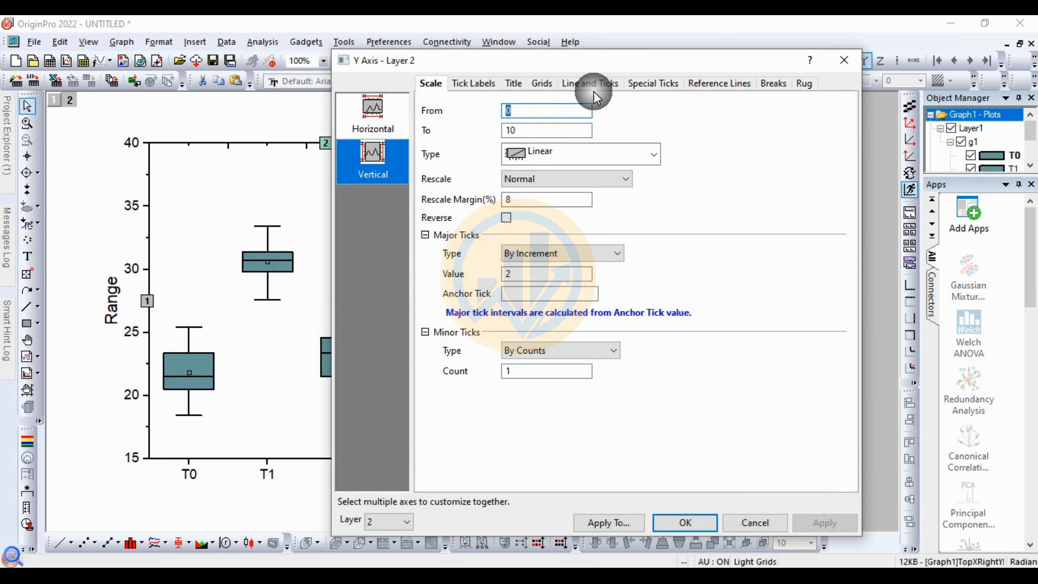
left_click(595, 88)
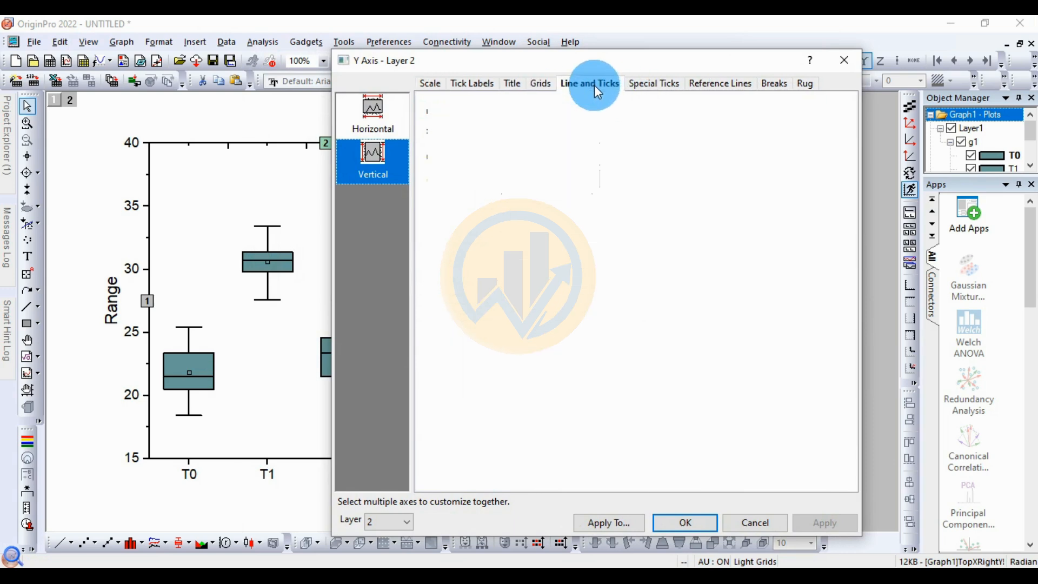
left_click_drag(602, 57, 307, 99)
left_click(416, 242)
left_click(181, 352)
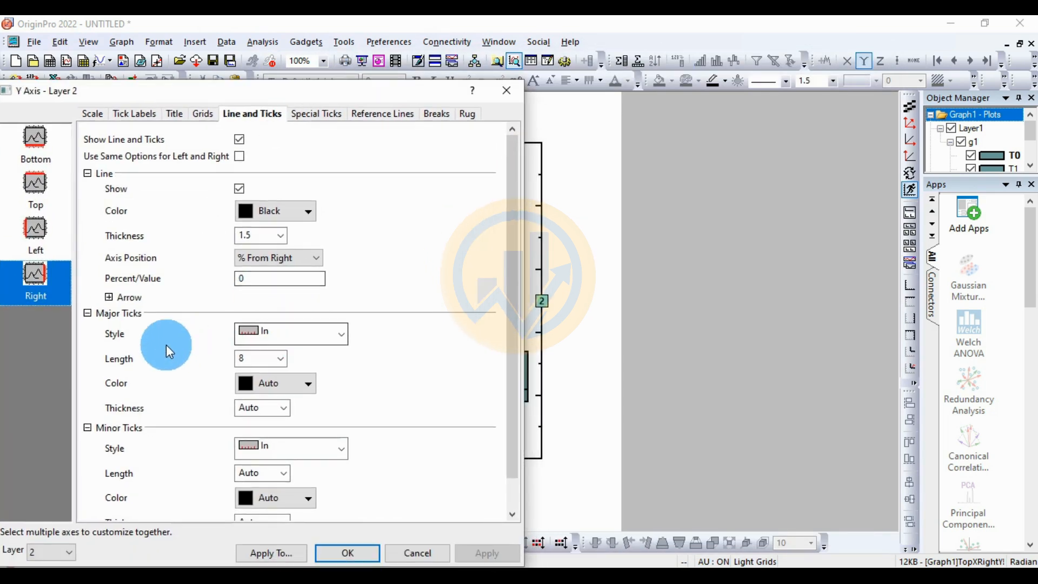
left_click(340, 338)
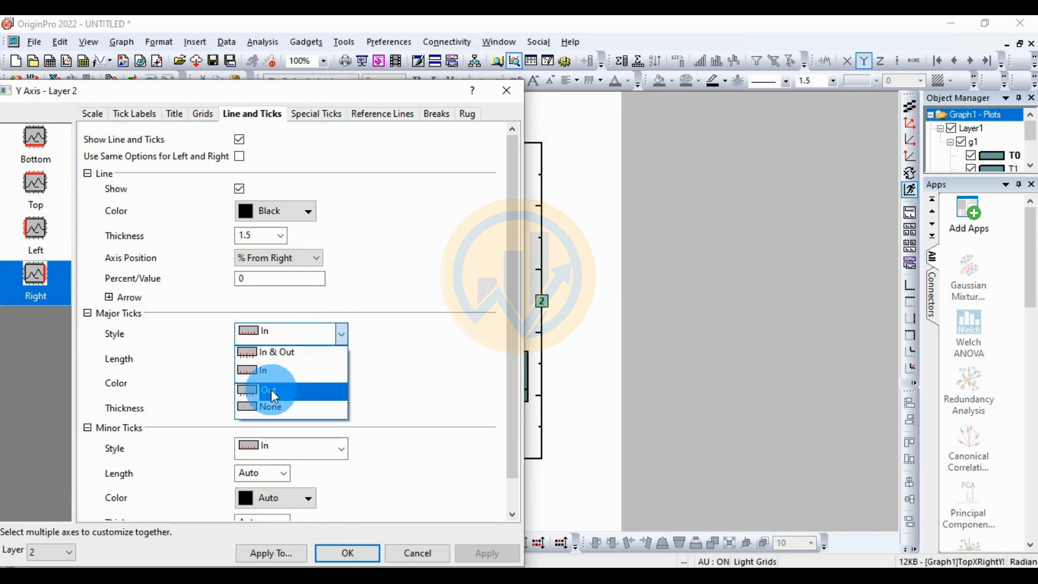
left_click(271, 404)
left_click(342, 450)
left_click(301, 517)
left_click(477, 553)
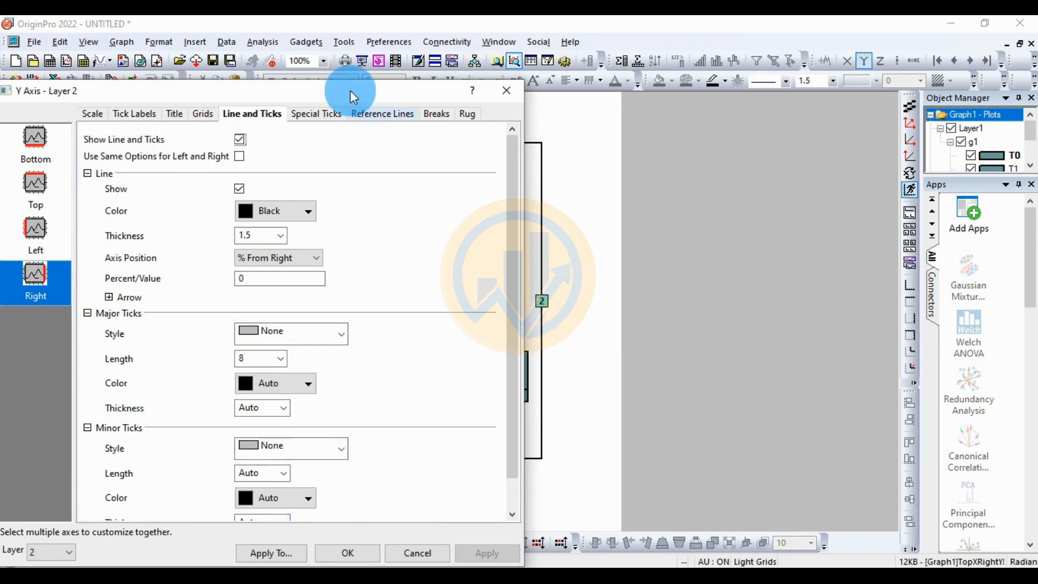
Step: Set the major and minor tick styles of layer 2's top X axis to None and apply the changes
left_click_drag(295, 92, 787, 103)
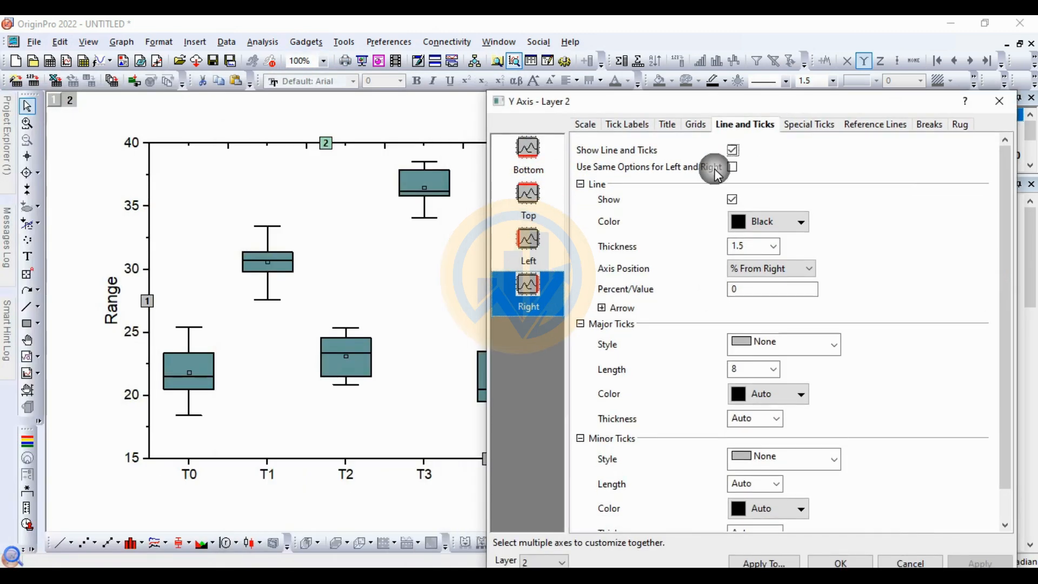
left_click(526, 197)
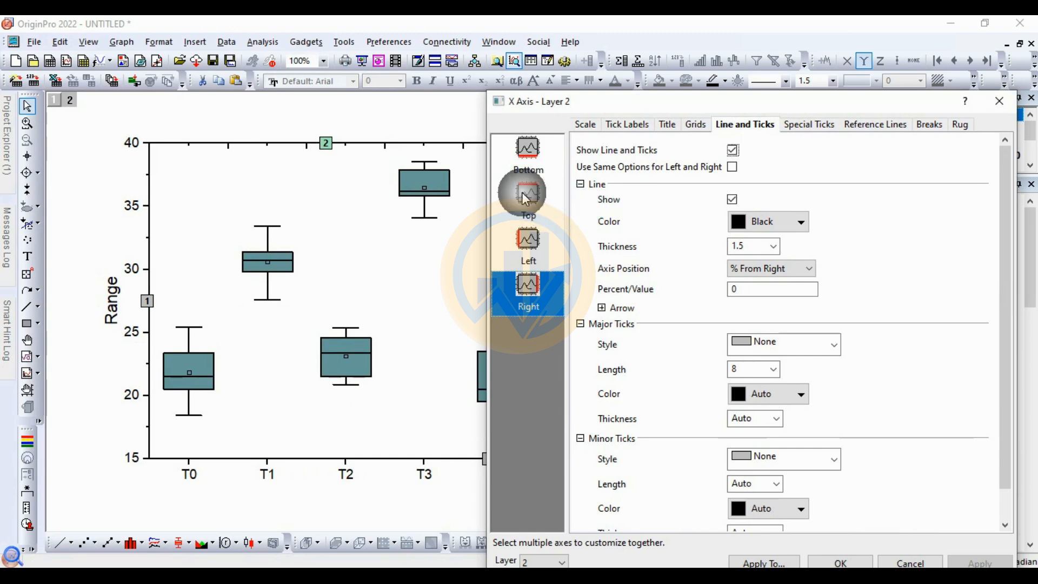
left_click_drag(818, 112, 826, 74)
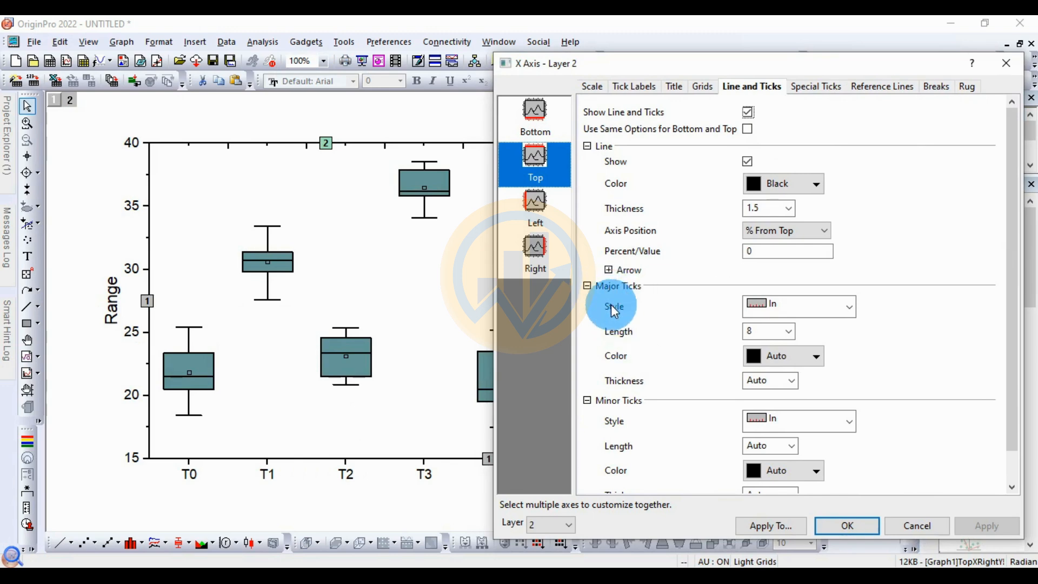
left_click(849, 307)
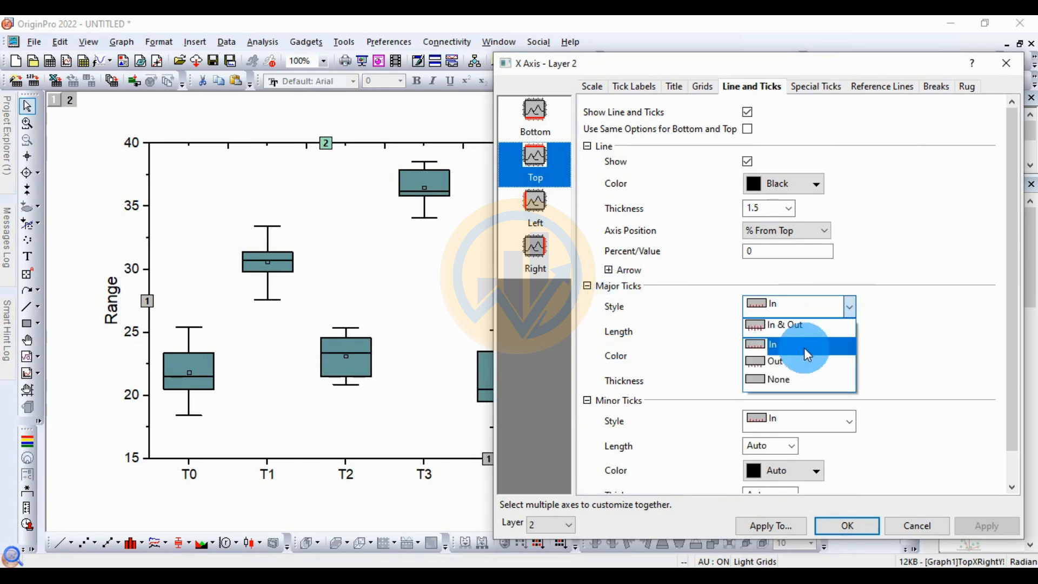
left_click(785, 378)
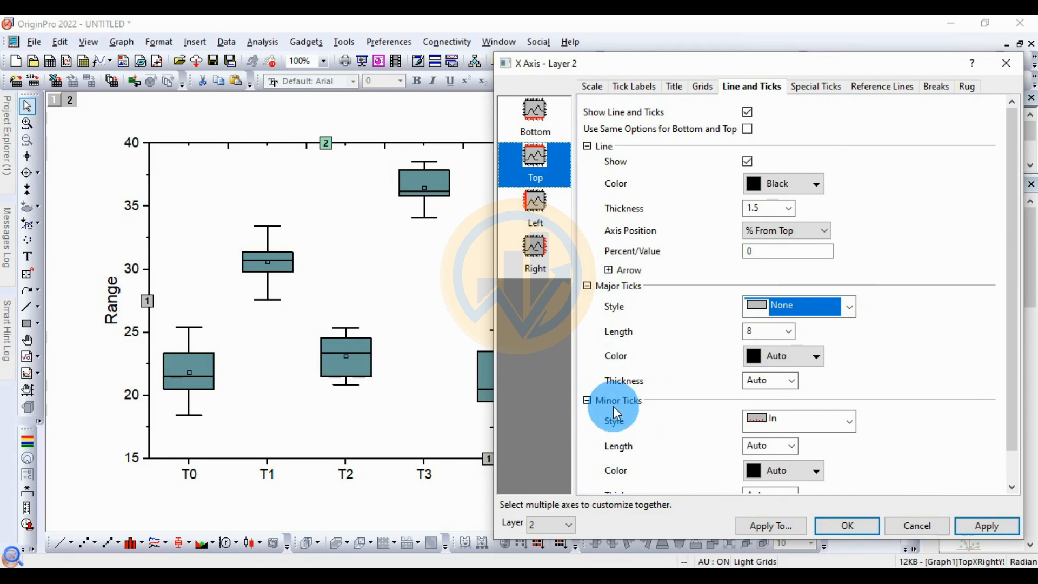
left_click(846, 421)
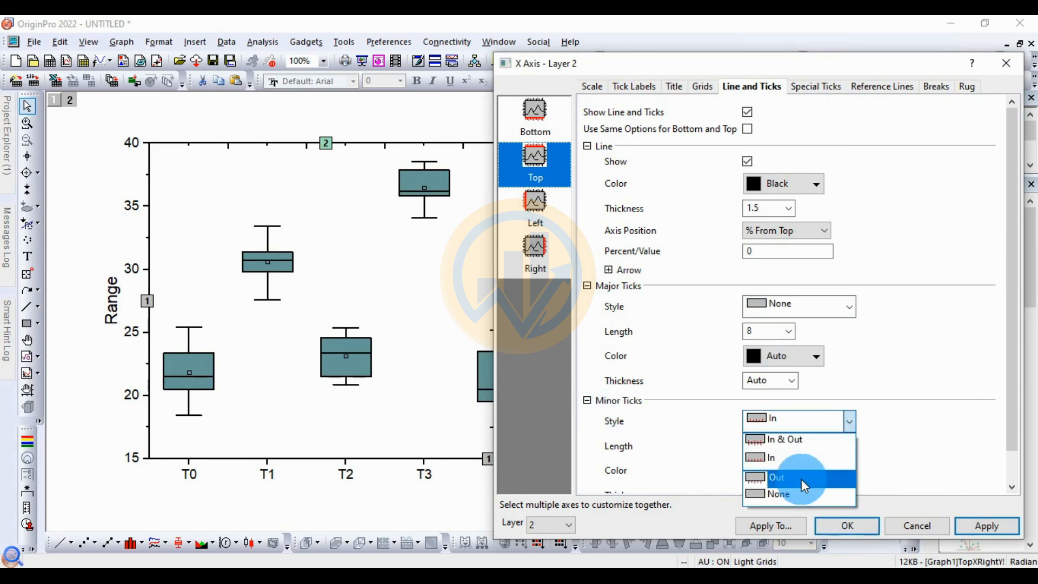
left_click(802, 492)
left_click(986, 525)
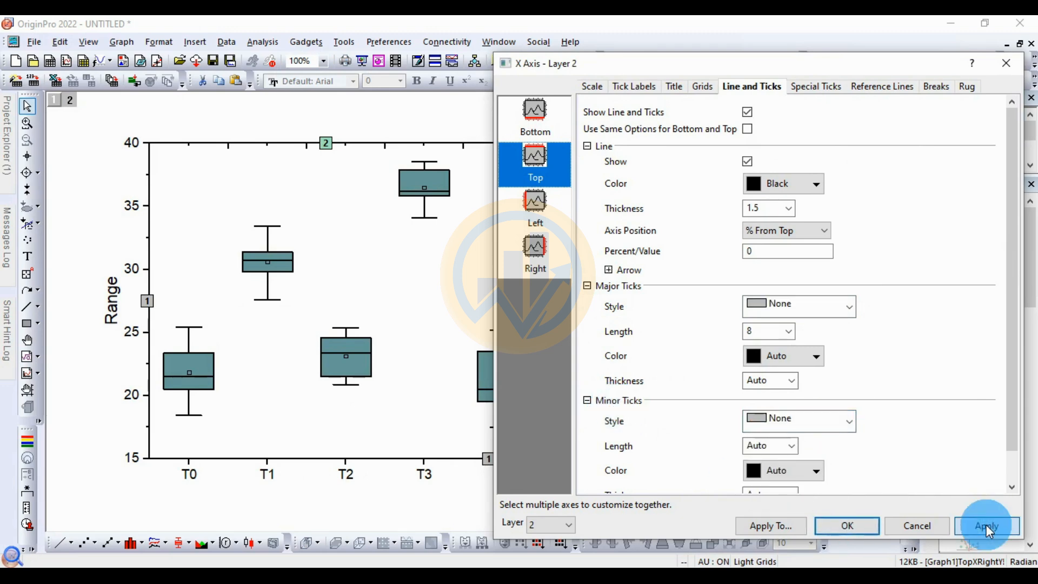
left_click(848, 525)
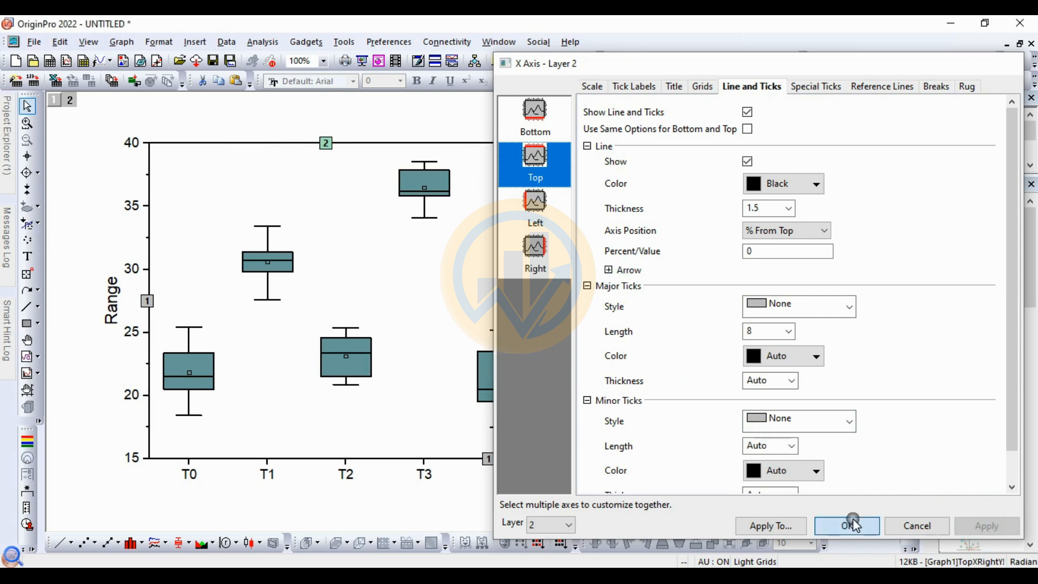
Step: Format the X axis tick labels T0 to T4 in bold Times New Roman
left_click(410, 377)
left_click(339, 476)
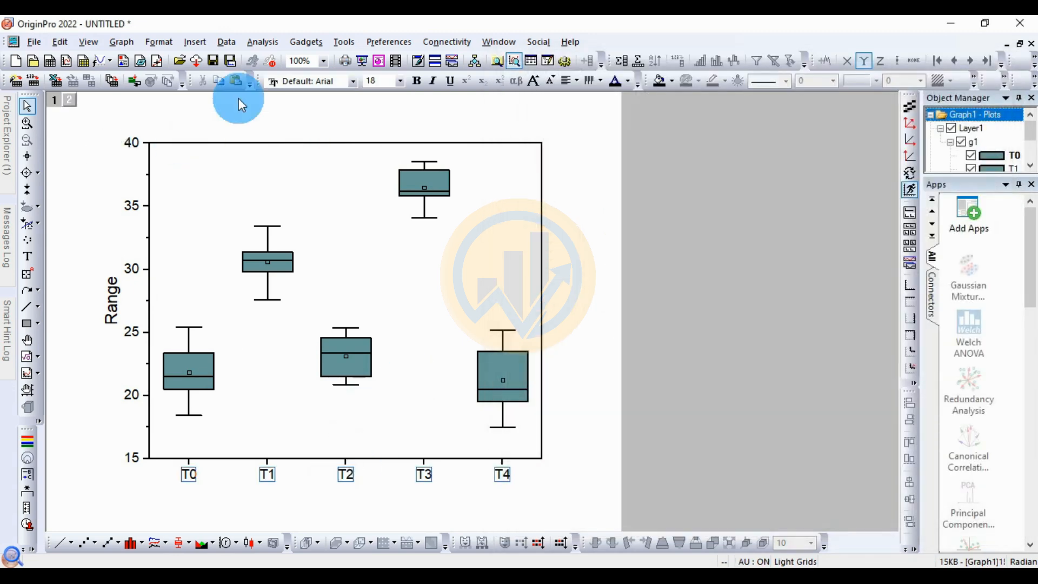
left_click(346, 80)
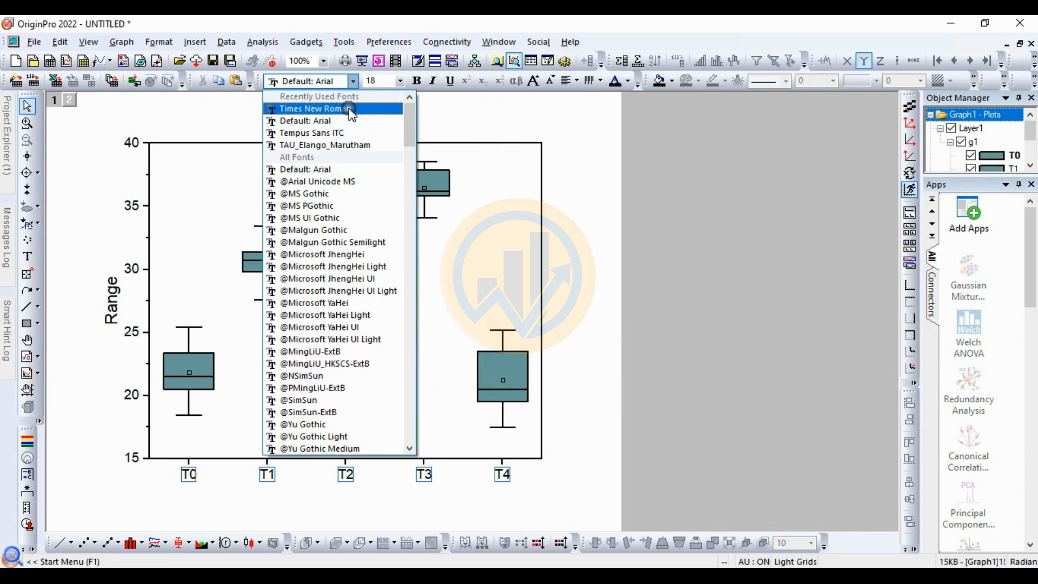
left_click(324, 108)
left_click(416, 81)
left_click(206, 436)
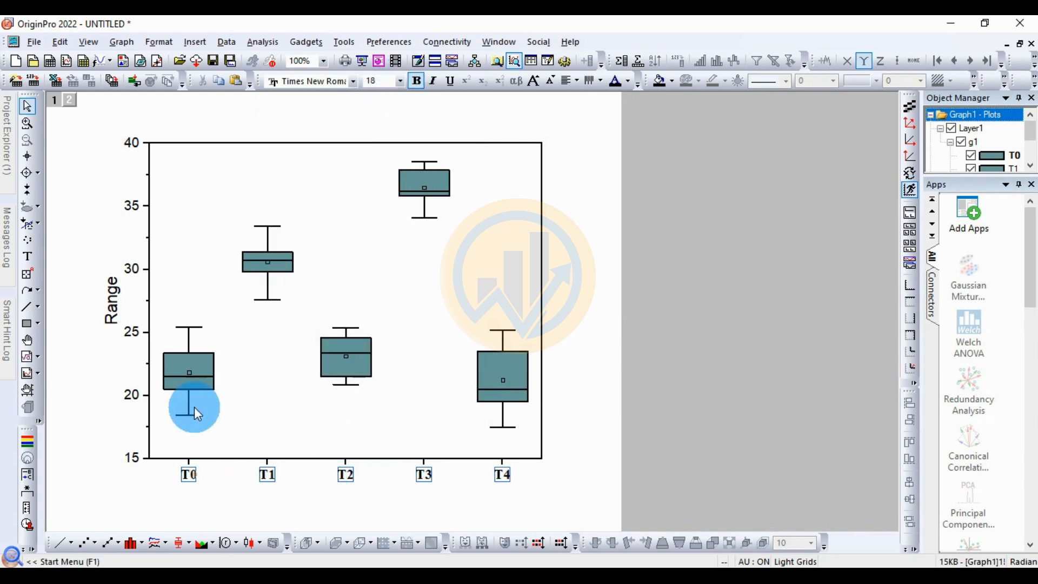
Step: Format the Y axis tick labels in bold Times New Roman
left_click(137, 339)
left_click(352, 82)
scroll(327, 105, "up", 3)
left_click(326, 105)
left_click(417, 82)
left_click(90, 309)
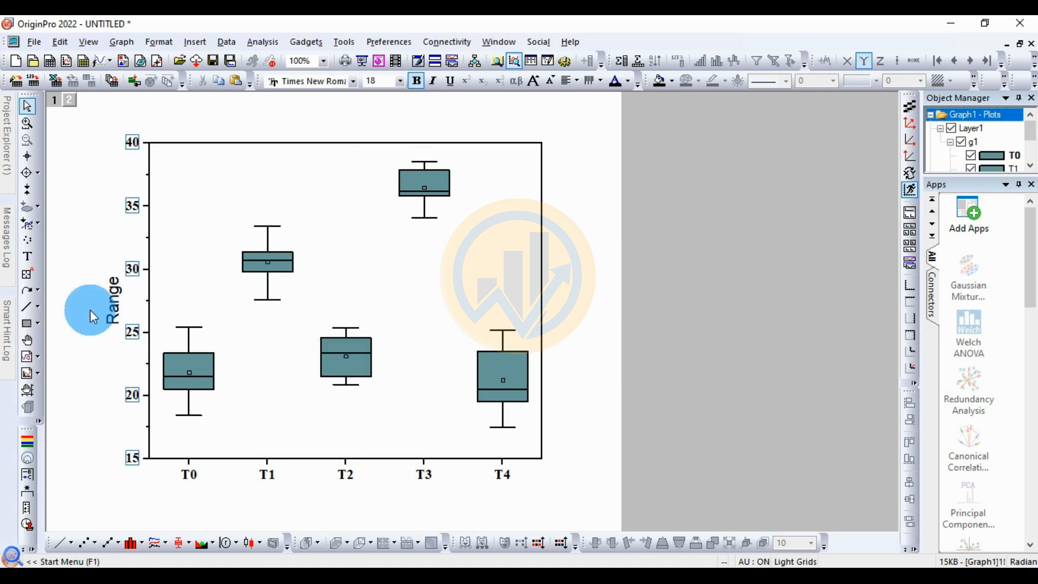
Step: Replace the Y axis title with "Data" and format it in bold Times New Roman
double_click(115, 301)
left_click_drag(138, 301, 95, 308)
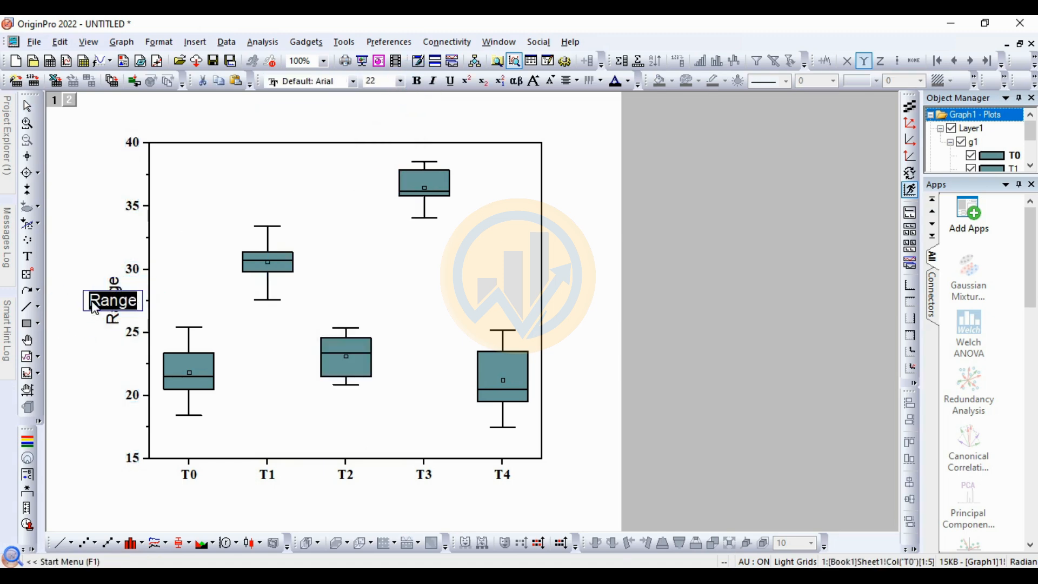
type("dA")
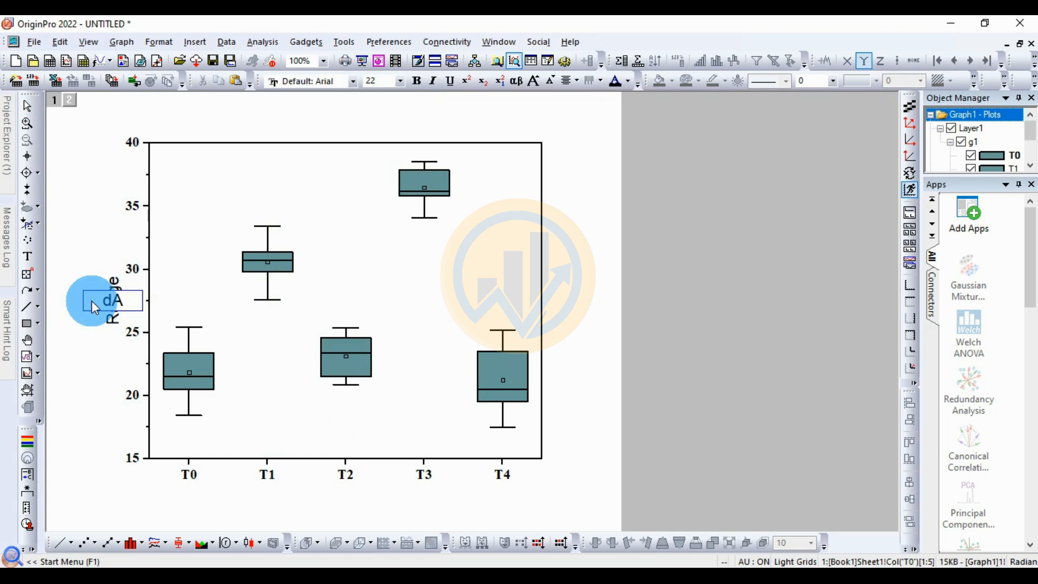
type("ata")
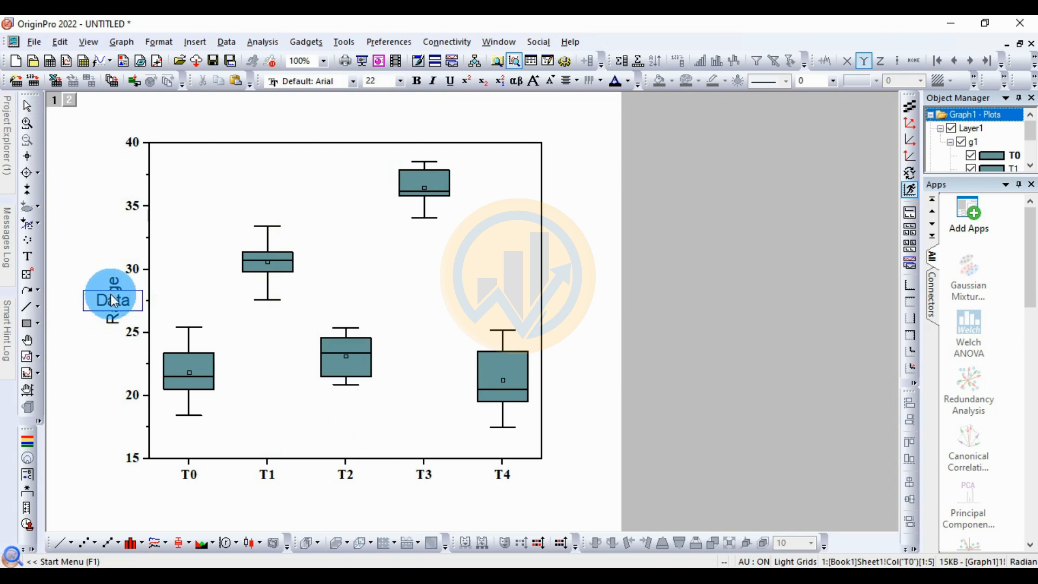
left_click_drag(134, 301, 76, 295)
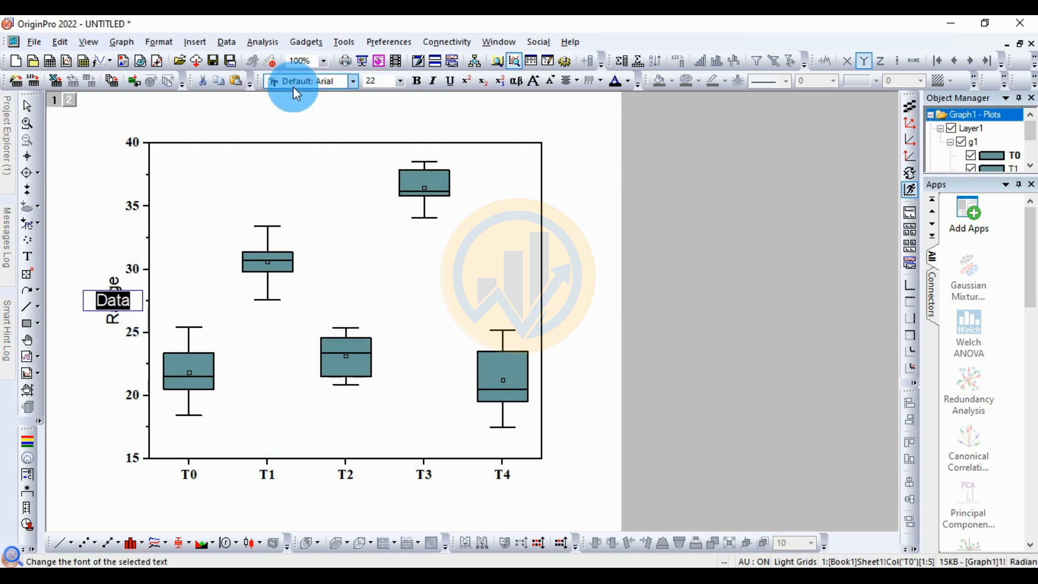
left_click(353, 82)
scroll(349, 124, "up", 2)
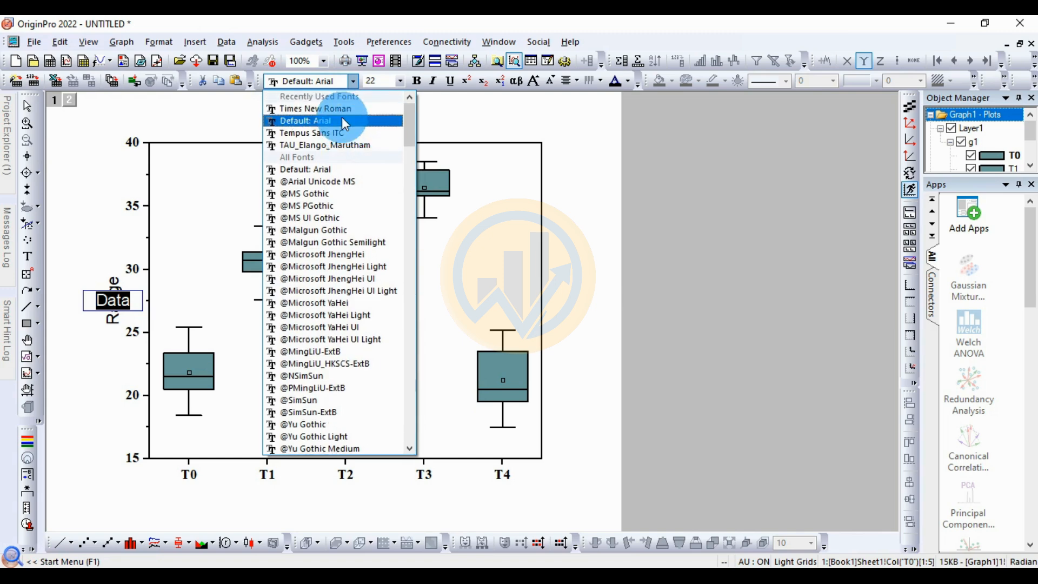
left_click(336, 107)
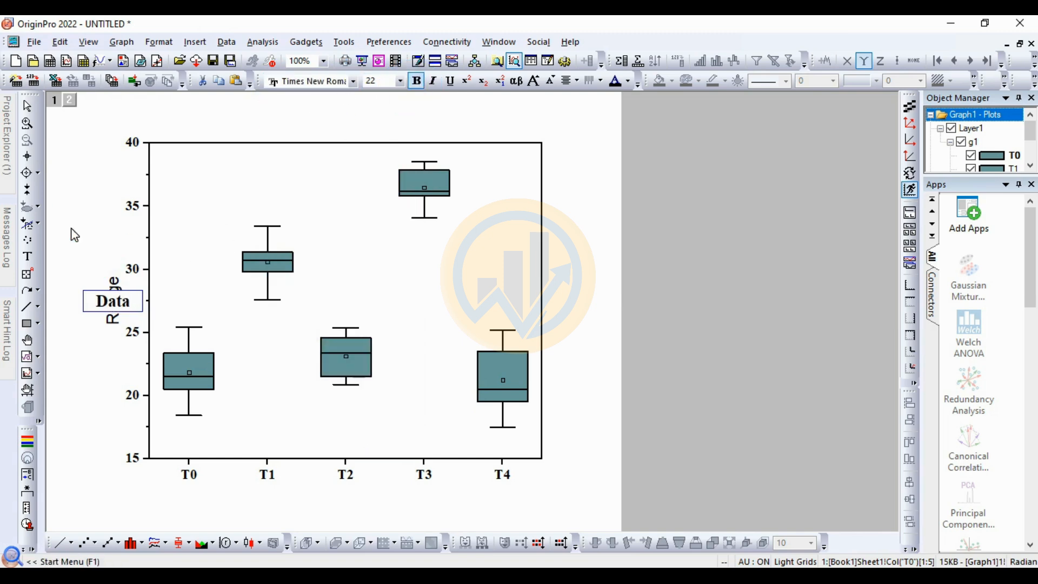
left_click(338, 559)
Step: Add a text label reading "Factor" below the X axis tick labels
left_click(27, 256)
left_click(334, 499)
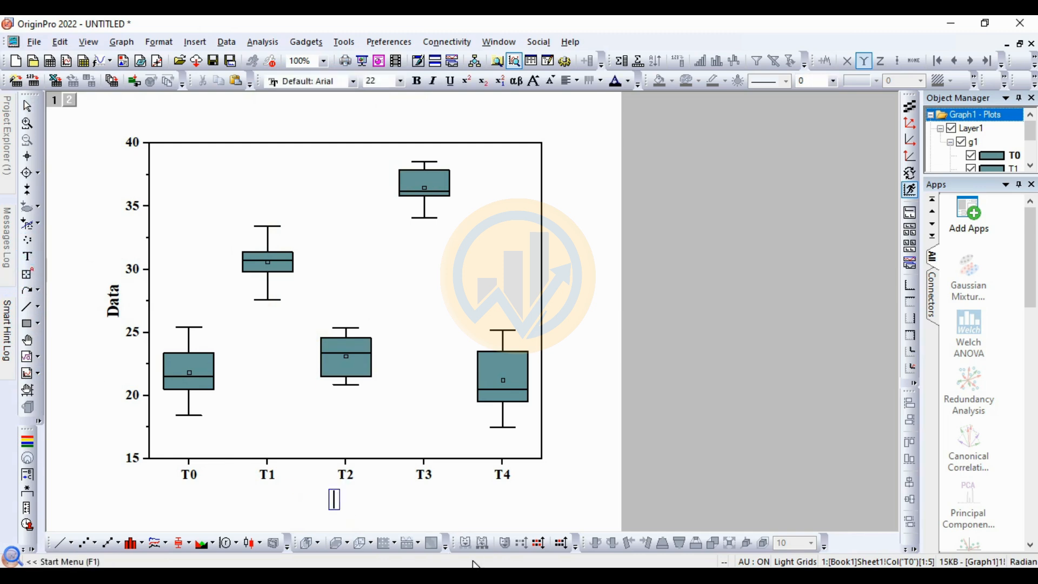
type("Fa")
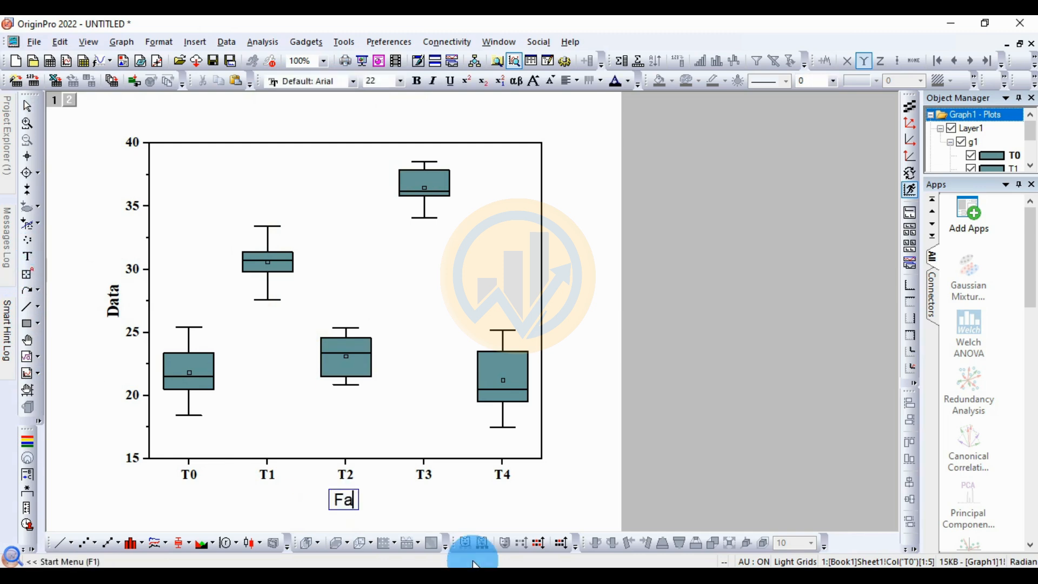
type("ctor")
Step: Format the "Factor" label in bold Times New Roman and center it beneath the X axis
key("shift+Left")
key("shift+Left")
key("shift+Left")
key("shift+Left")
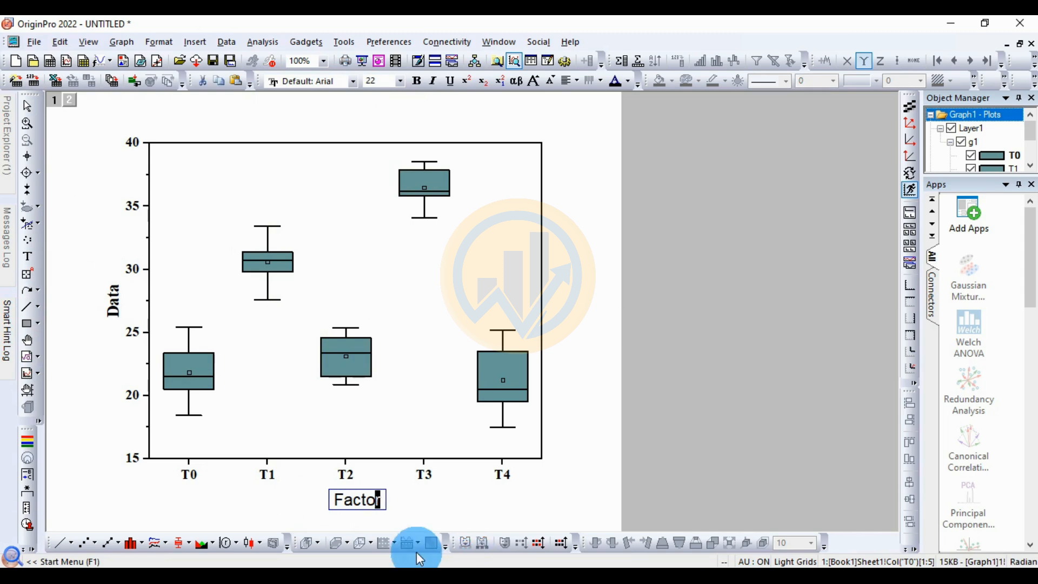
key("shift+Left")
key("shift+Left")
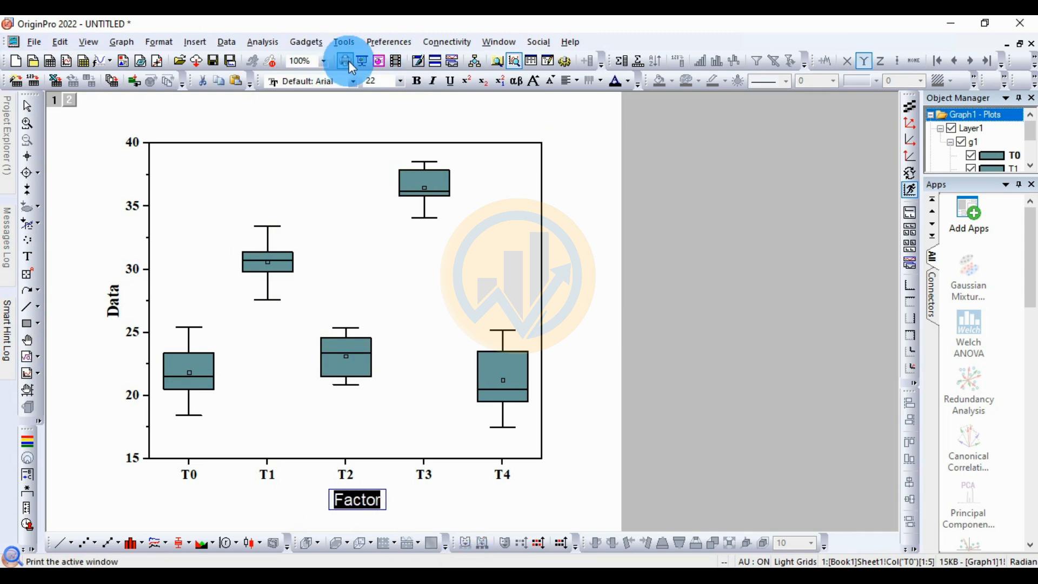
left_click(330, 81)
left_click(341, 108)
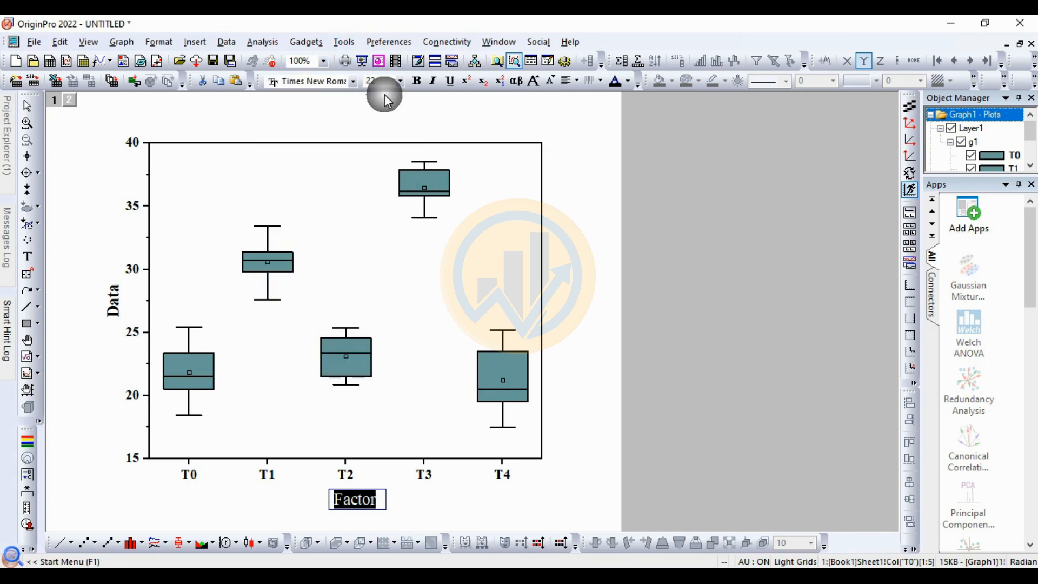
left_click(416, 81)
left_click(429, 501)
mouse_move(362, 505)
left_mouse_down()
mouse_move(337, 498)
mouse_move(347, 500)
left_mouse_up()
left_click(446, 507)
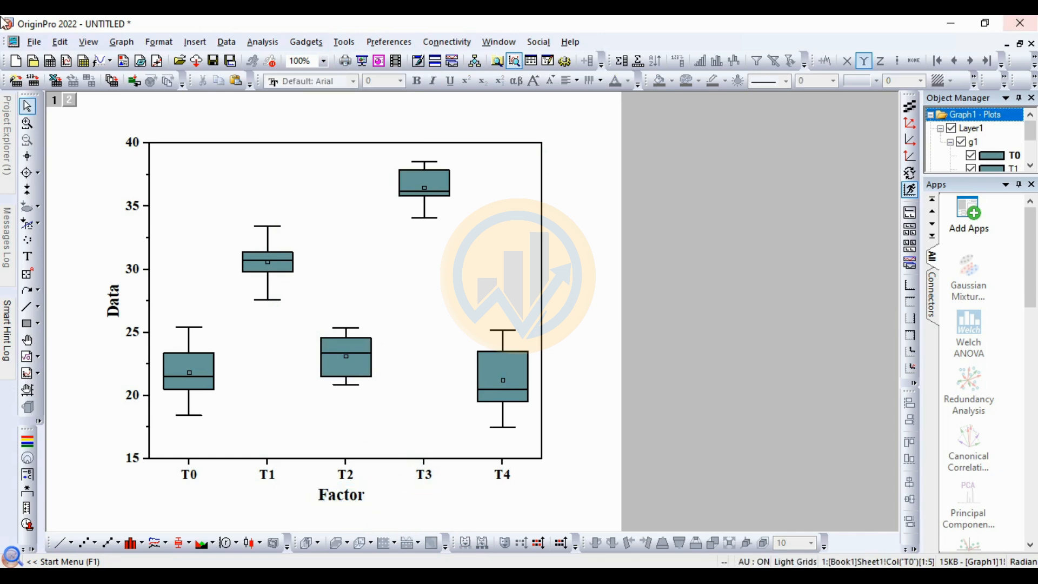
Step: In the box plots' group properties, set the Box Color increment to By One and its subgroup to Within Subgroup
left_click(348, 365)
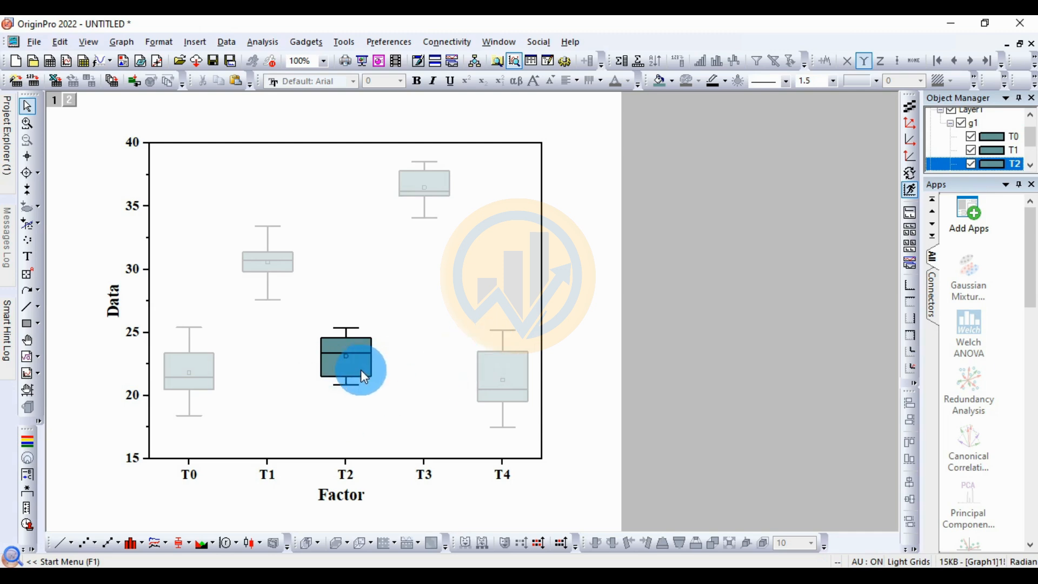
double_click(359, 366)
left_click_drag(565, 180, 574, 98)
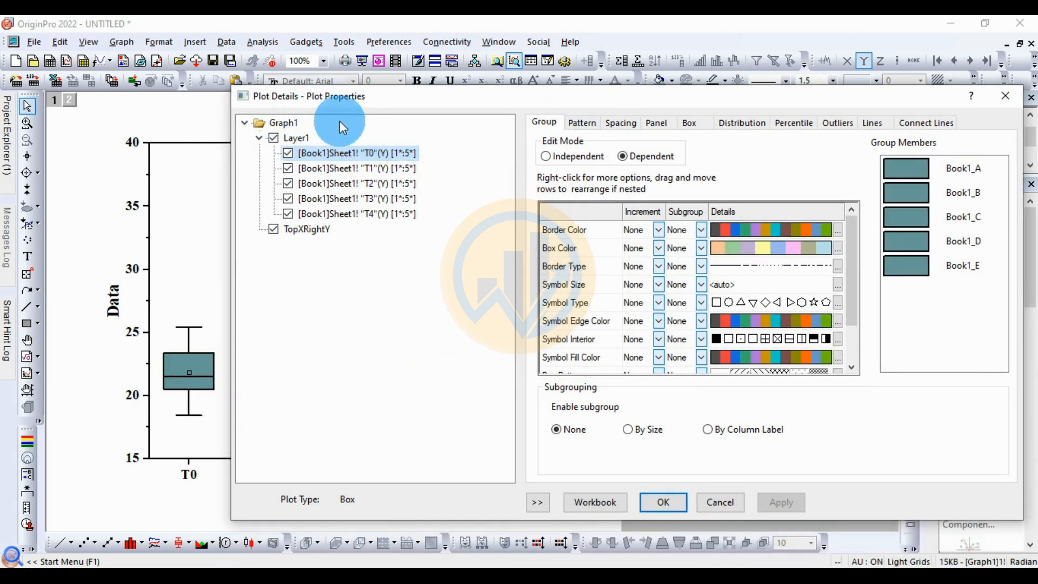
left_click(538, 503)
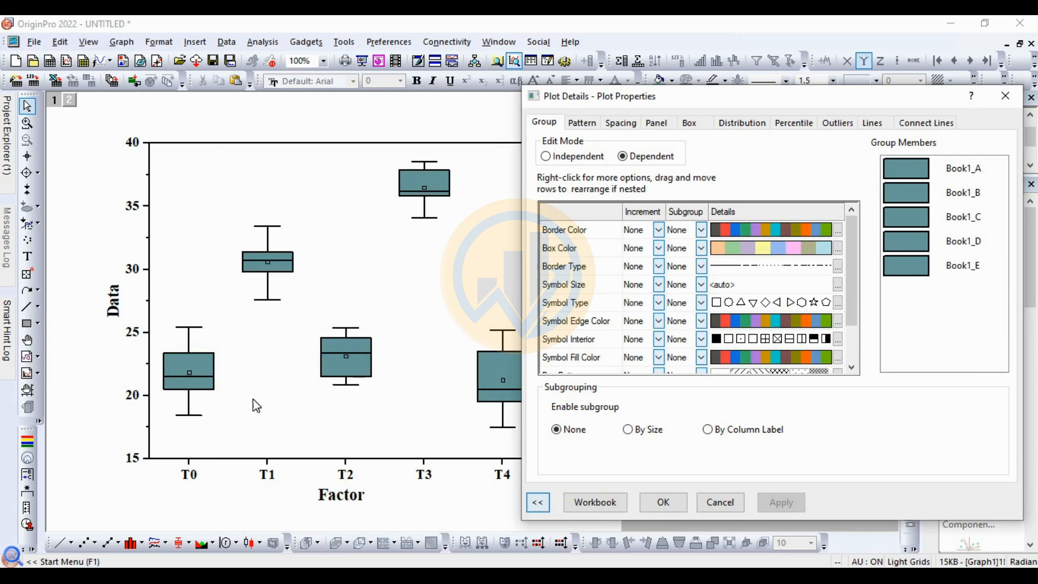
left_click_drag(626, 107, 576, 95)
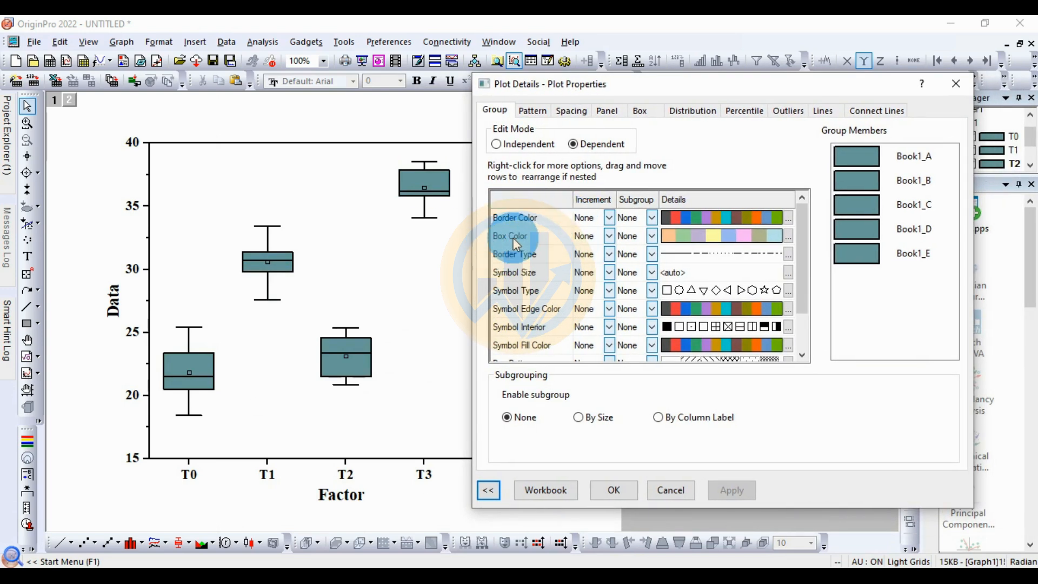
left_click(609, 237)
left_click(594, 257)
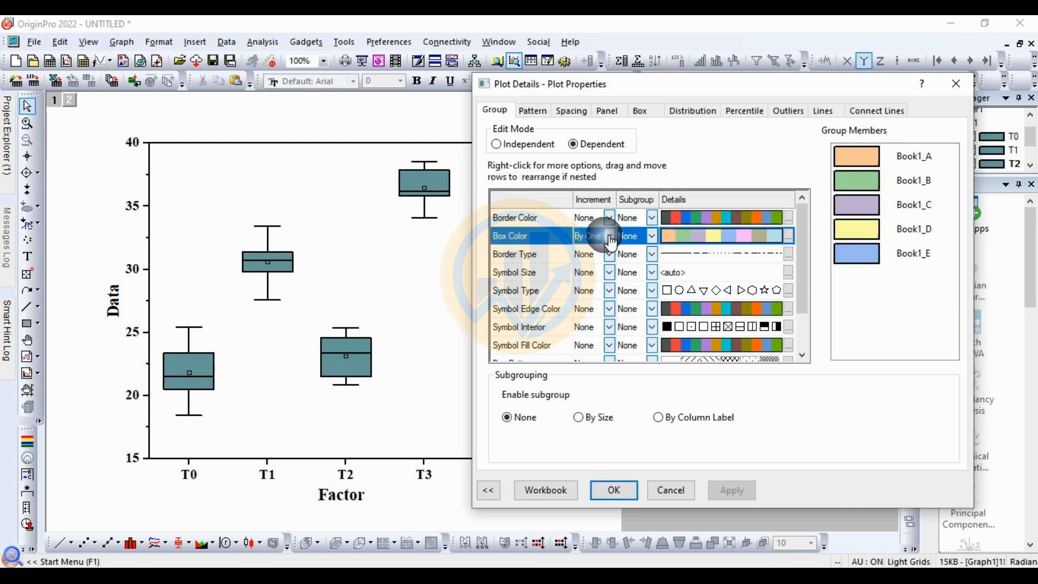
left_click(635, 238)
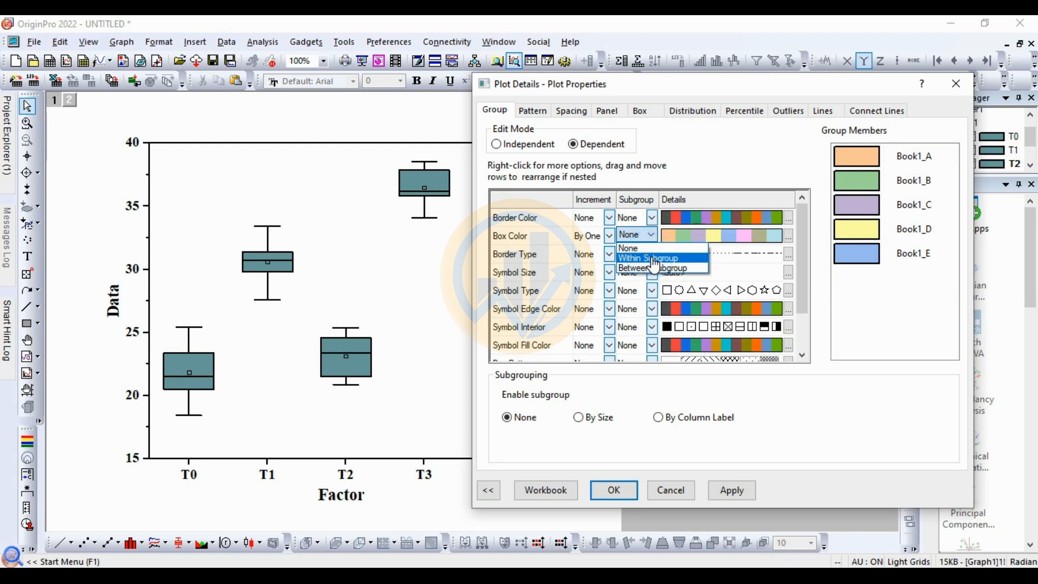
left_click(646, 253)
Step: Choose the Candy increment list for the Box Color and apply it to the box plots
left_click(736, 236)
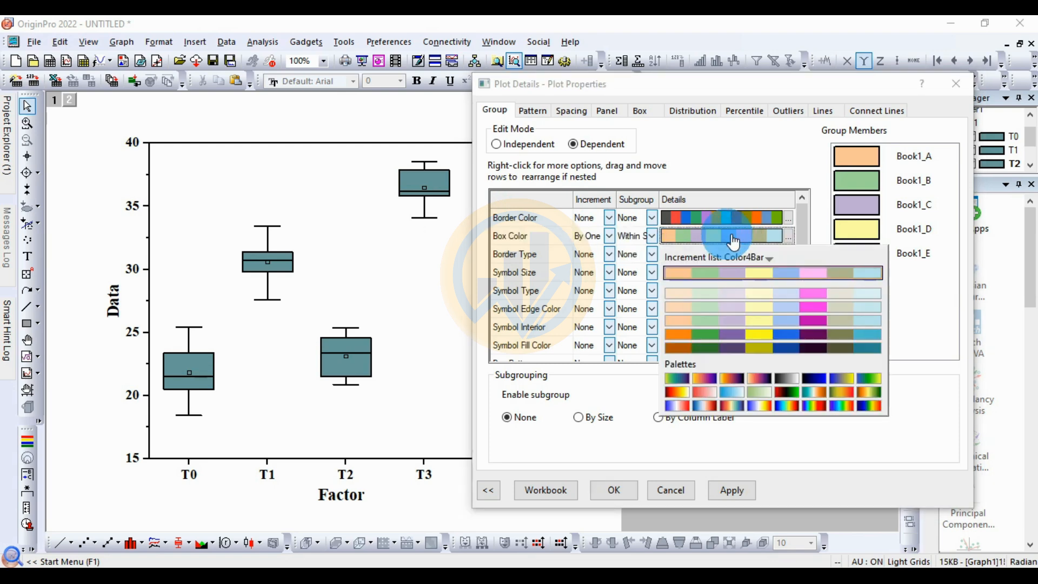
left_click(750, 258)
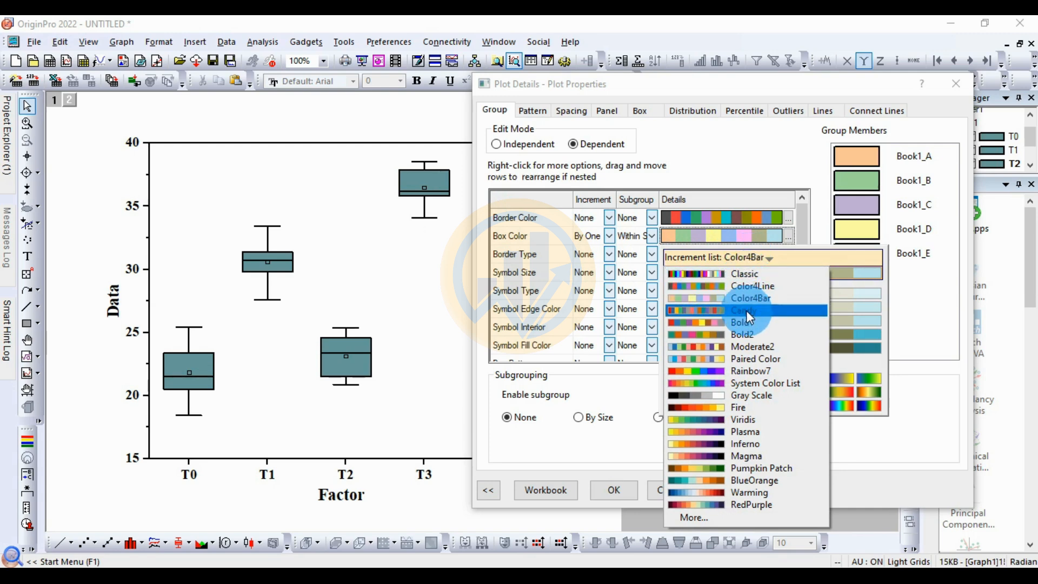
left_click(751, 311)
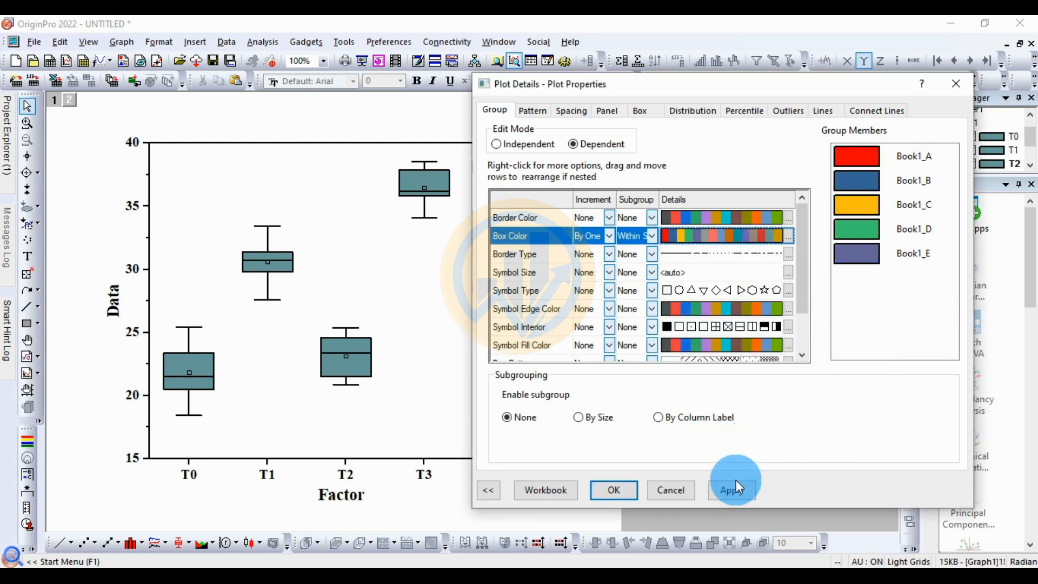
left_click(733, 497)
left_click(725, 494)
Step: Try box border widths of 2 and 4 on the grouped box plots, applying each one
mouse_move(672, 85)
left_mouse_down()
mouse_move(793, 229)
mouse_move(609, 103)
mouse_move(700, 85)
mouse_move(672, 73)
left_mouse_up()
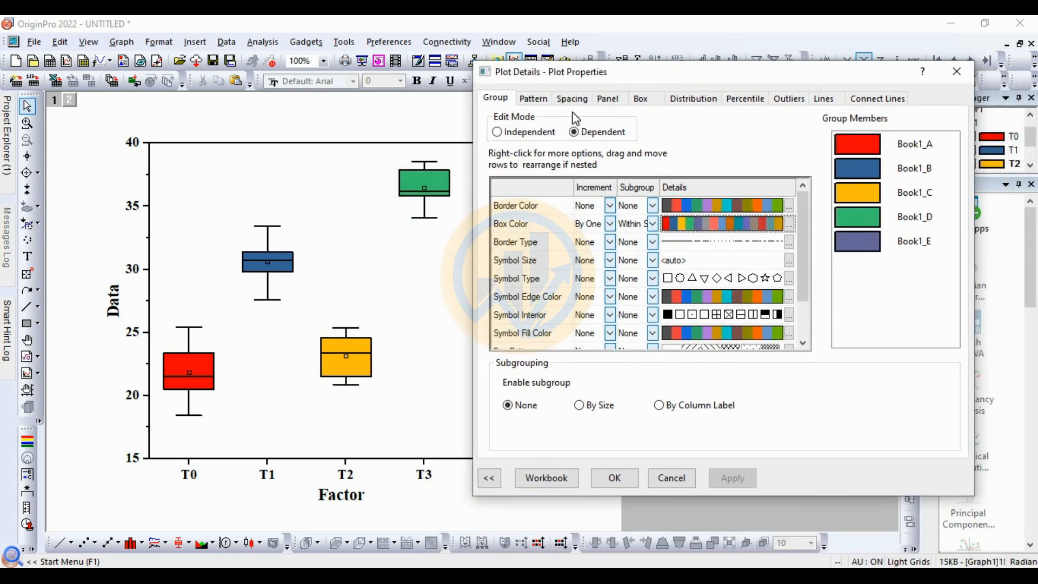
left_click(533, 98)
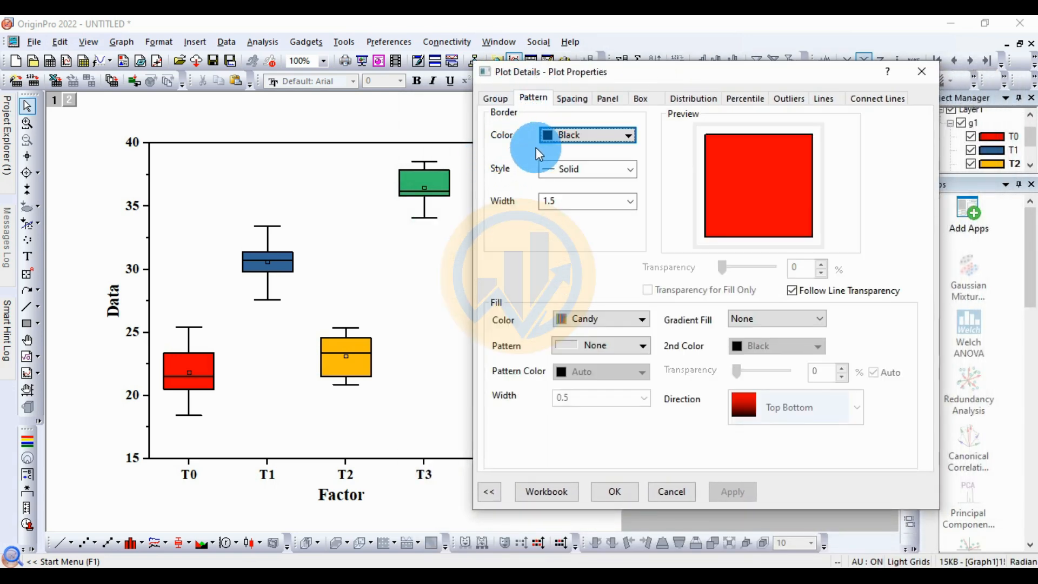
left_click(628, 135)
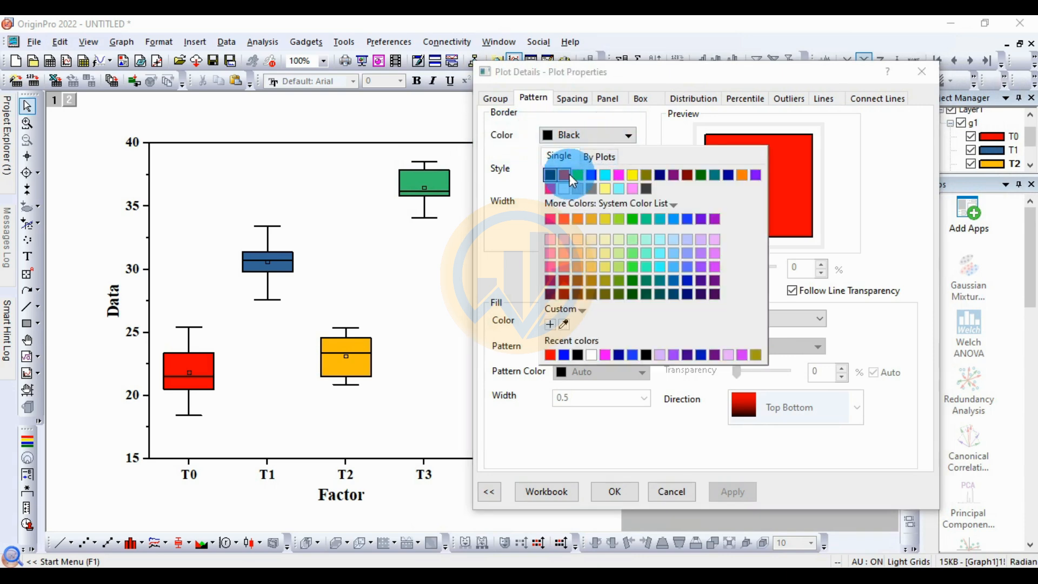
left_click(648, 123)
left_click(629, 201)
left_click(555, 250)
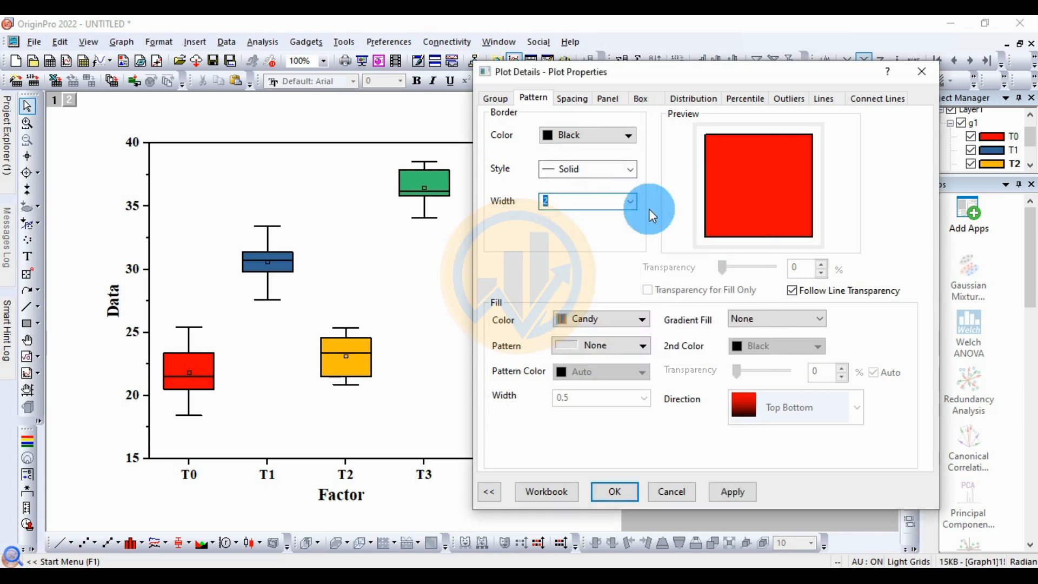
left_click(747, 480)
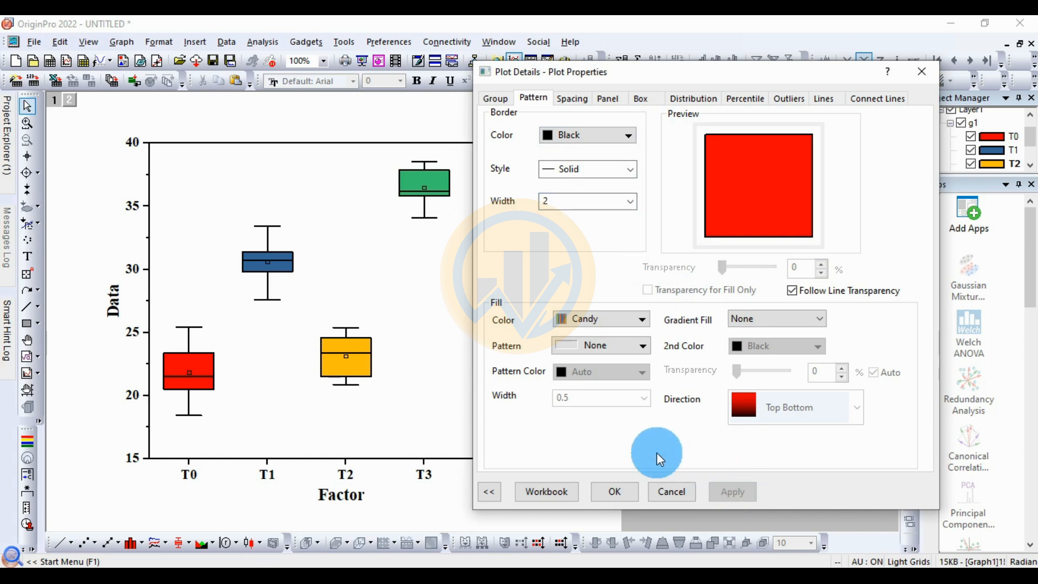
left_click(630, 206)
left_click(565, 281)
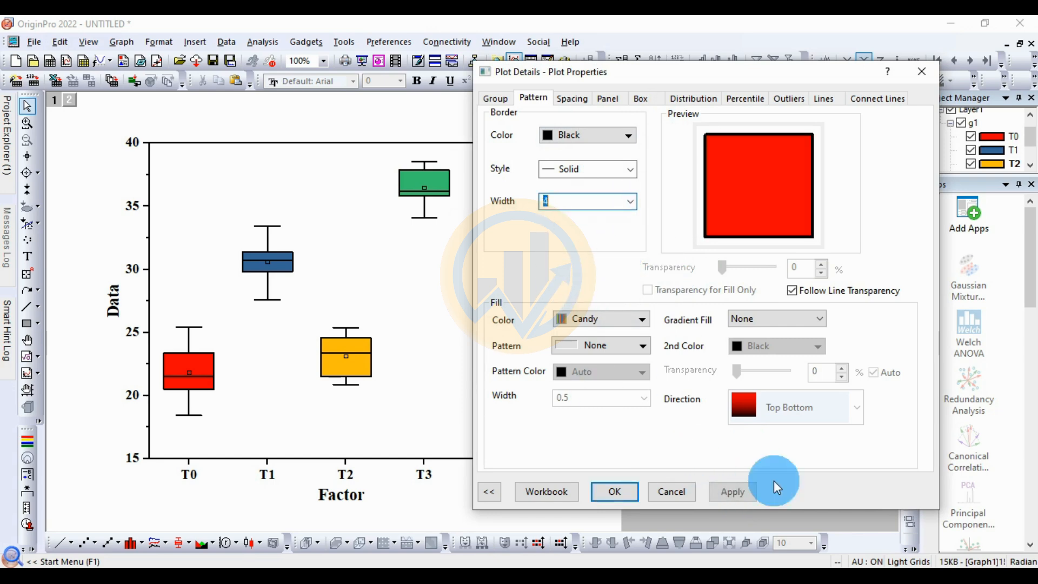
left_click(747, 495)
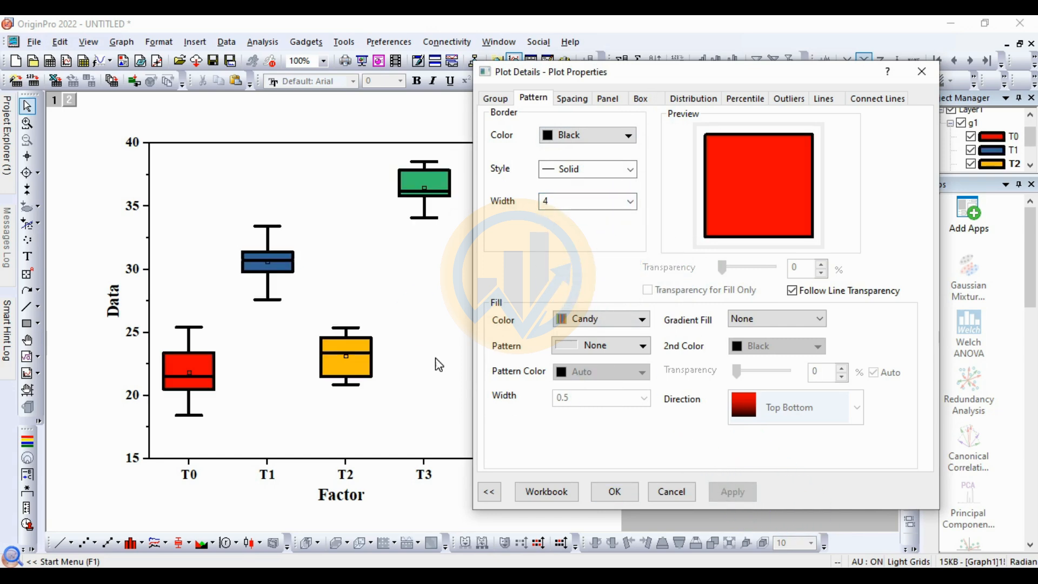
Step: Set the box border width back to 1.5 and apply it
left_click(628, 205)
left_click(569, 251)
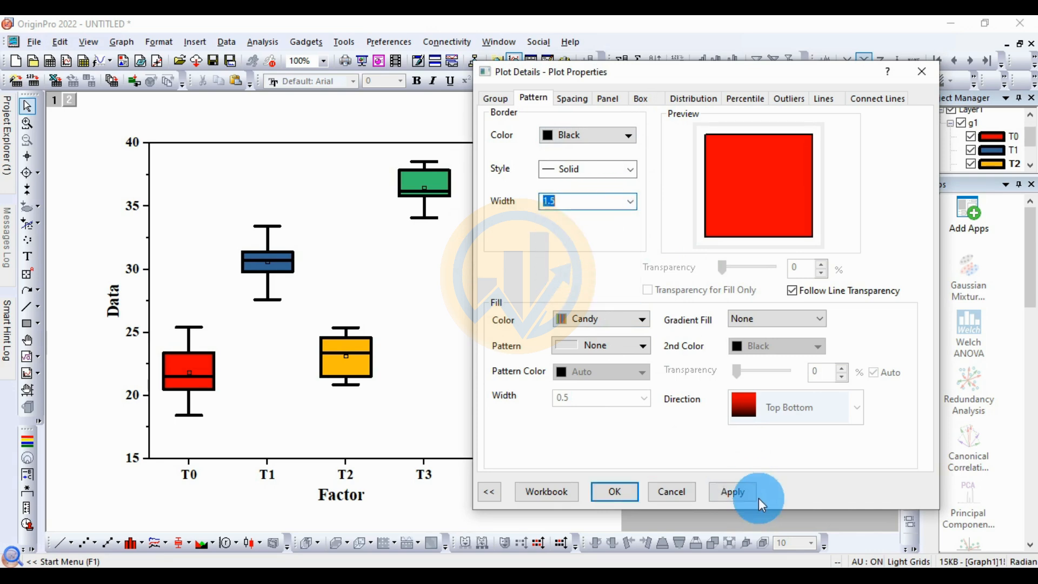
left_click(744, 493)
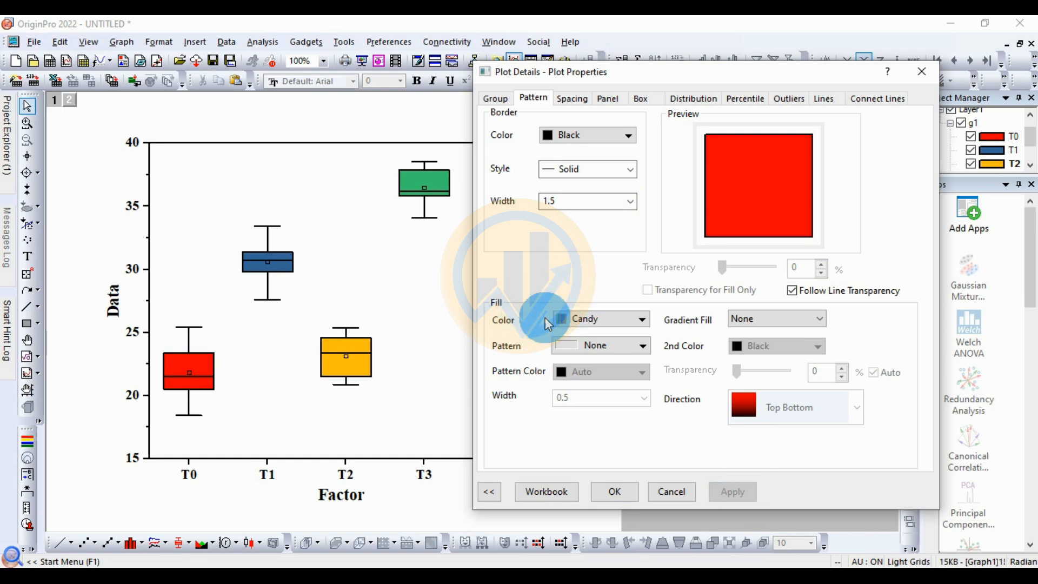
Step: Try gaps between boxes of 40% and 60%, applying each one to the chart
left_click(574, 98)
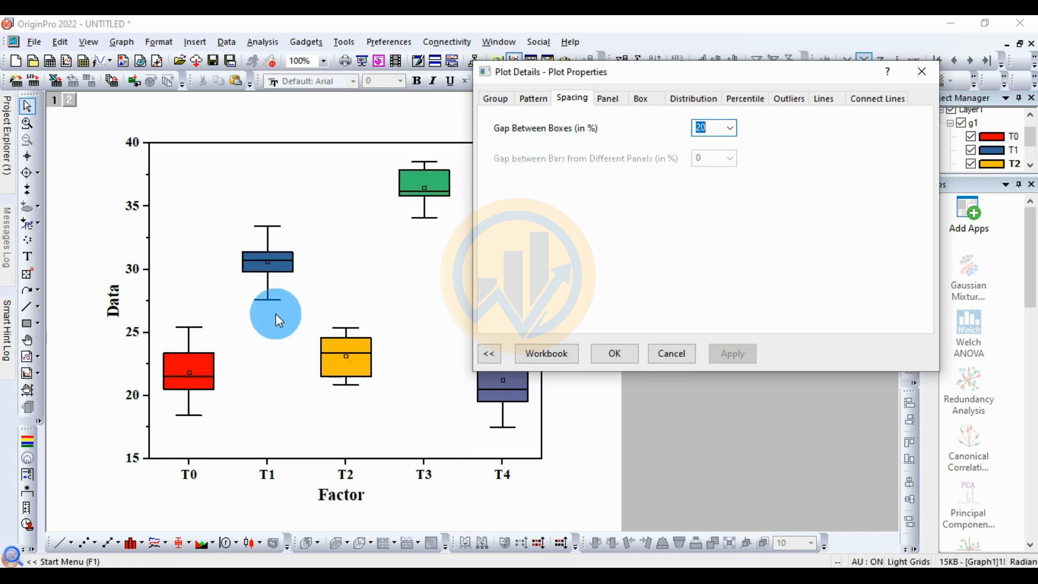
left_click(729, 128)
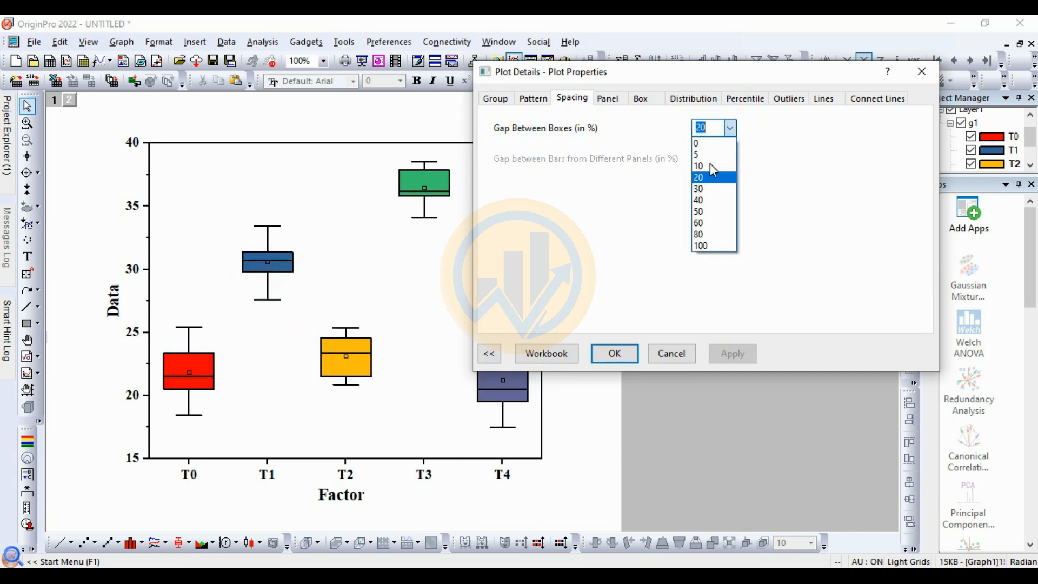
left_click(700, 200)
left_click(733, 353)
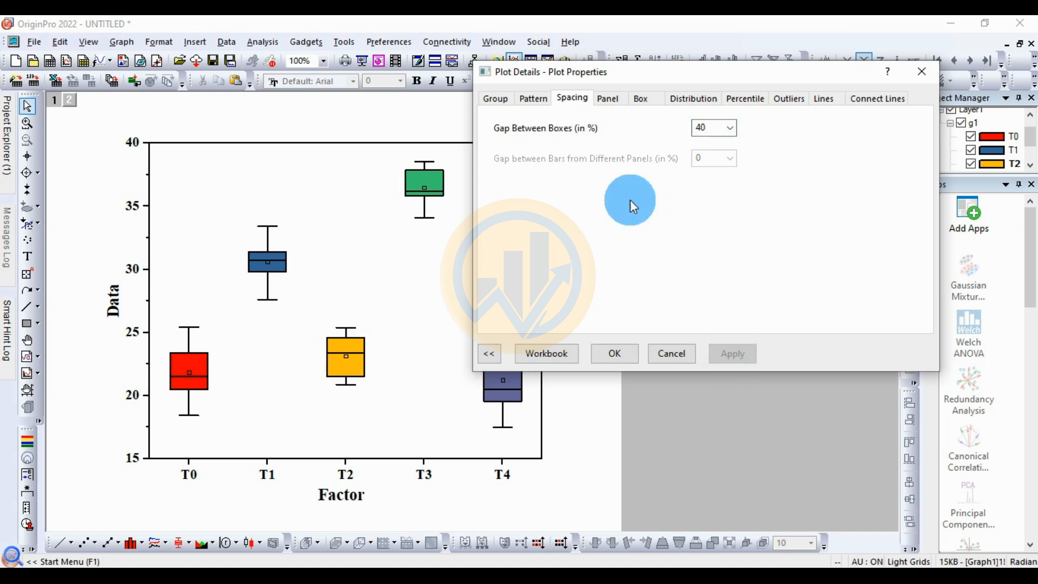
left_click(729, 128)
left_click(697, 218)
left_click(735, 354)
Step: Set the gap between boxes back to 20% and apply it
left_click(730, 128)
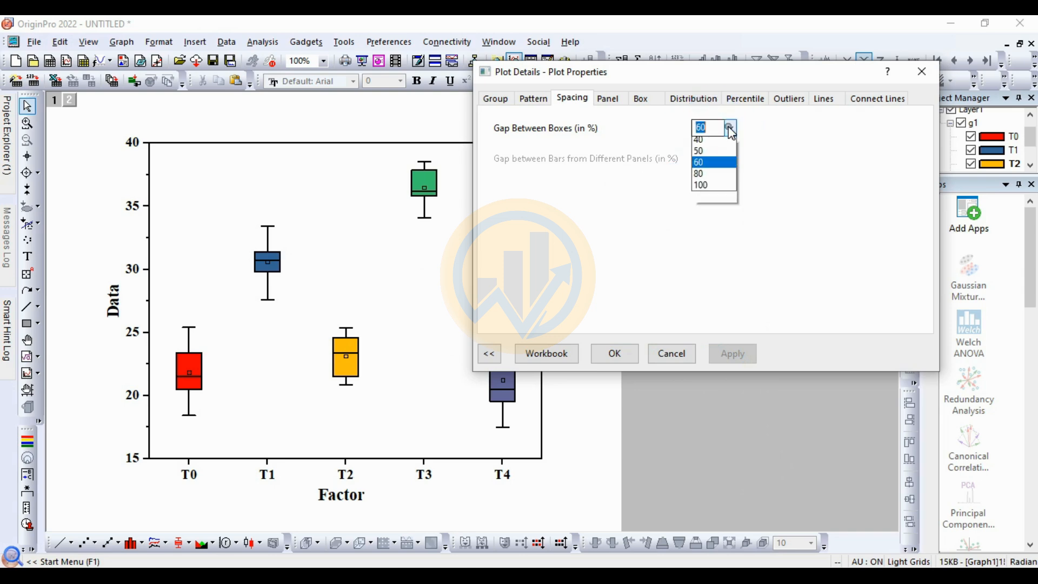
left_click(708, 171)
left_click(746, 354)
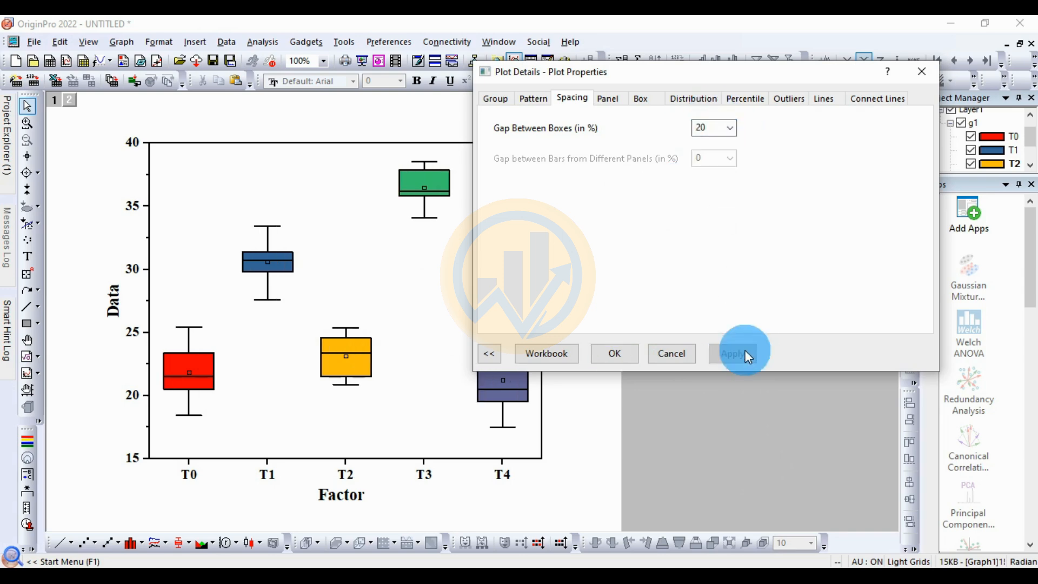
Step: Turn on the Whisker and Mean value labels for the box plots and apply them
left_click(615, 102)
left_click(643, 97)
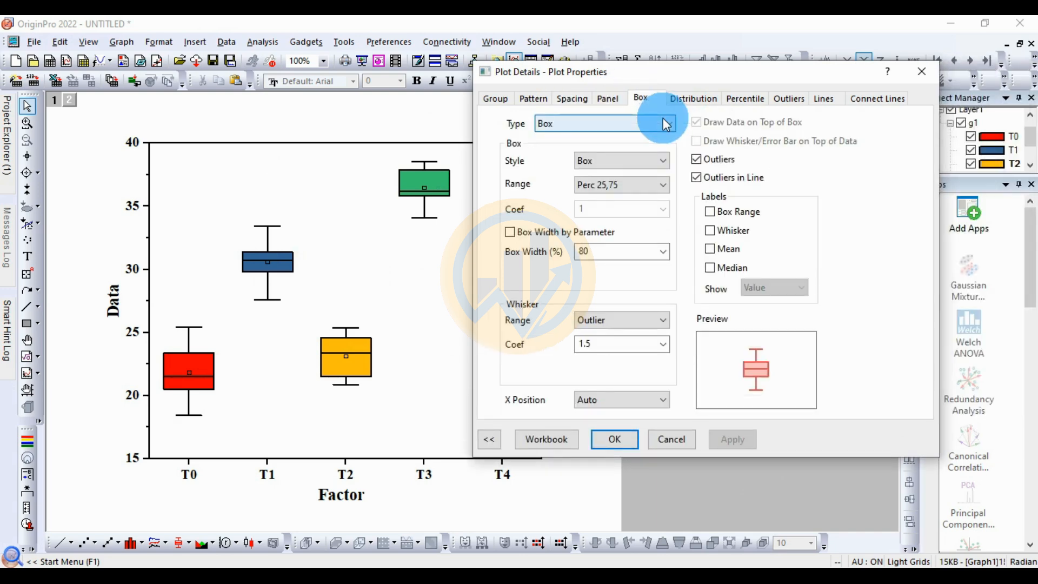
left_click(710, 231)
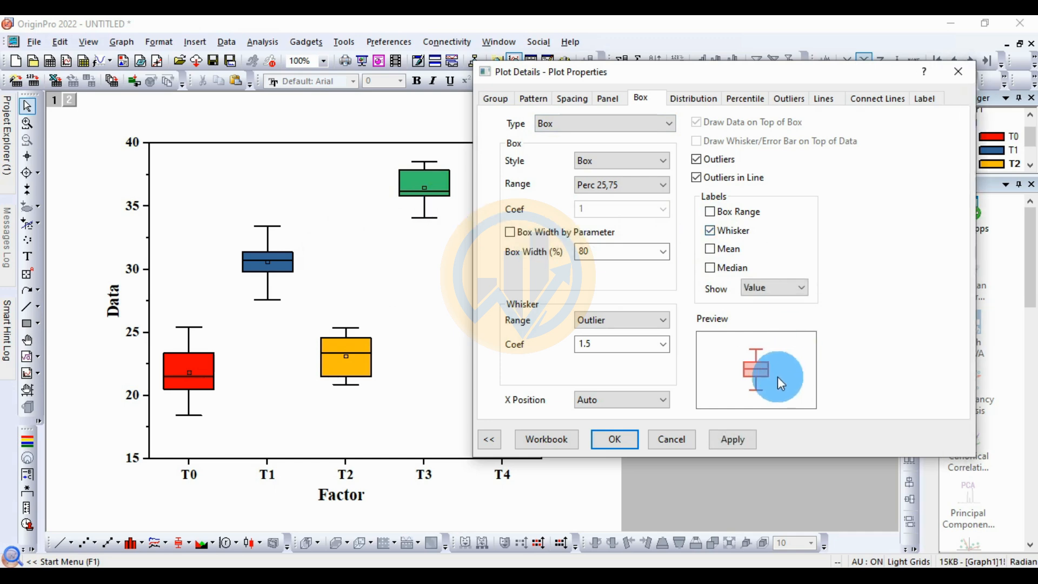
left_click(725, 436)
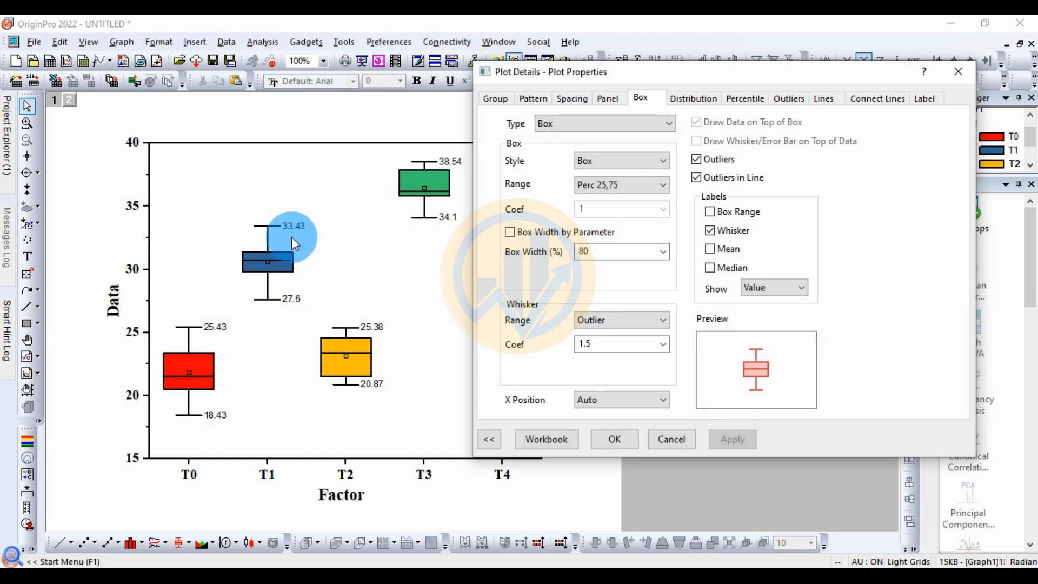
left_click(719, 252)
left_click(733, 438)
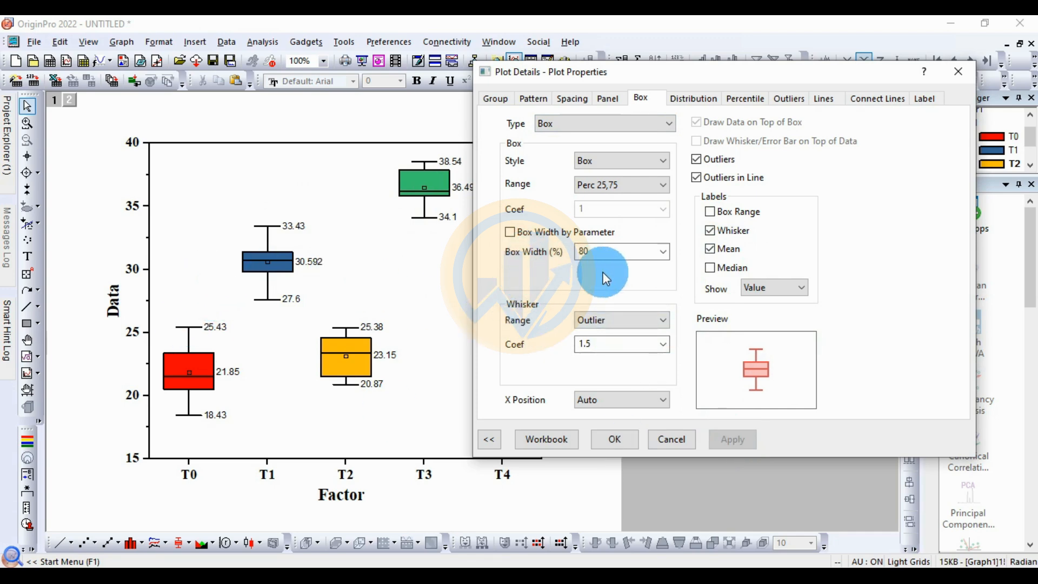
Step: Set the box width to 70% and apply it to the box plots
left_click(647, 254)
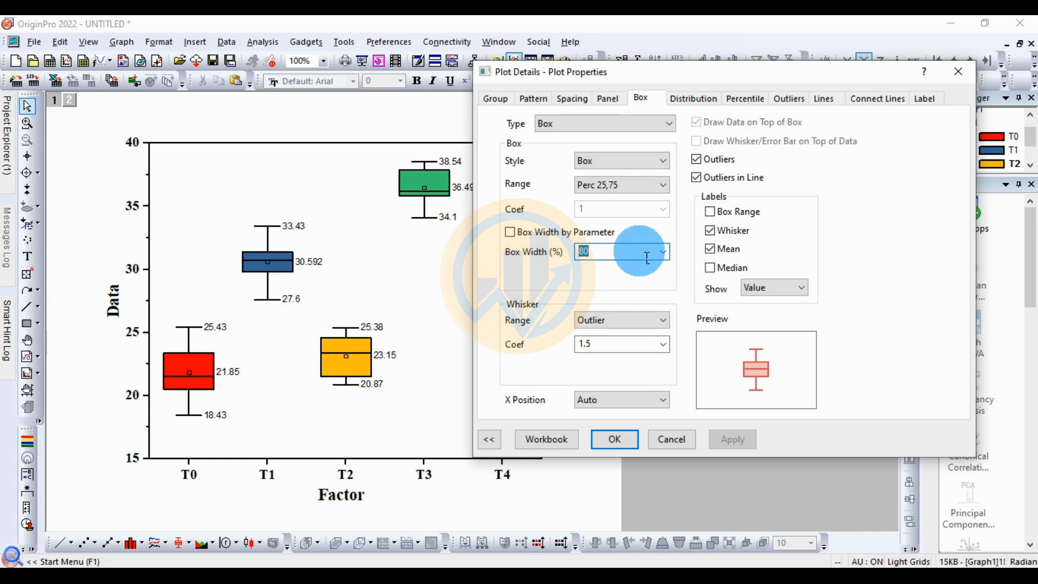
type("70")
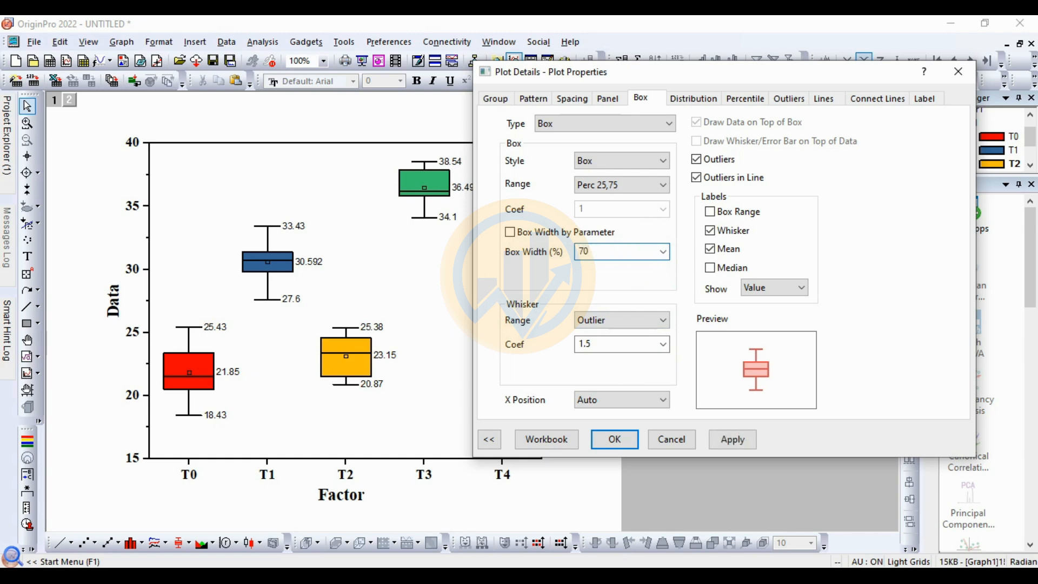
left_click(735, 438)
left_click(335, 262)
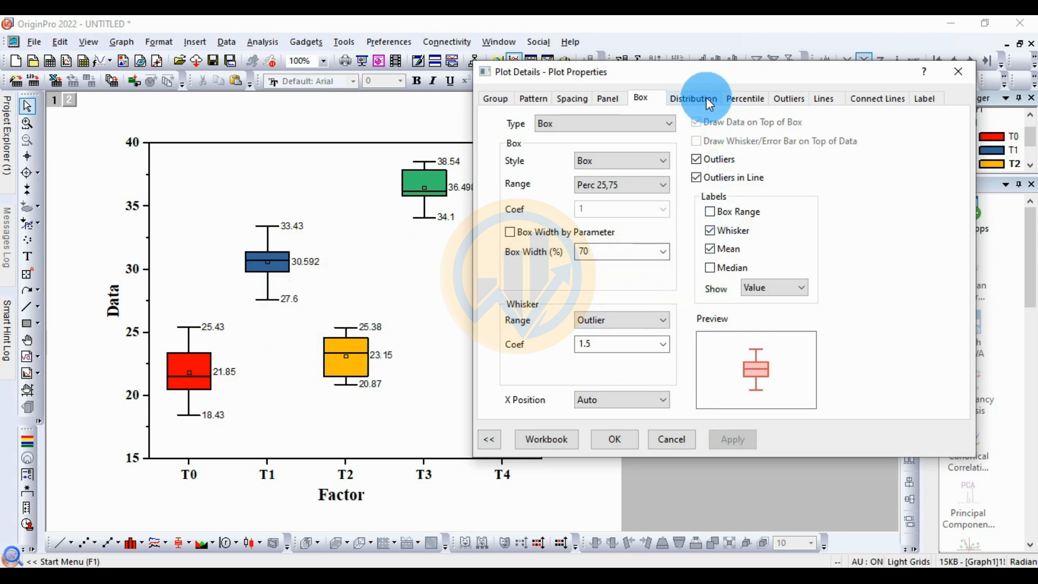
Step: Change the whisker lines to the Dot style with a line width of 1.5 and apply the change
left_click(826, 99)
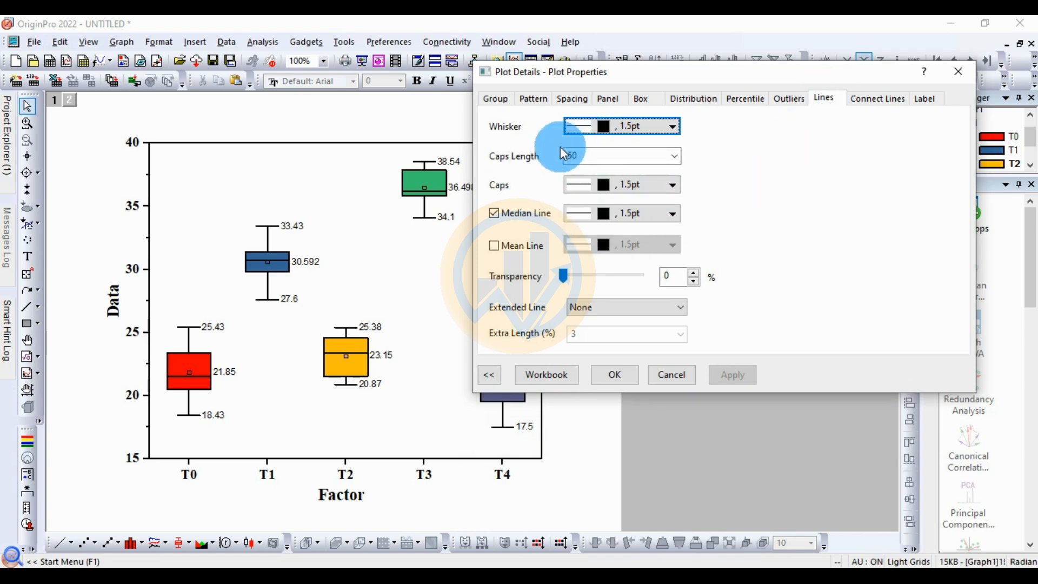
left_click(672, 127)
left_click(748, 157)
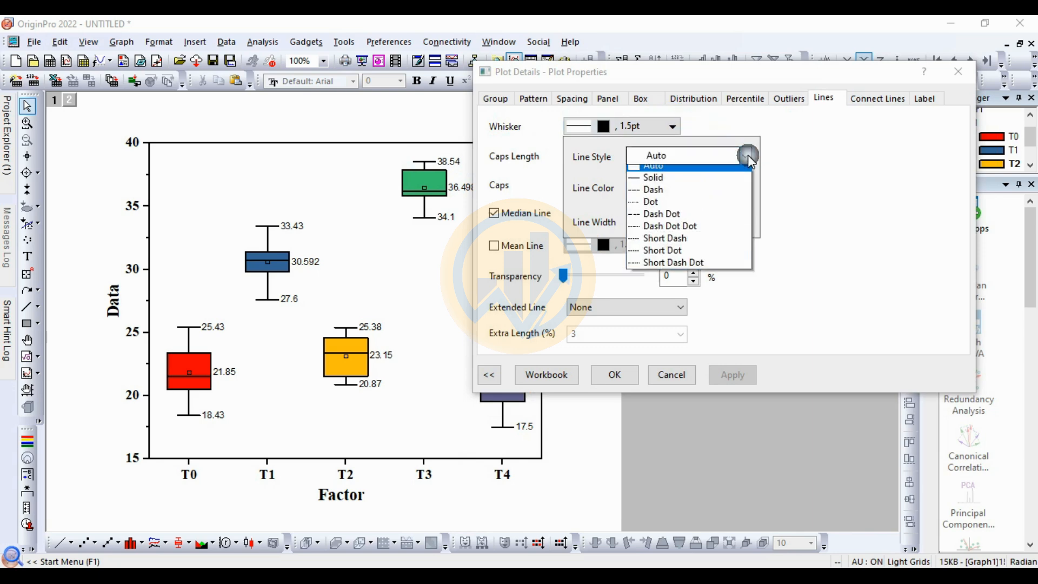
left_click(665, 207)
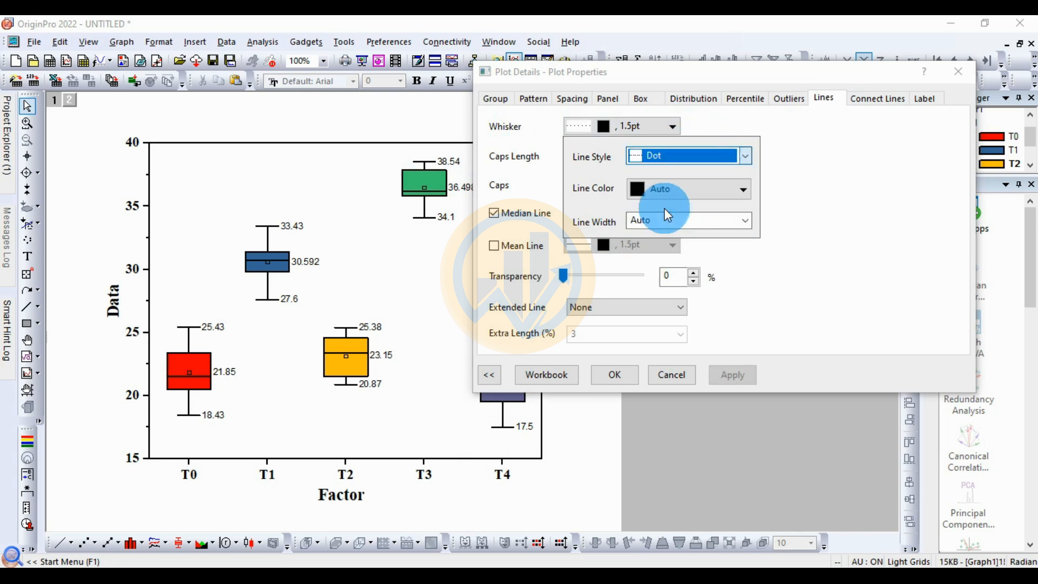
left_click(744, 224)
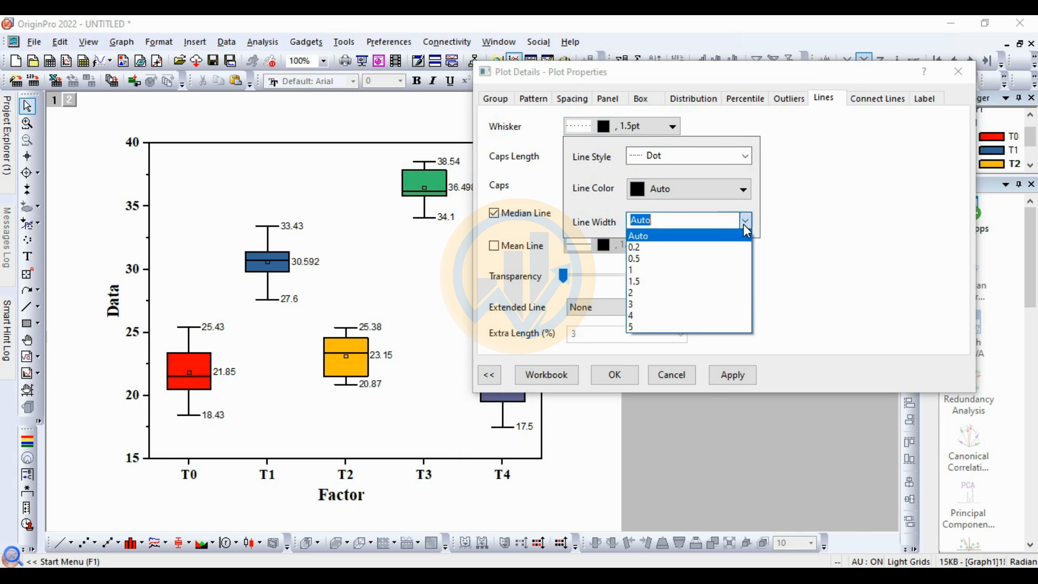
left_click(679, 281)
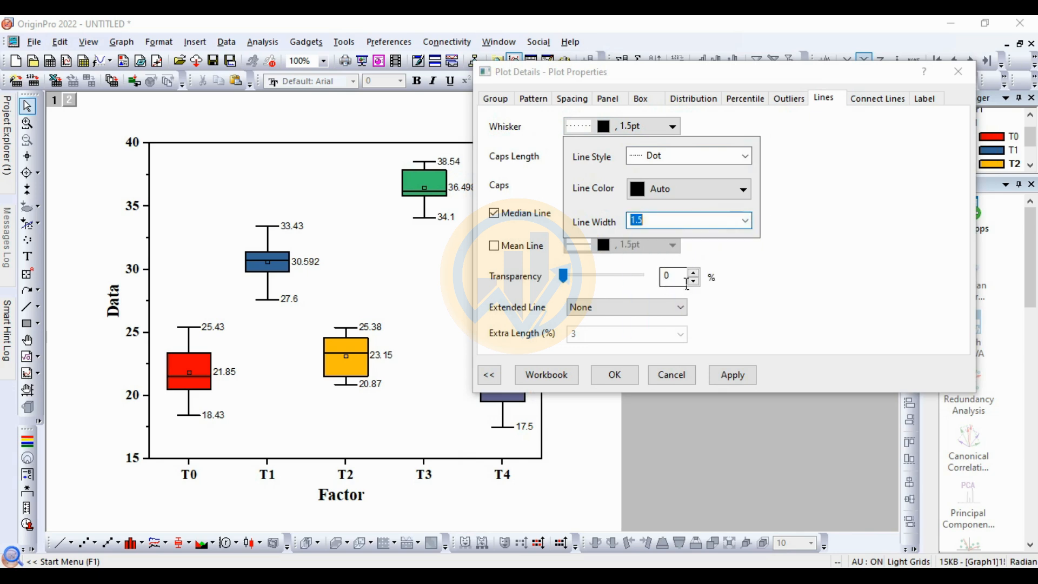
left_click(727, 373)
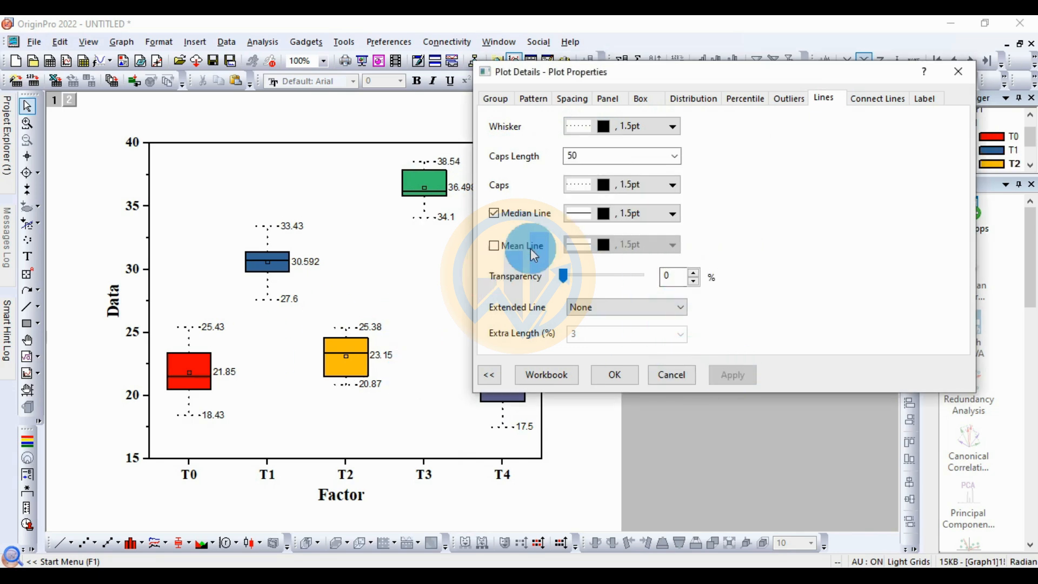
Step: Change the whisker caps to the Solid line style with a width of 1.5 and apply the change
left_click(626, 194)
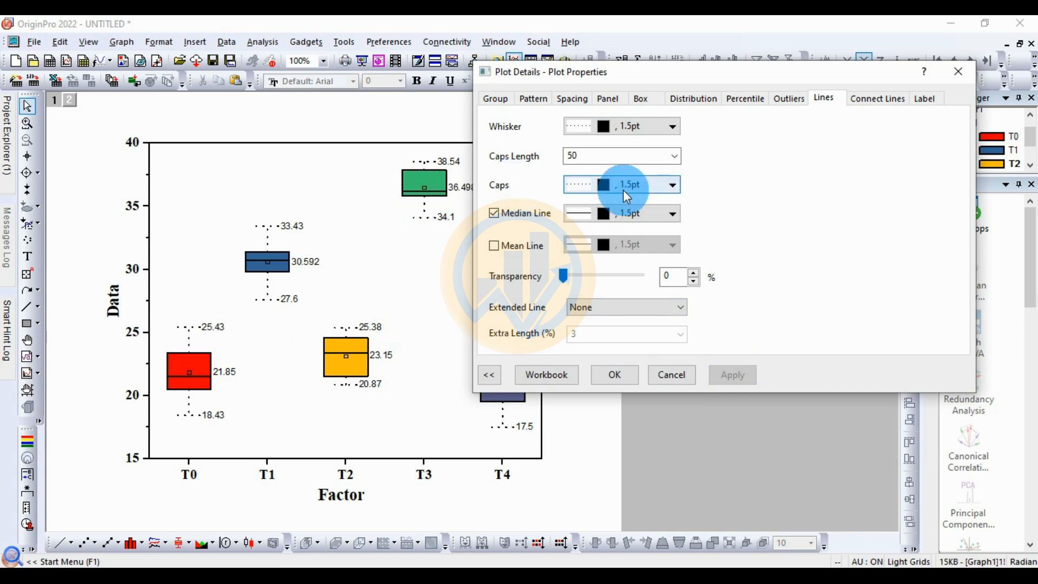
left_click(674, 185)
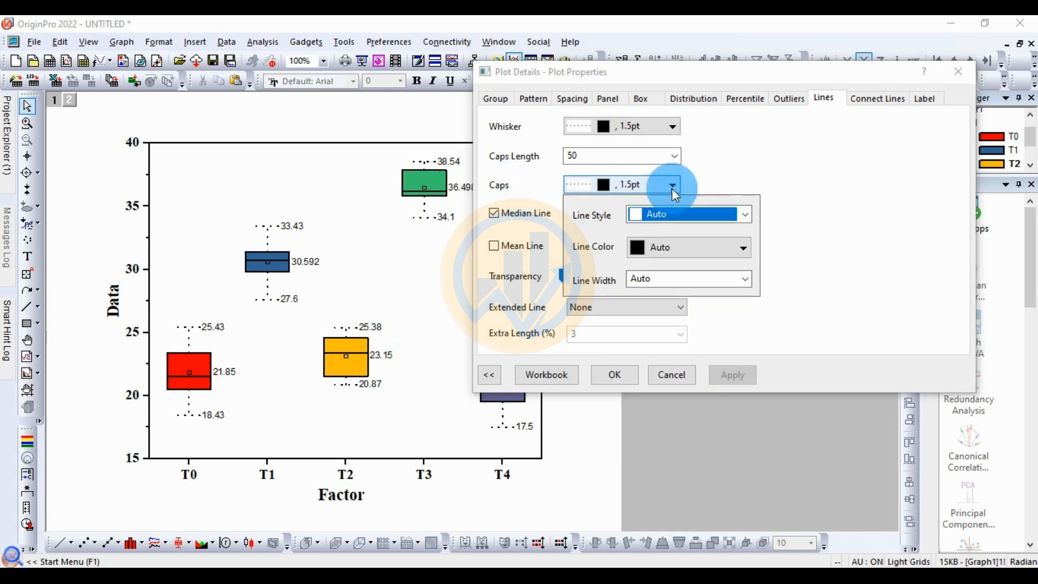
left_click(745, 215)
left_click(698, 238)
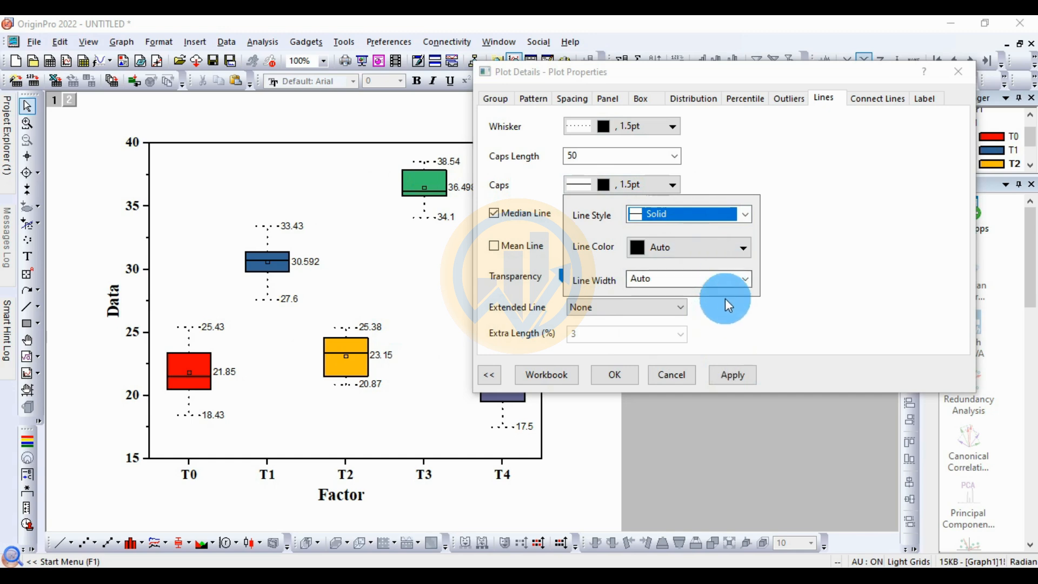
left_click(742, 280)
left_click(658, 331)
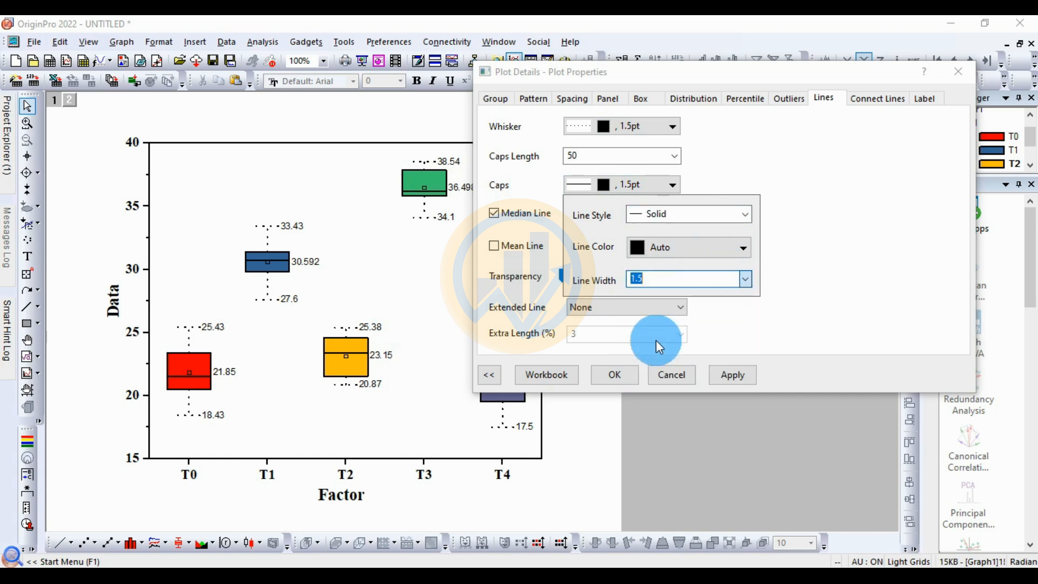
left_click(732, 373)
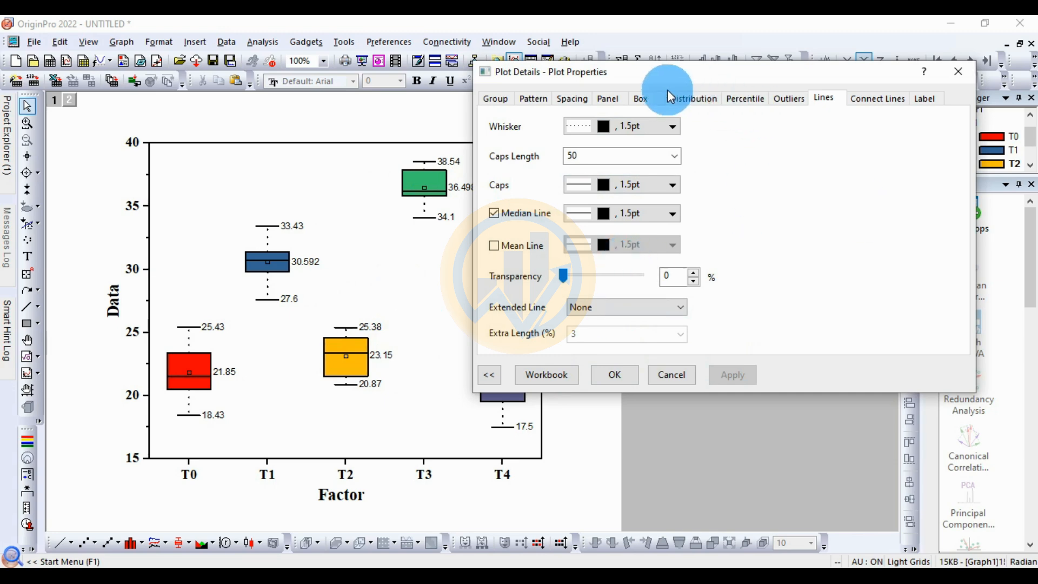
Step: Turn off the Mean and Whisker value labels on the box plots and apply the change
left_click(645, 99)
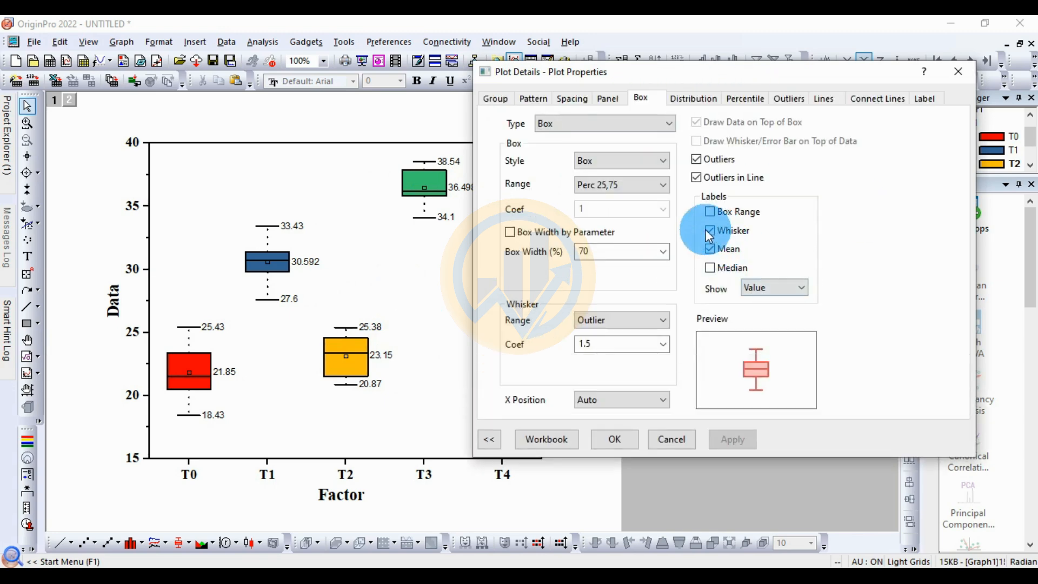
left_click(710, 249)
left_click(709, 230)
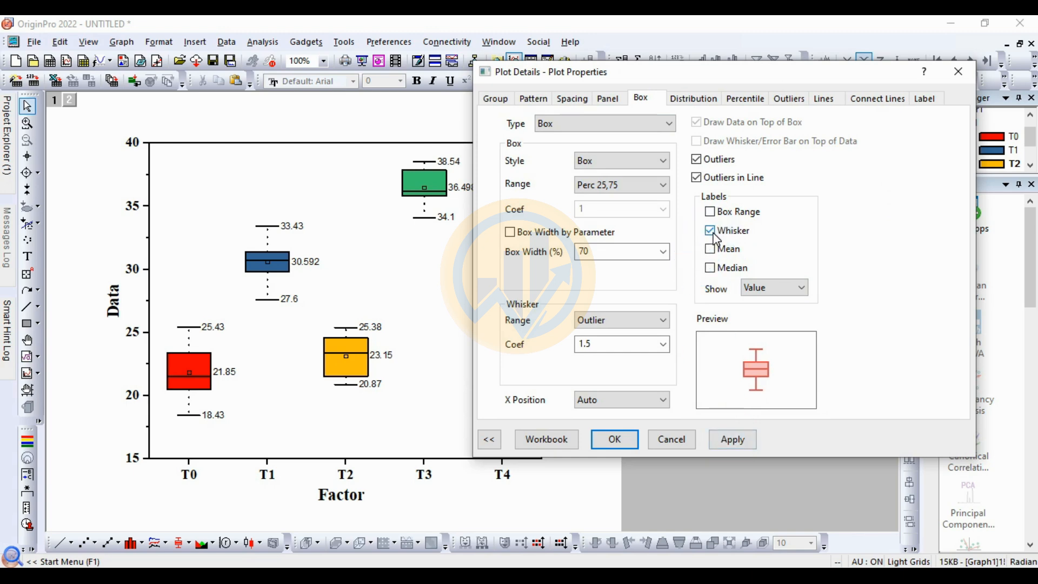
left_click(735, 439)
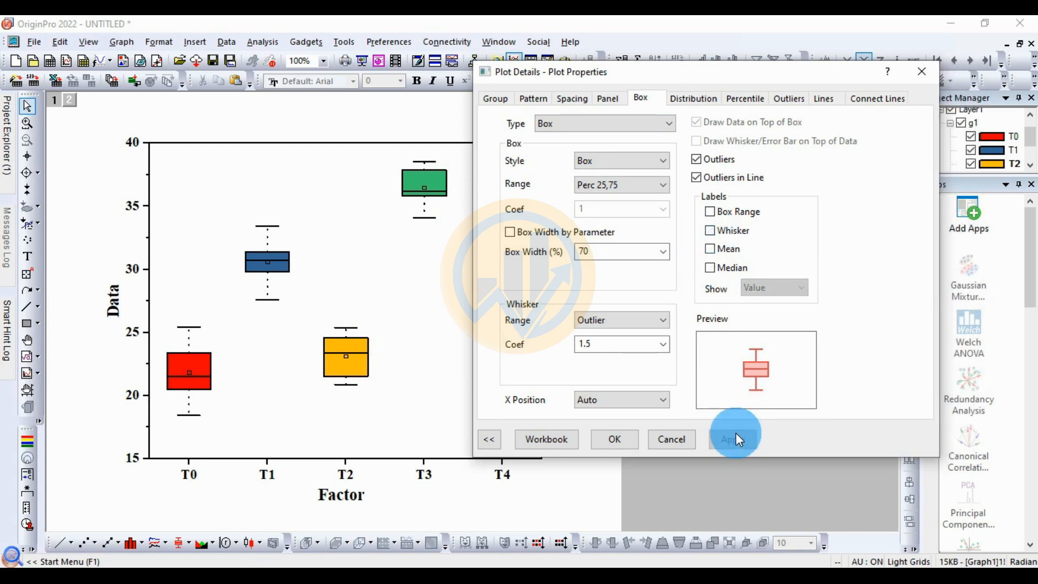
Step: Review the box plots' whisker, cap and median line settings and accept the plot properties
left_click(822, 97)
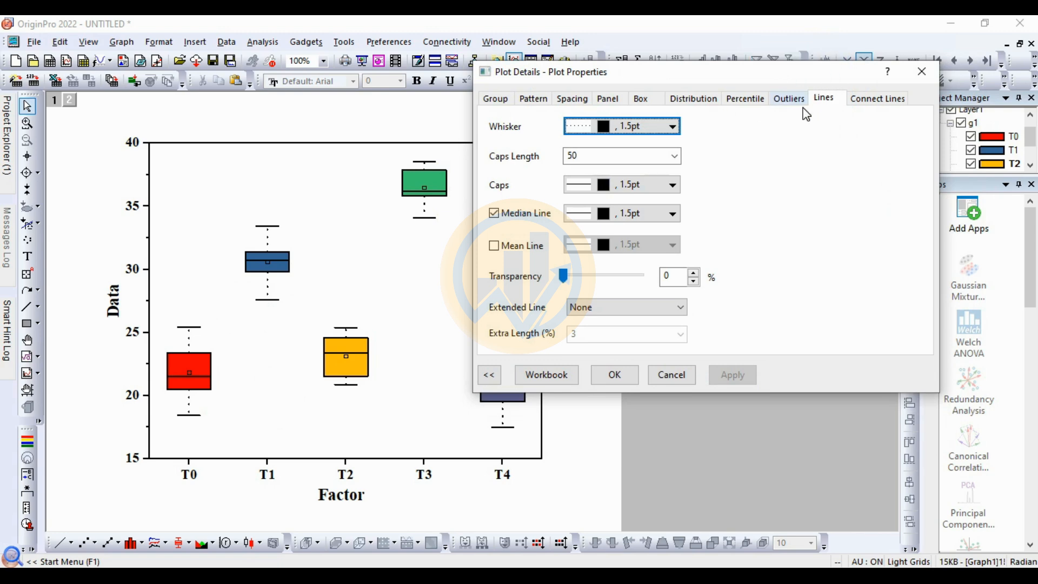
left_click_drag(799, 73, 754, 156)
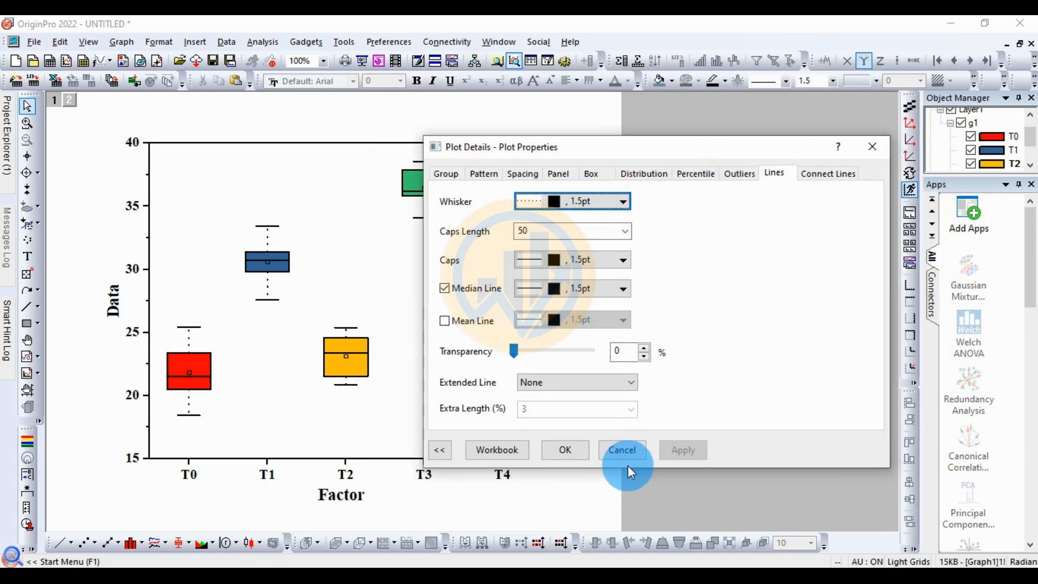
left_click(566, 450)
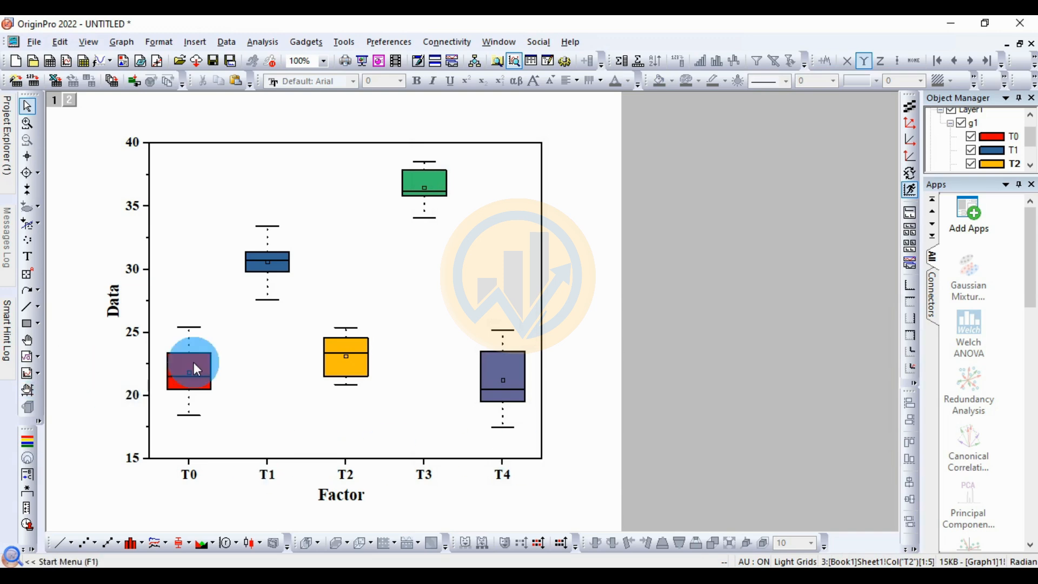
Step: Switch to the SPSS output with the Homogeneous Subsets table and arrange the un-maximized Origin graph window beside it
mouse_move(211, 353)
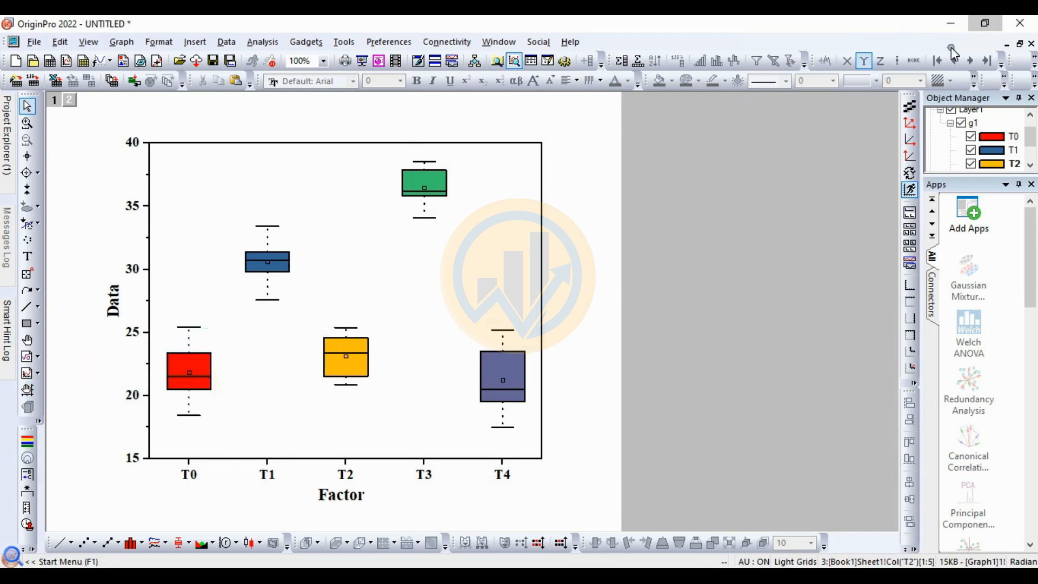
left_click(985, 23)
left_click_drag(648, 82, 618, 68)
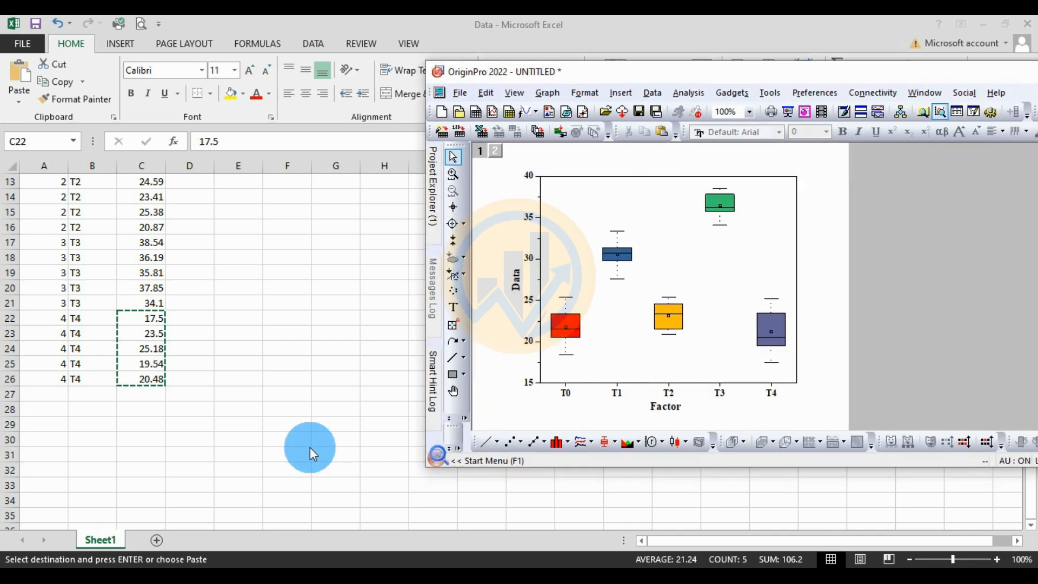
left_click(427, 562)
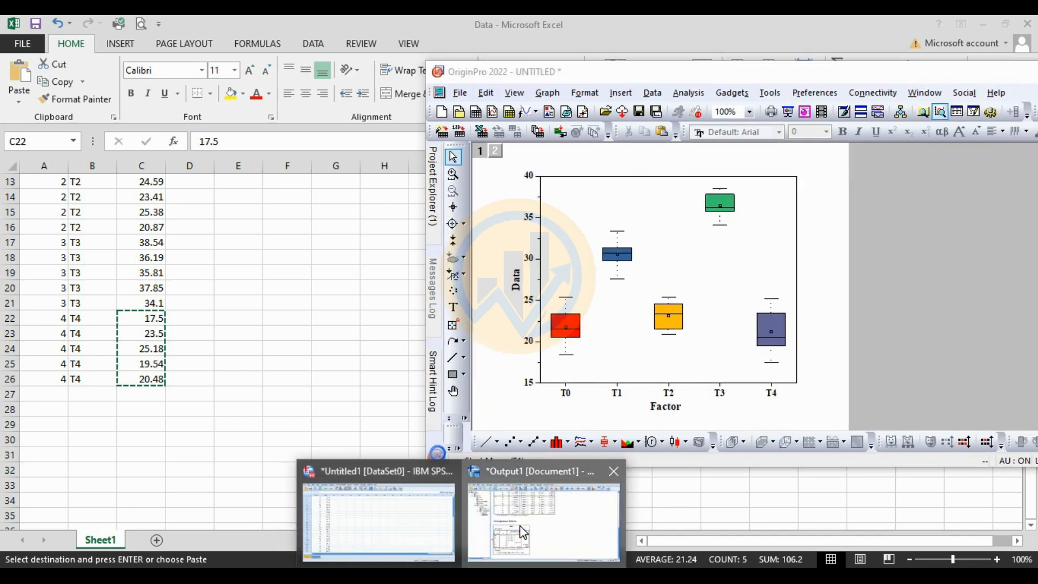
left_click(484, 538)
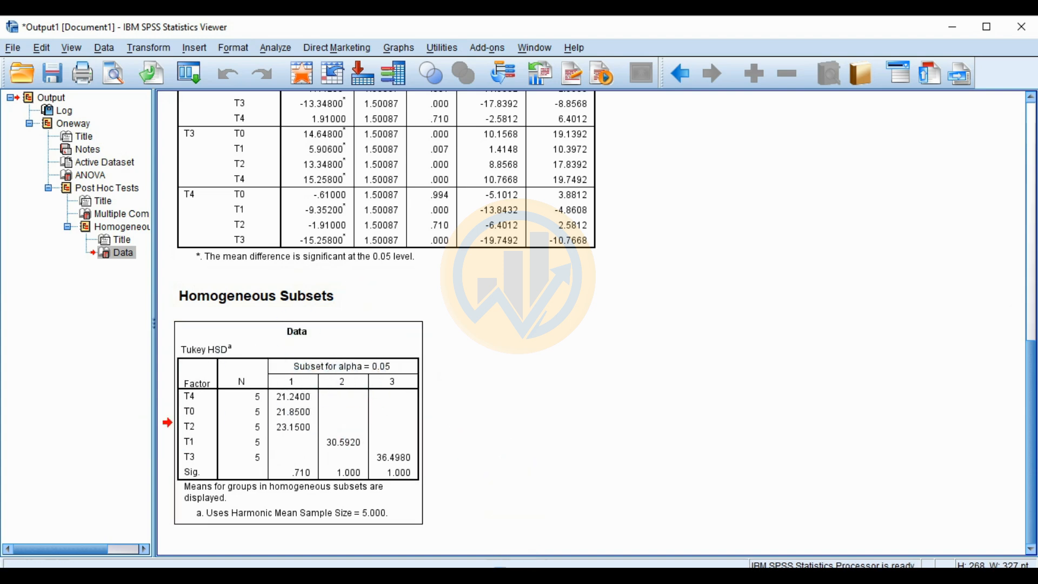
left_click(516, 563)
left_click_drag(615, 82, 652, 85)
left_click(401, 453)
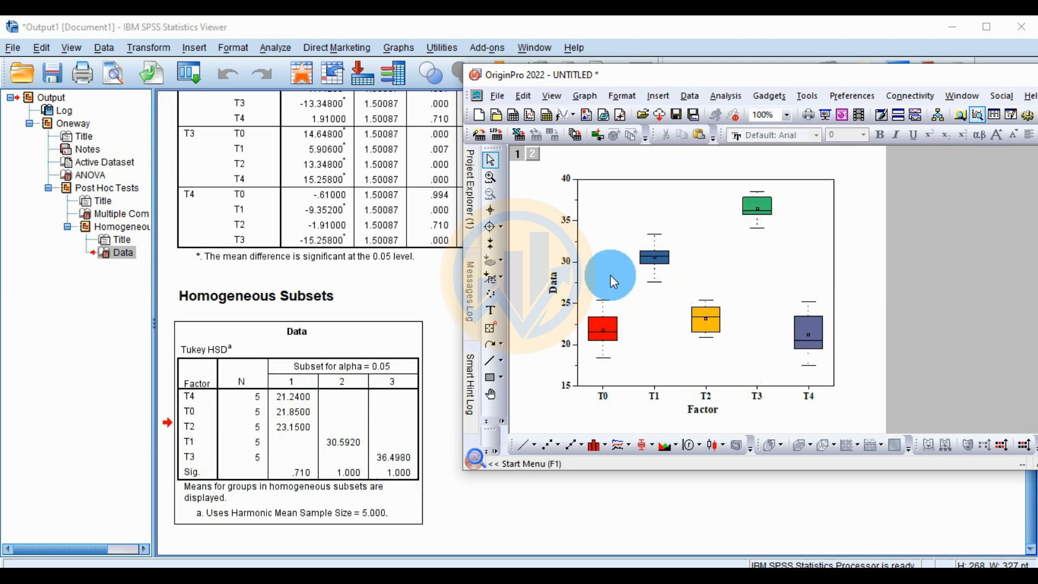
Step: Add the significance letter "a" as a text label above the T3 box
left_click(491, 310)
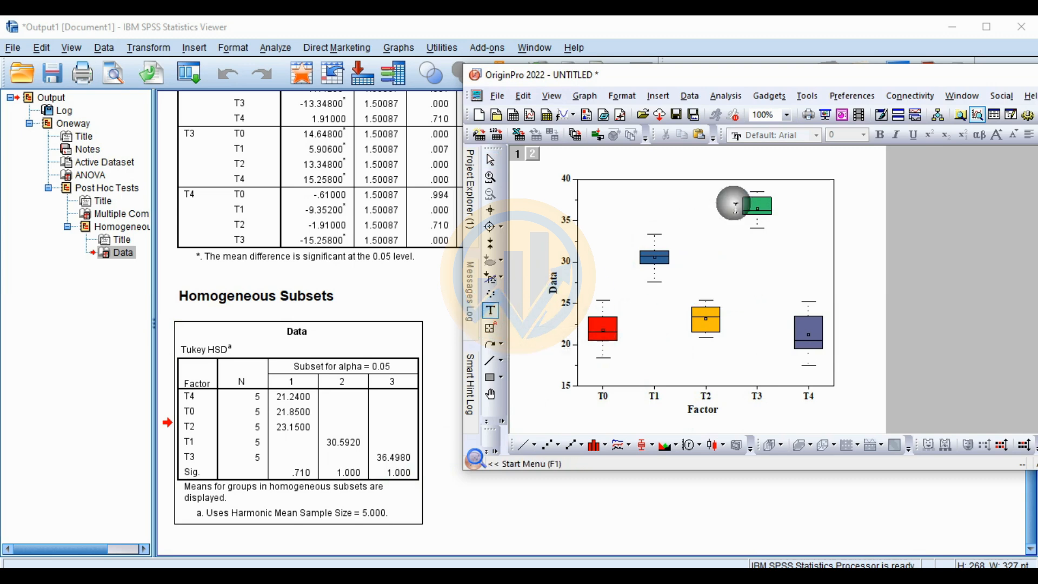
left_click(760, 188)
type("a")
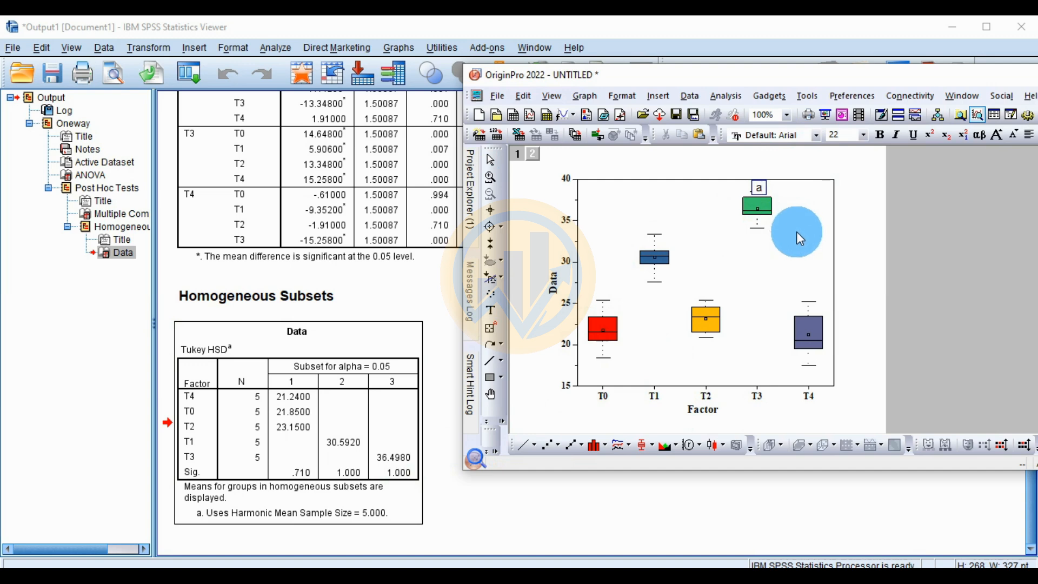
left_click(805, 248)
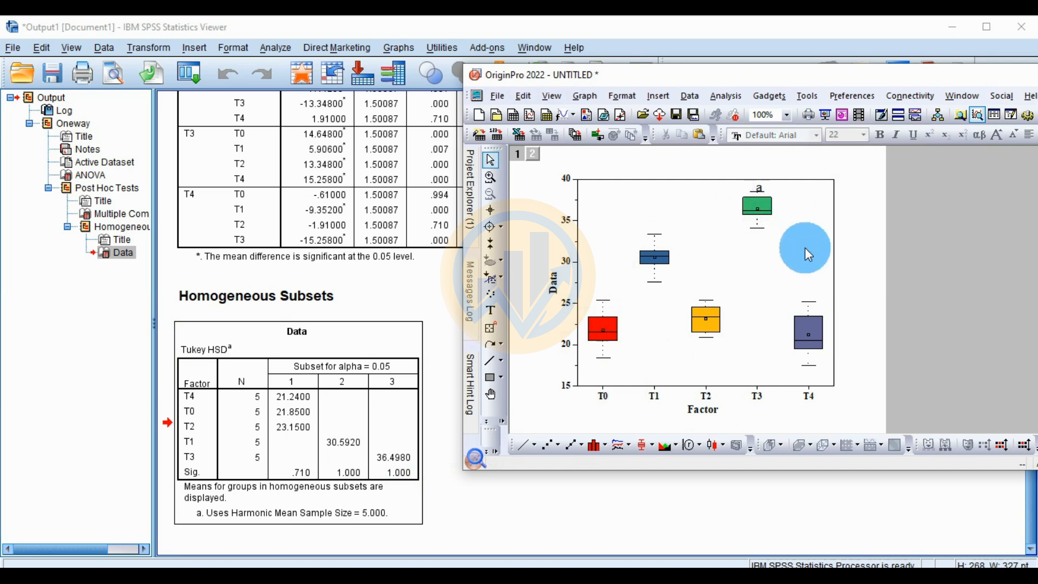
Step: Add the significance letter "b" as a text label above the T1 box's upper whisker
left_click(340, 453)
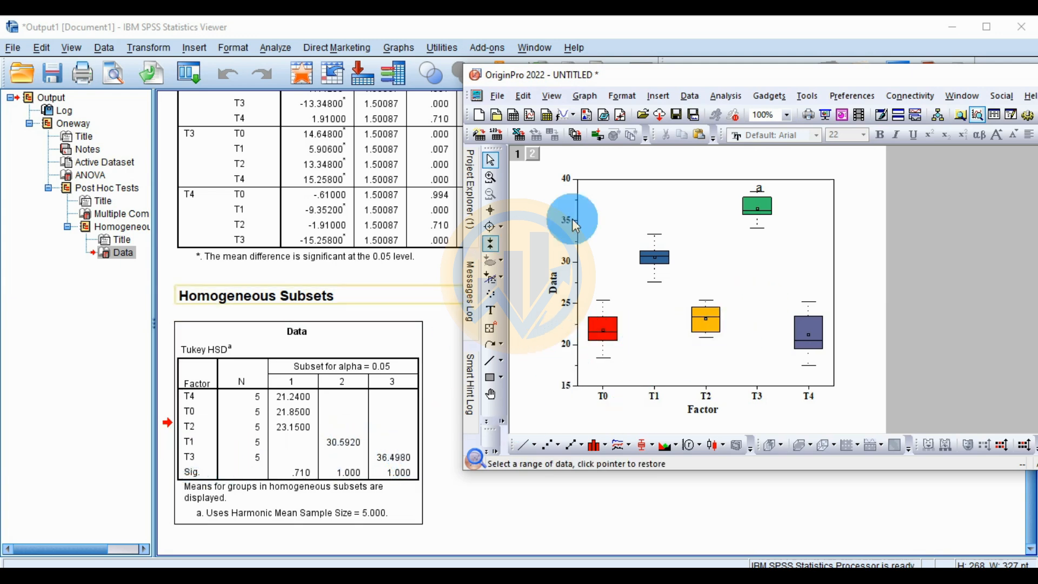
left_click(490, 318)
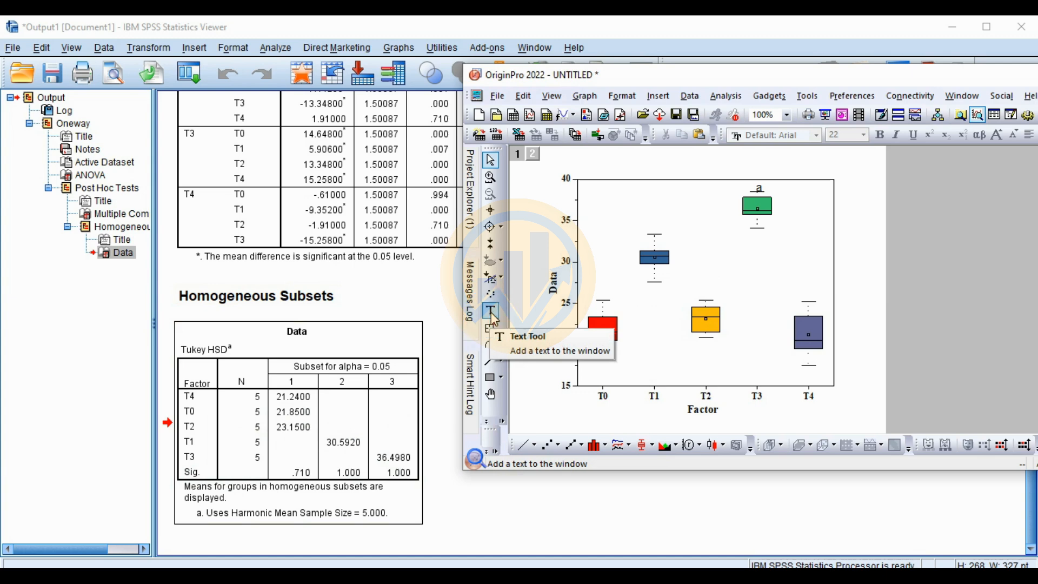
left_click(665, 270)
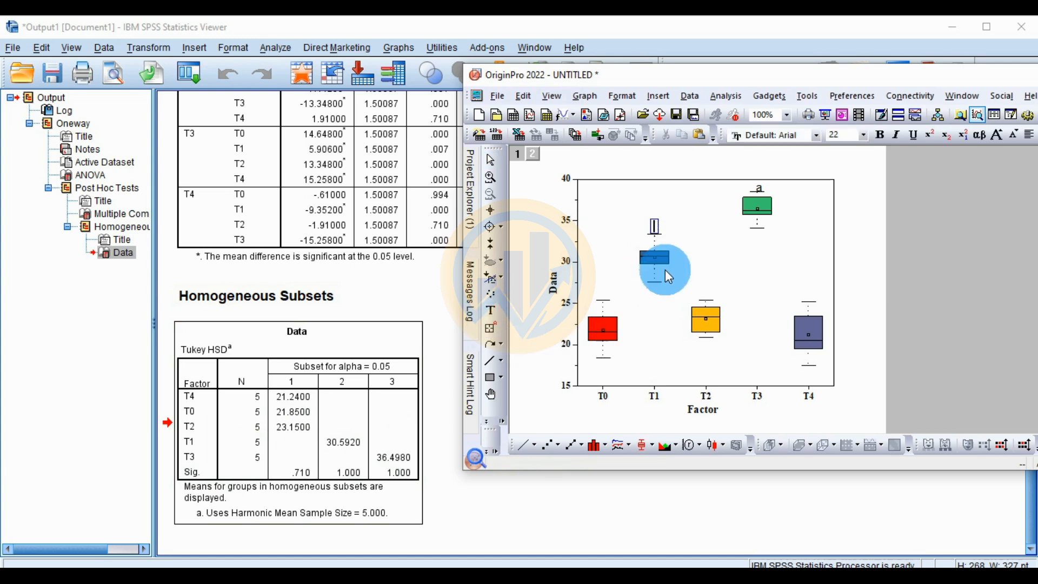
type("b")
left_click(709, 245)
Step: Add the significance letter "c" as a text label above the T2 box's upper whisker
left_click(396, 469)
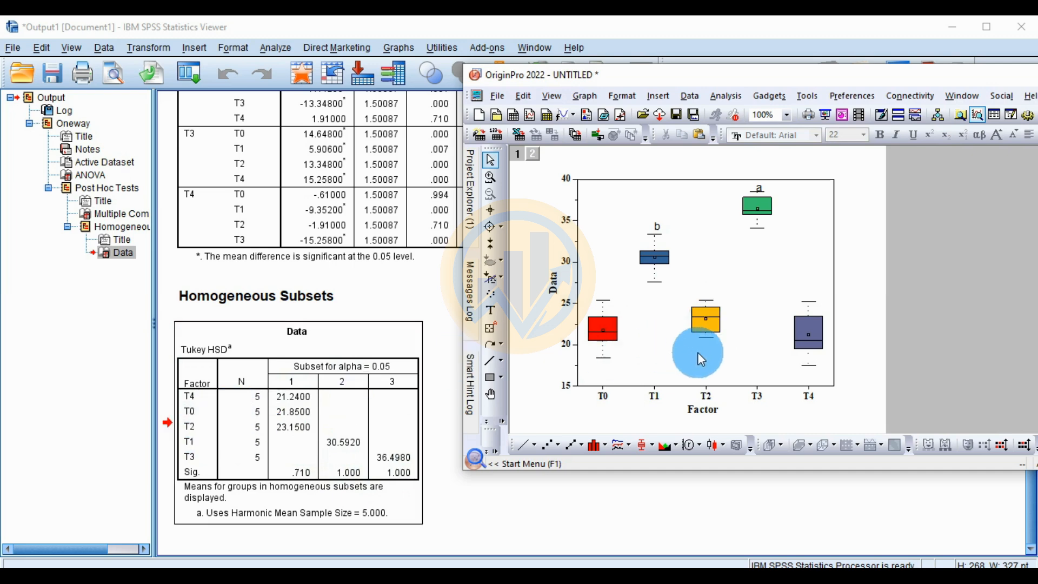
left_click(490, 326)
left_click(707, 303)
type("c")
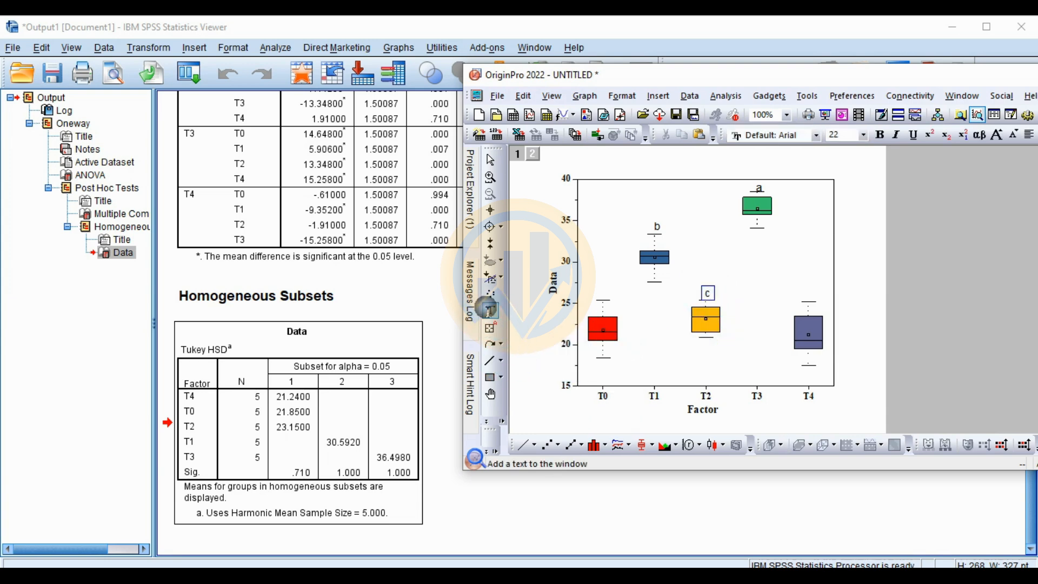
Step: Add the significance letter "c" as a text label above the T0 box's upper whisker
left_click(486, 309)
left_click(569, 292)
left_click(490, 311)
left_click(602, 292)
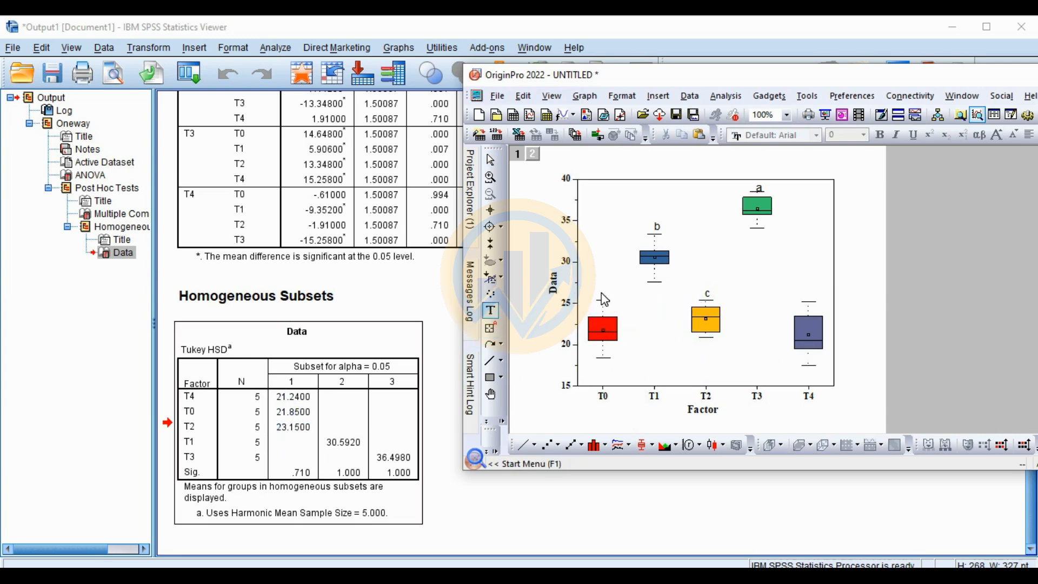
type("c")
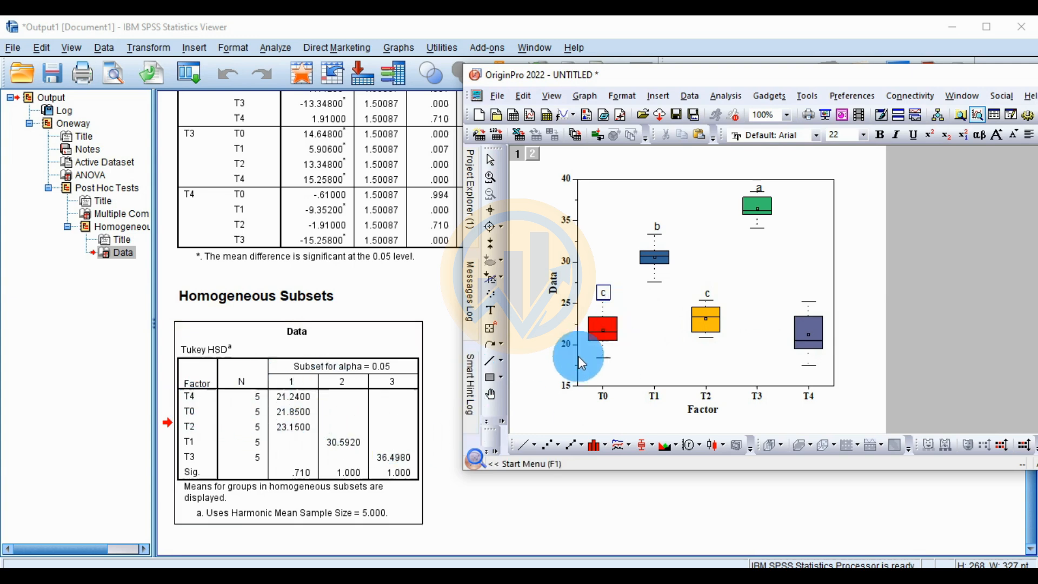
left_click(908, 252)
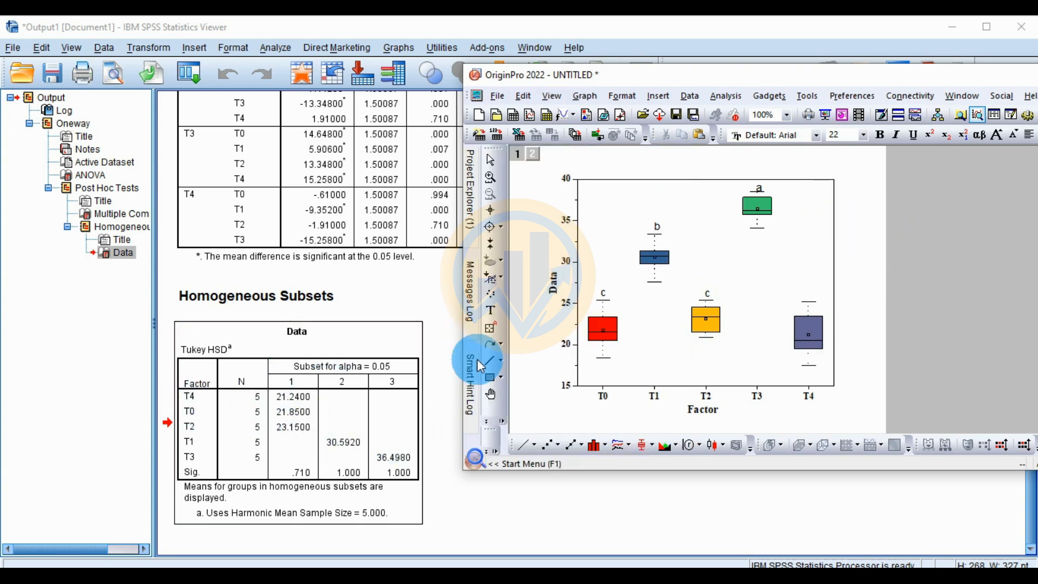
Step: Add the significance letter "c" as a text label above the T4 box's upper whisker
left_click(809, 295)
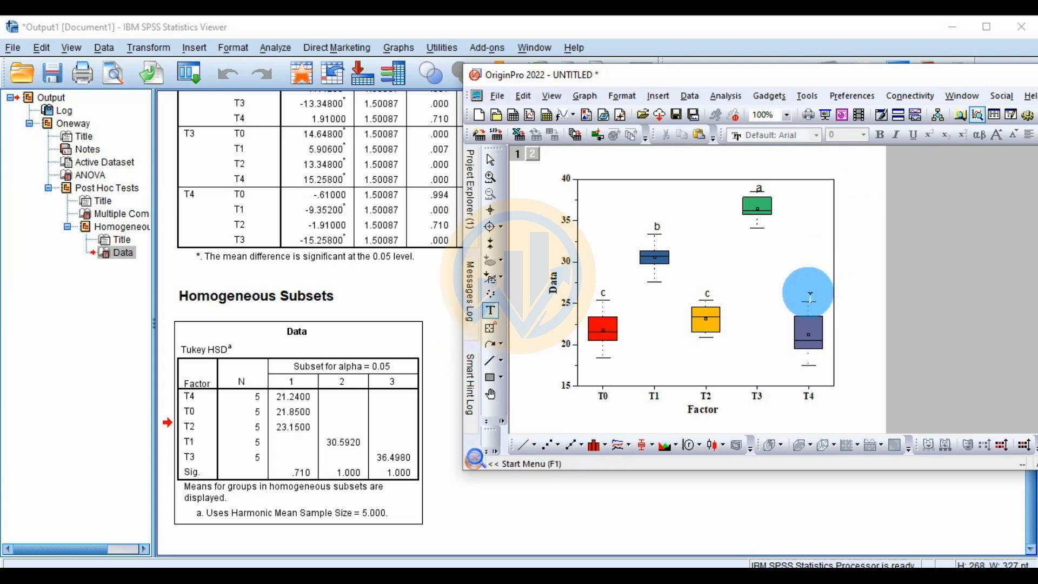
type("c")
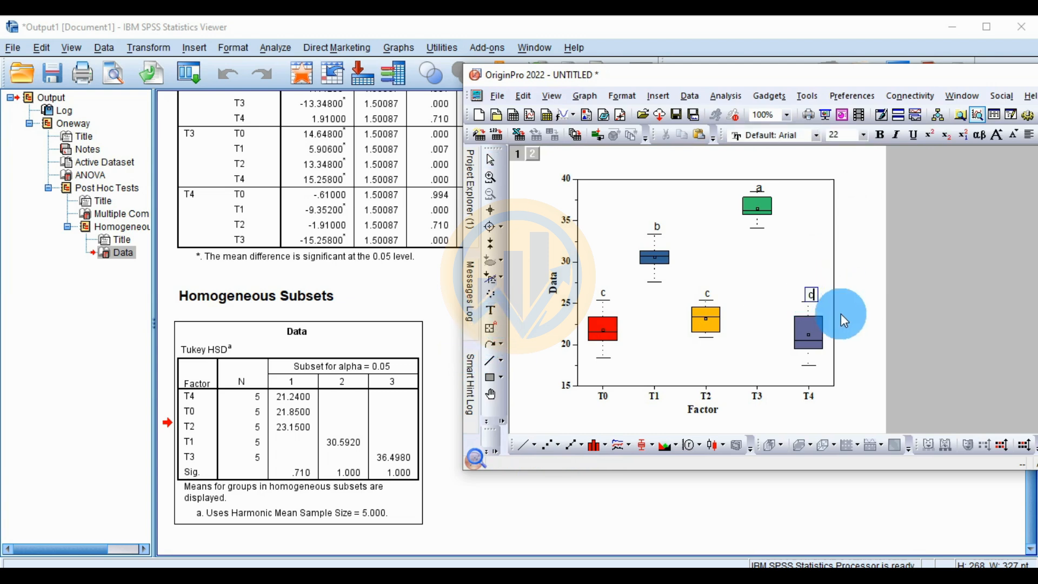
left_click(871, 314)
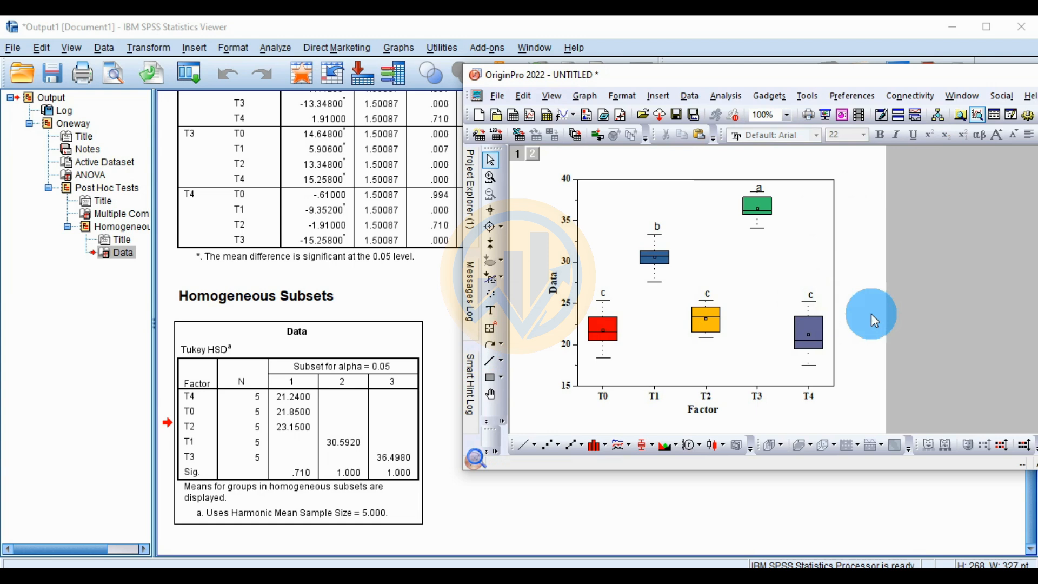
Step: Maximize the Origin window, nudge the letter "a" left and up to centre it above T3's whisker, and set its font to Times New Roman
double_click(978, 73)
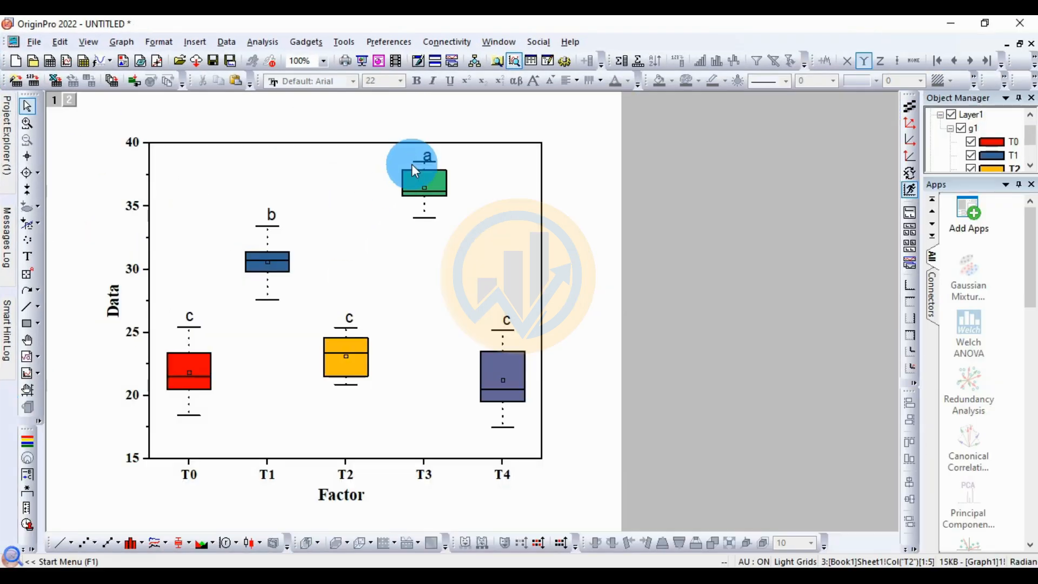
left_click(432, 158)
left_click(442, 194)
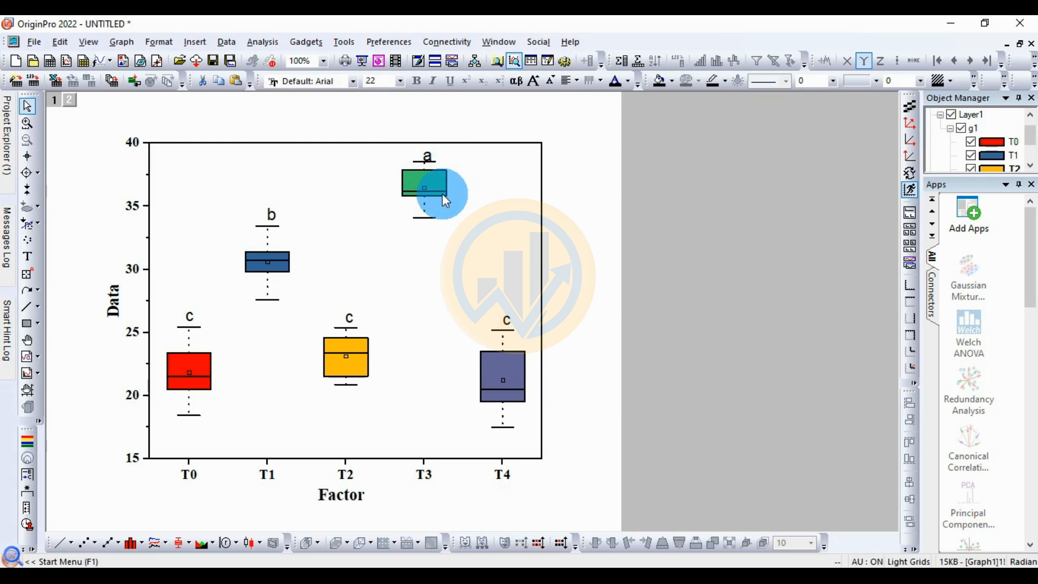
key("Left")
key("Left")
key("Up")
key("Up")
key("Up")
key("Up")
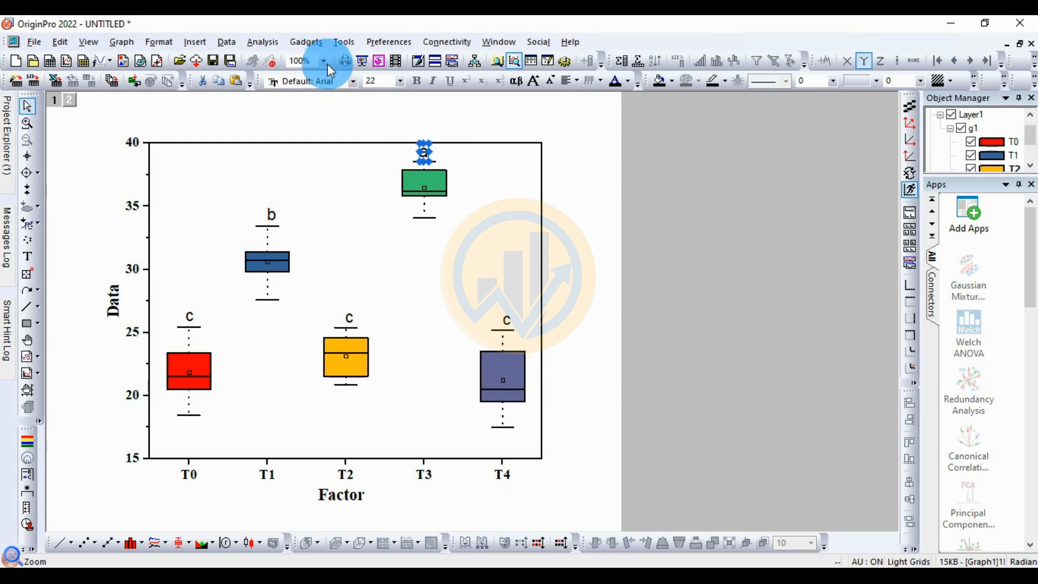
left_click(354, 85)
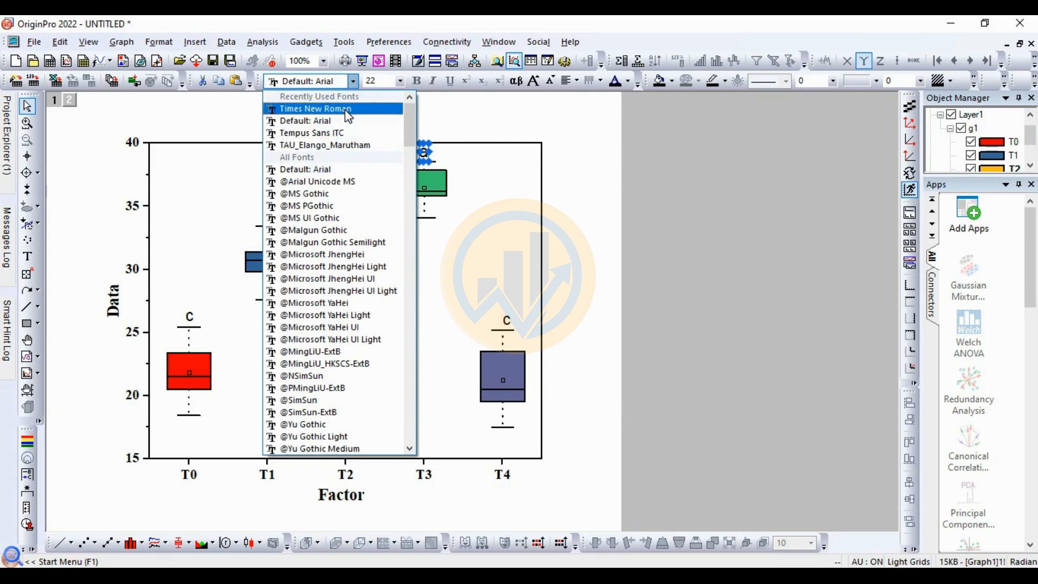
left_click(346, 105)
left_click(416, 82)
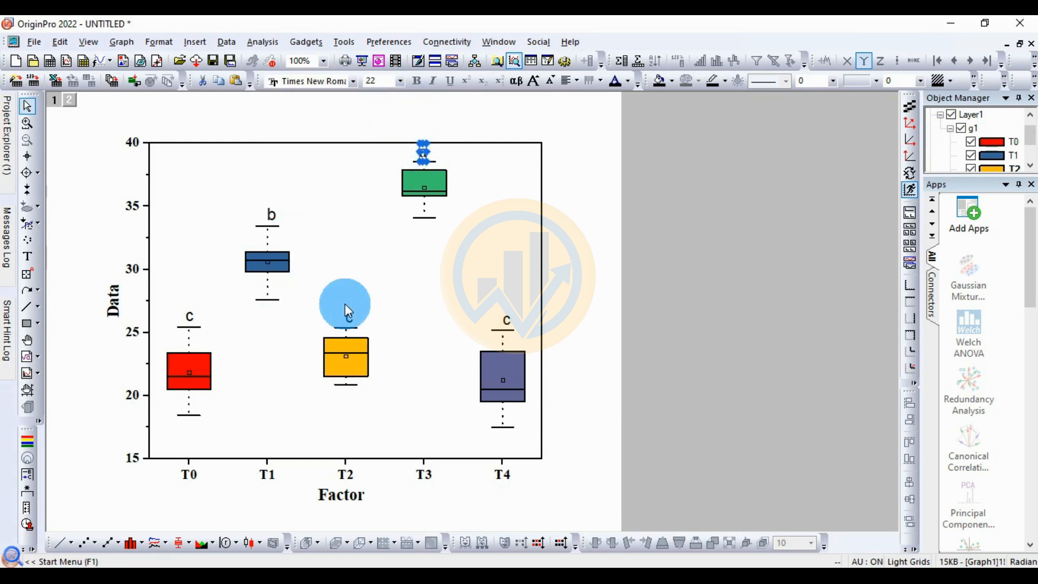
Step: Nudge the letter "c" above T4 left to centre it over the whisker and set its font to Times New Roman
left_click(509, 321)
key("Left")
key("Left")
key("Left")
key("Left")
key("Left")
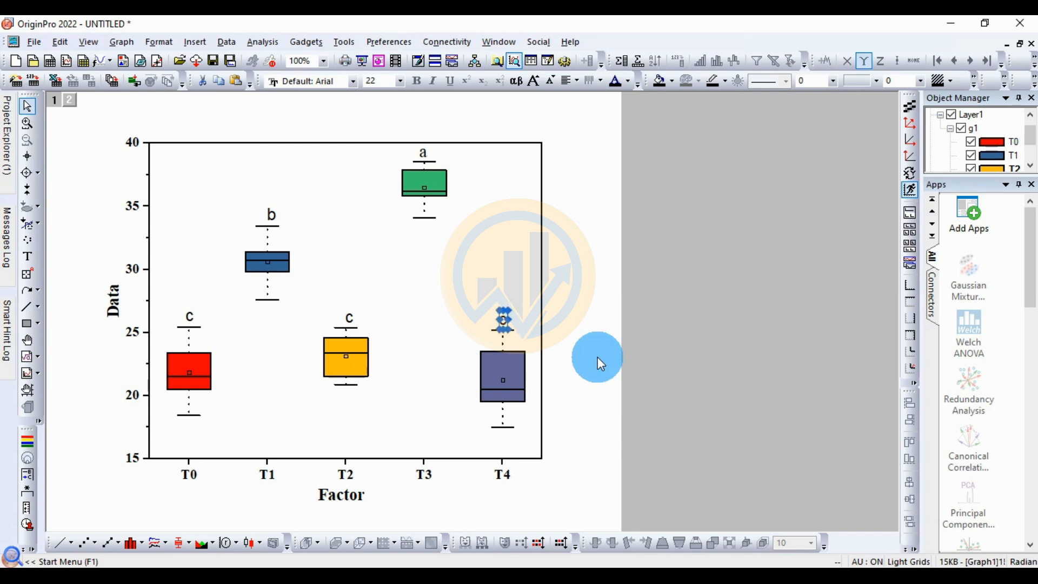
left_click(353, 81)
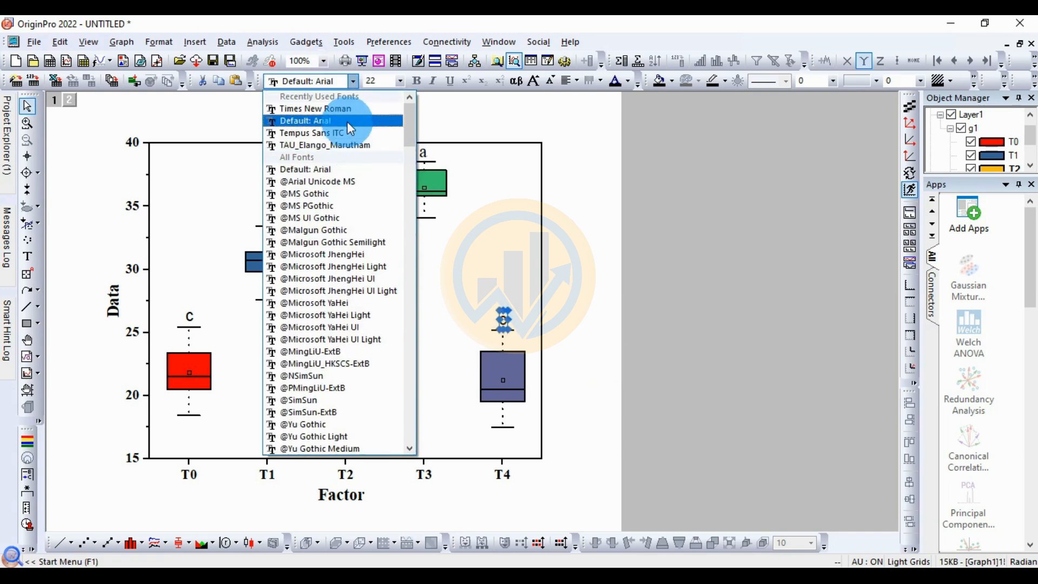
left_click(348, 109)
Step: Nudge the letter "c" above T2 left to centre it over the whisker and set its font to Times New Roman
left_click(355, 323)
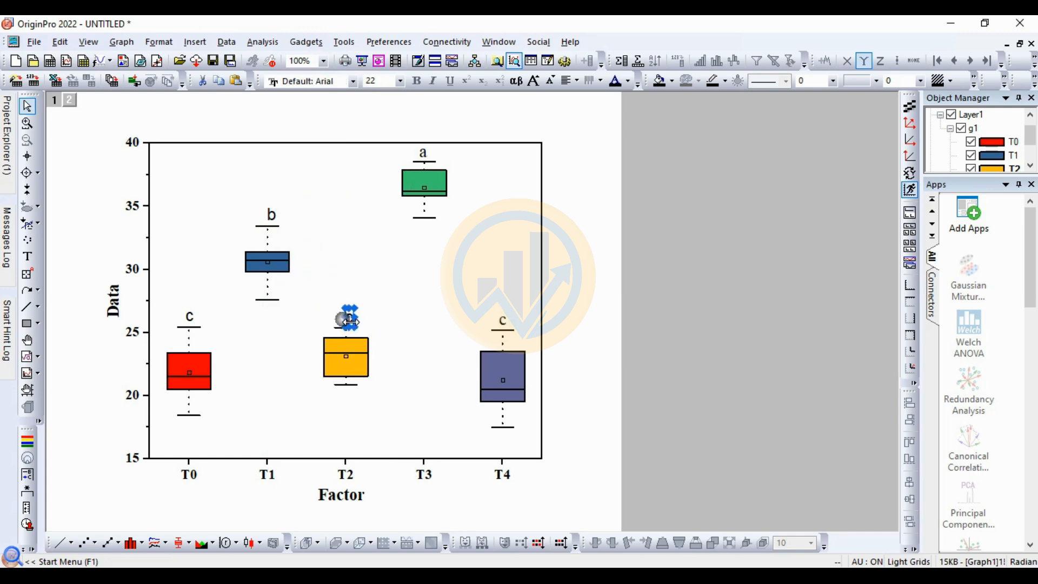
key("Left")
key("Left")
key("Left")
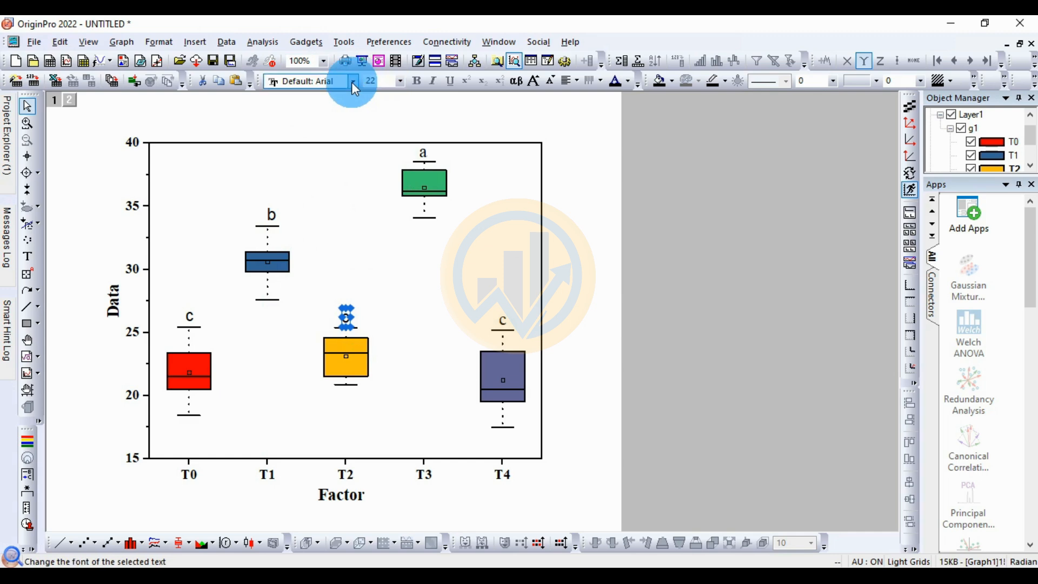
left_click(353, 84)
left_click(329, 109)
Step: Centre the letter "b" over T1's whisker and set its font to Times New Roman
left_click(272, 209)
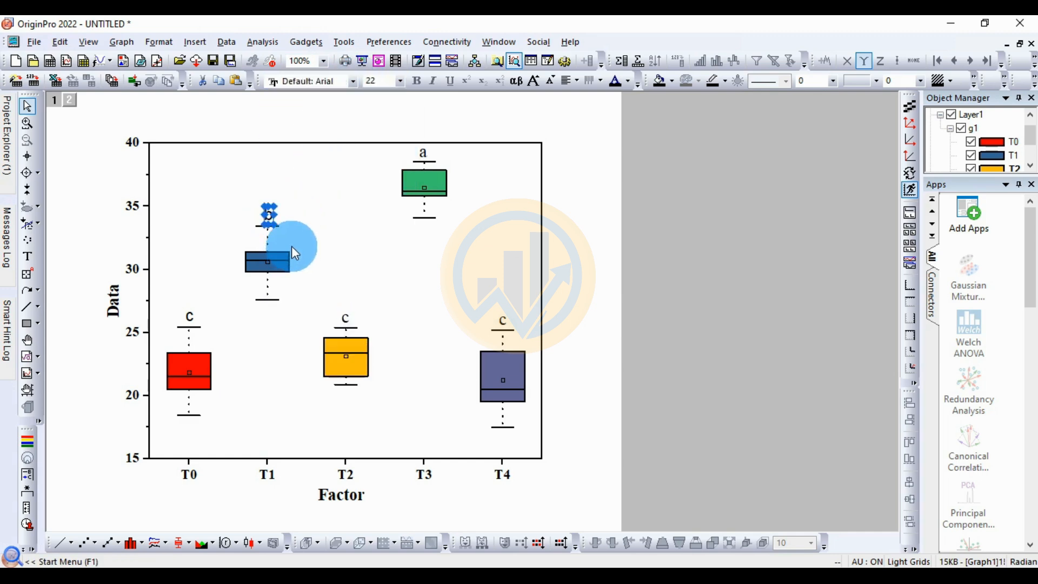
left_click(353, 81)
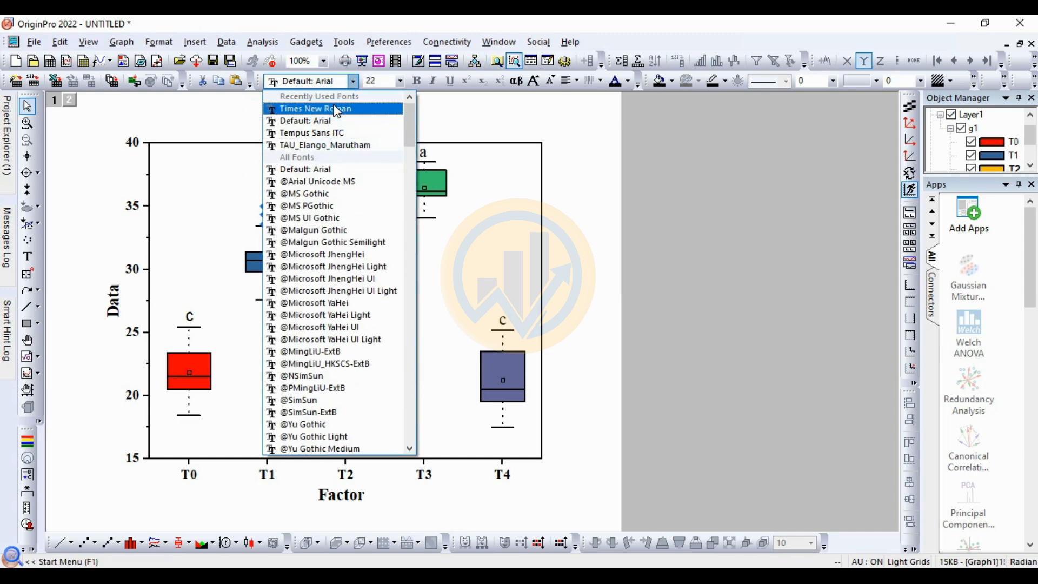
left_click(329, 109)
Step: Set the font of the letter "c" above T0 to Times New Roman and deselect the label
left_click(189, 317)
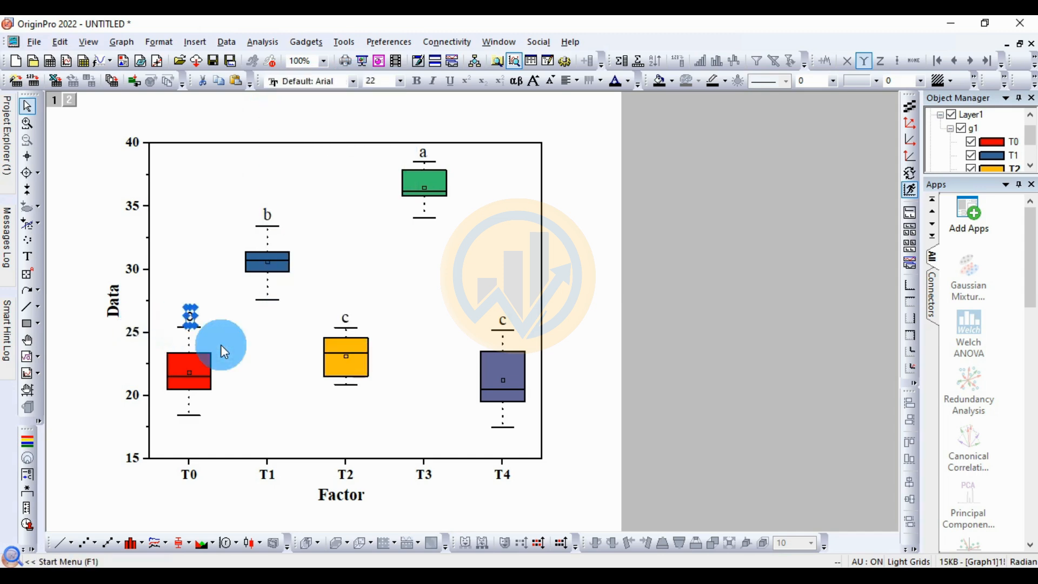
left_click(341, 81)
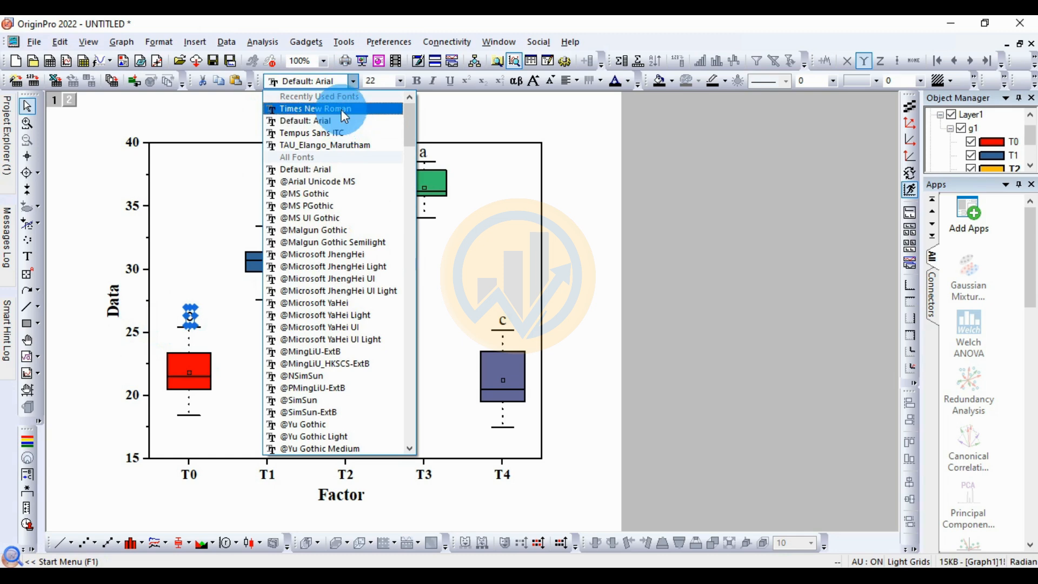
left_click(342, 108)
left_click(508, 206)
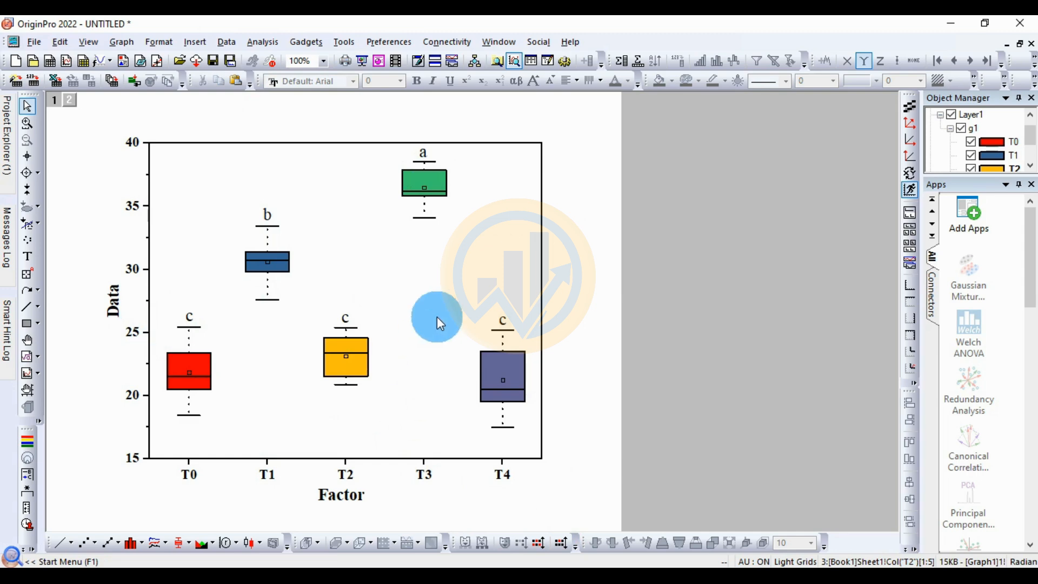
Step: Check the Tukey HSD homogeneous subsets table in the SPSS output and return to the Origin graph
mouse_move(464, 556)
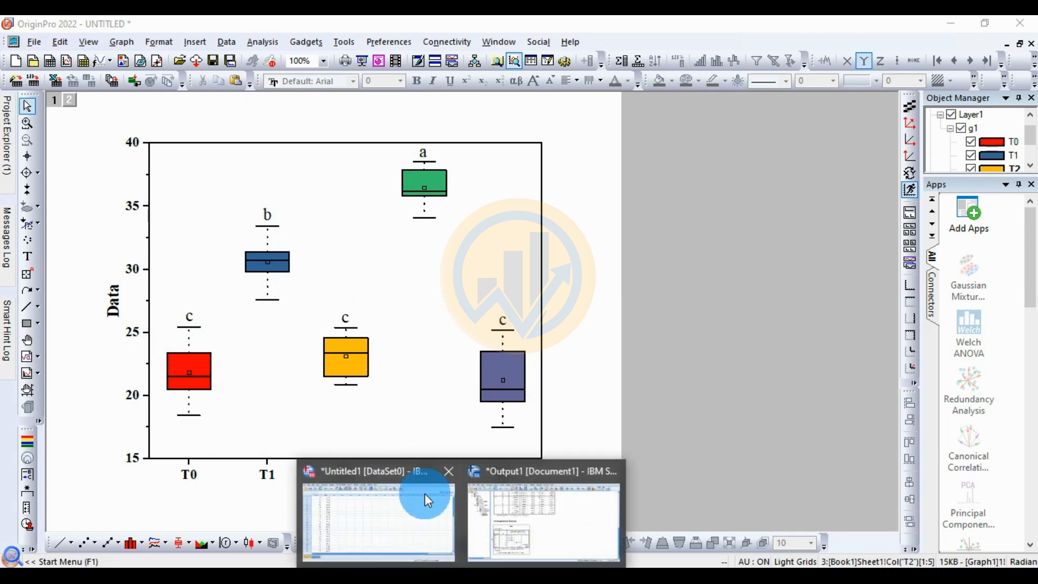
left_click(536, 534)
left_click(385, 366)
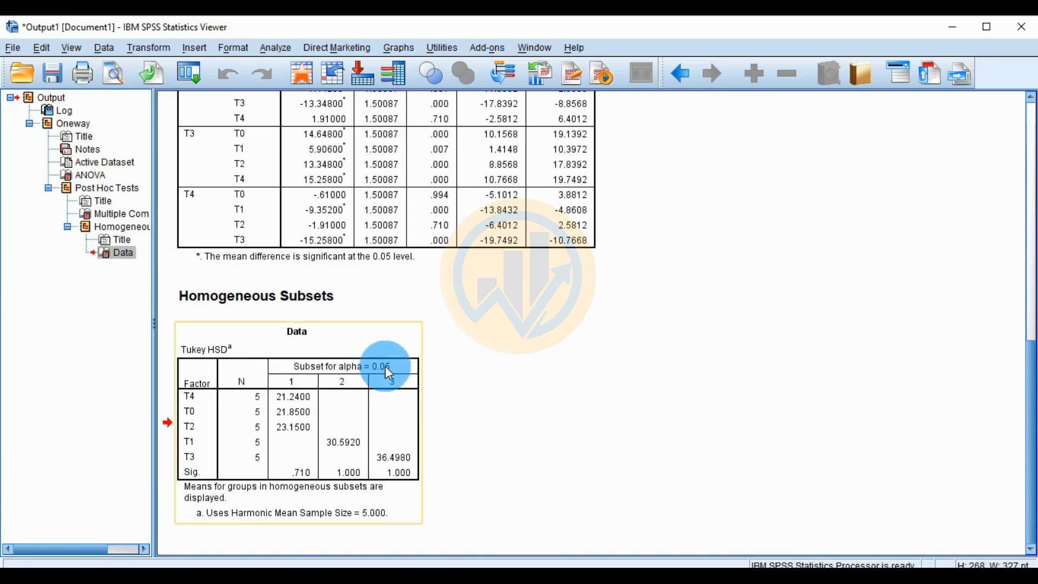
left_click(463, 282)
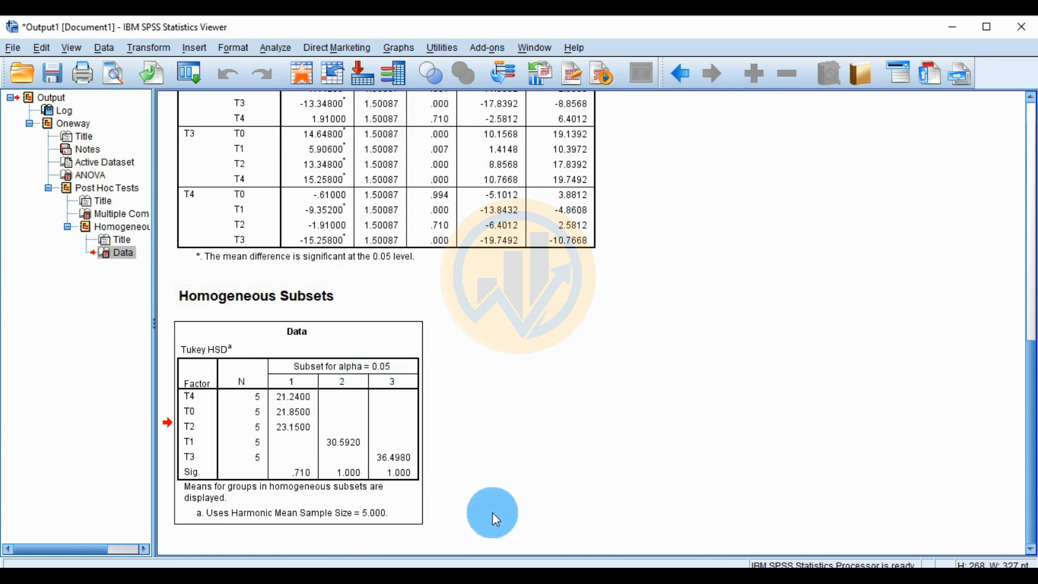
left_click(501, 572)
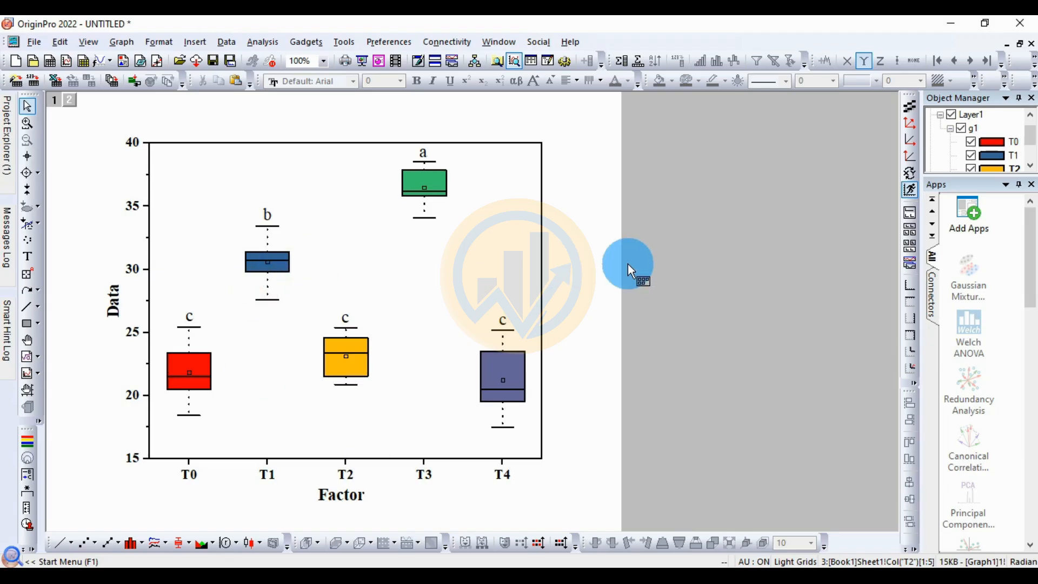